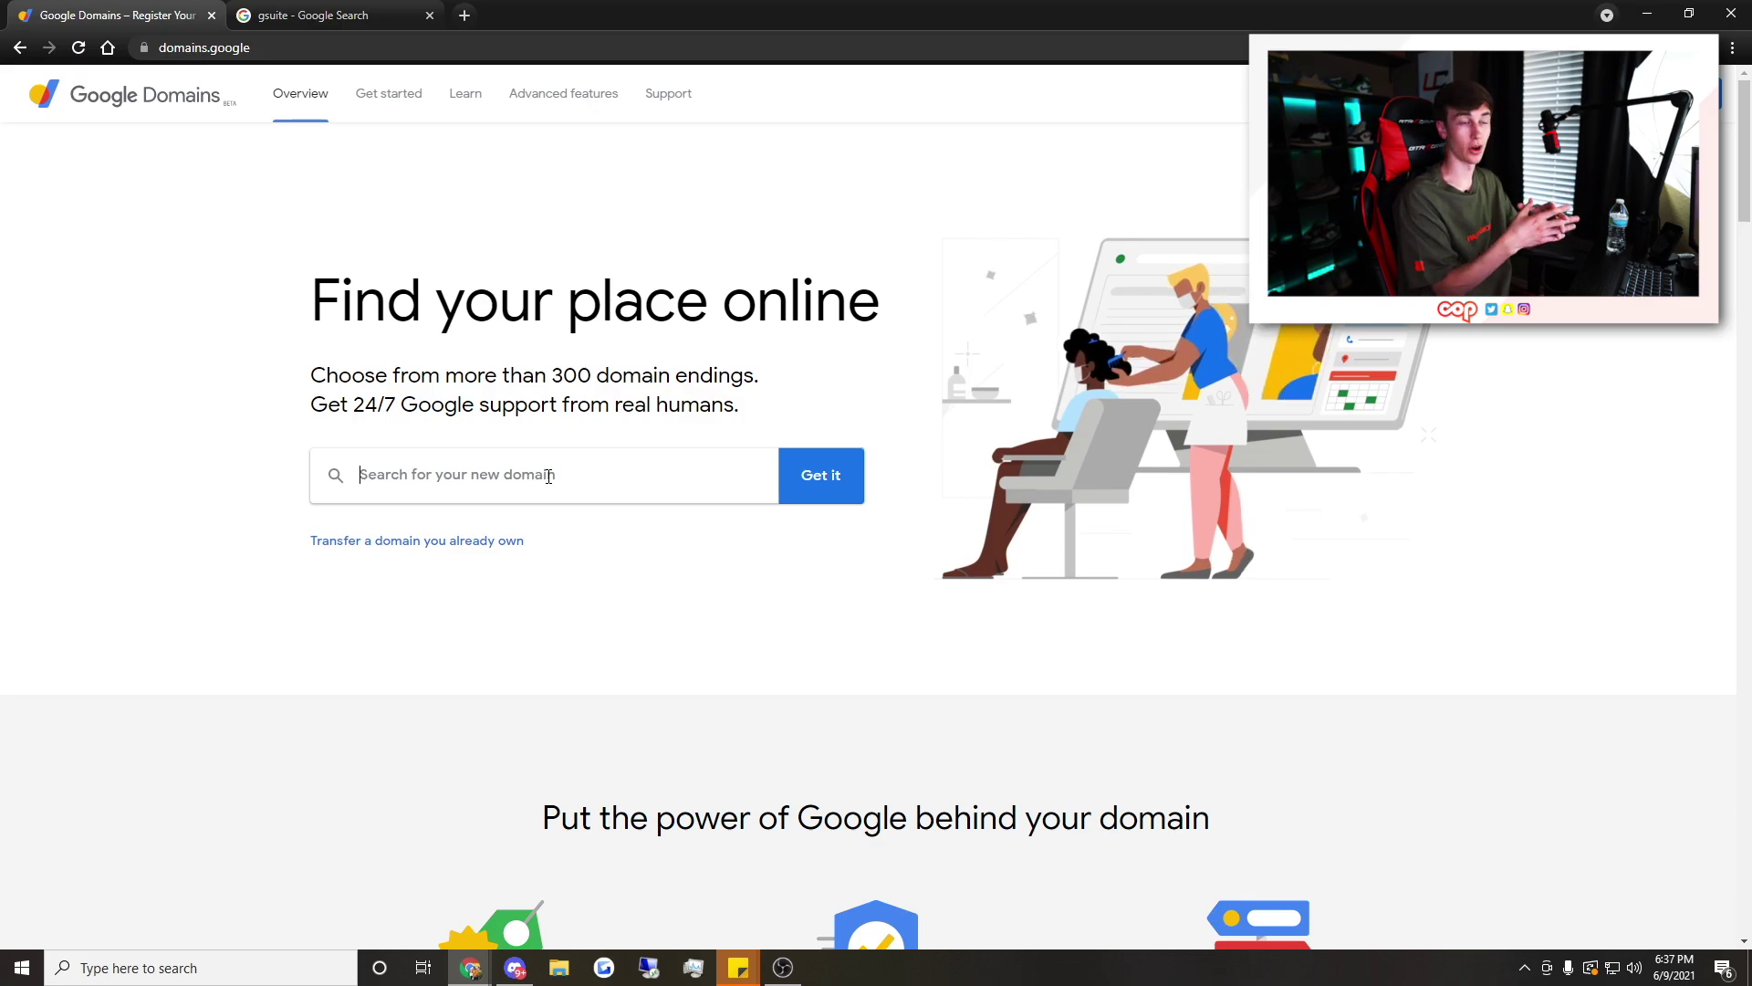
Search Google Domains for the availability of UnlimitedCop.com
text(UnlimitedCop.com)
key(Return)
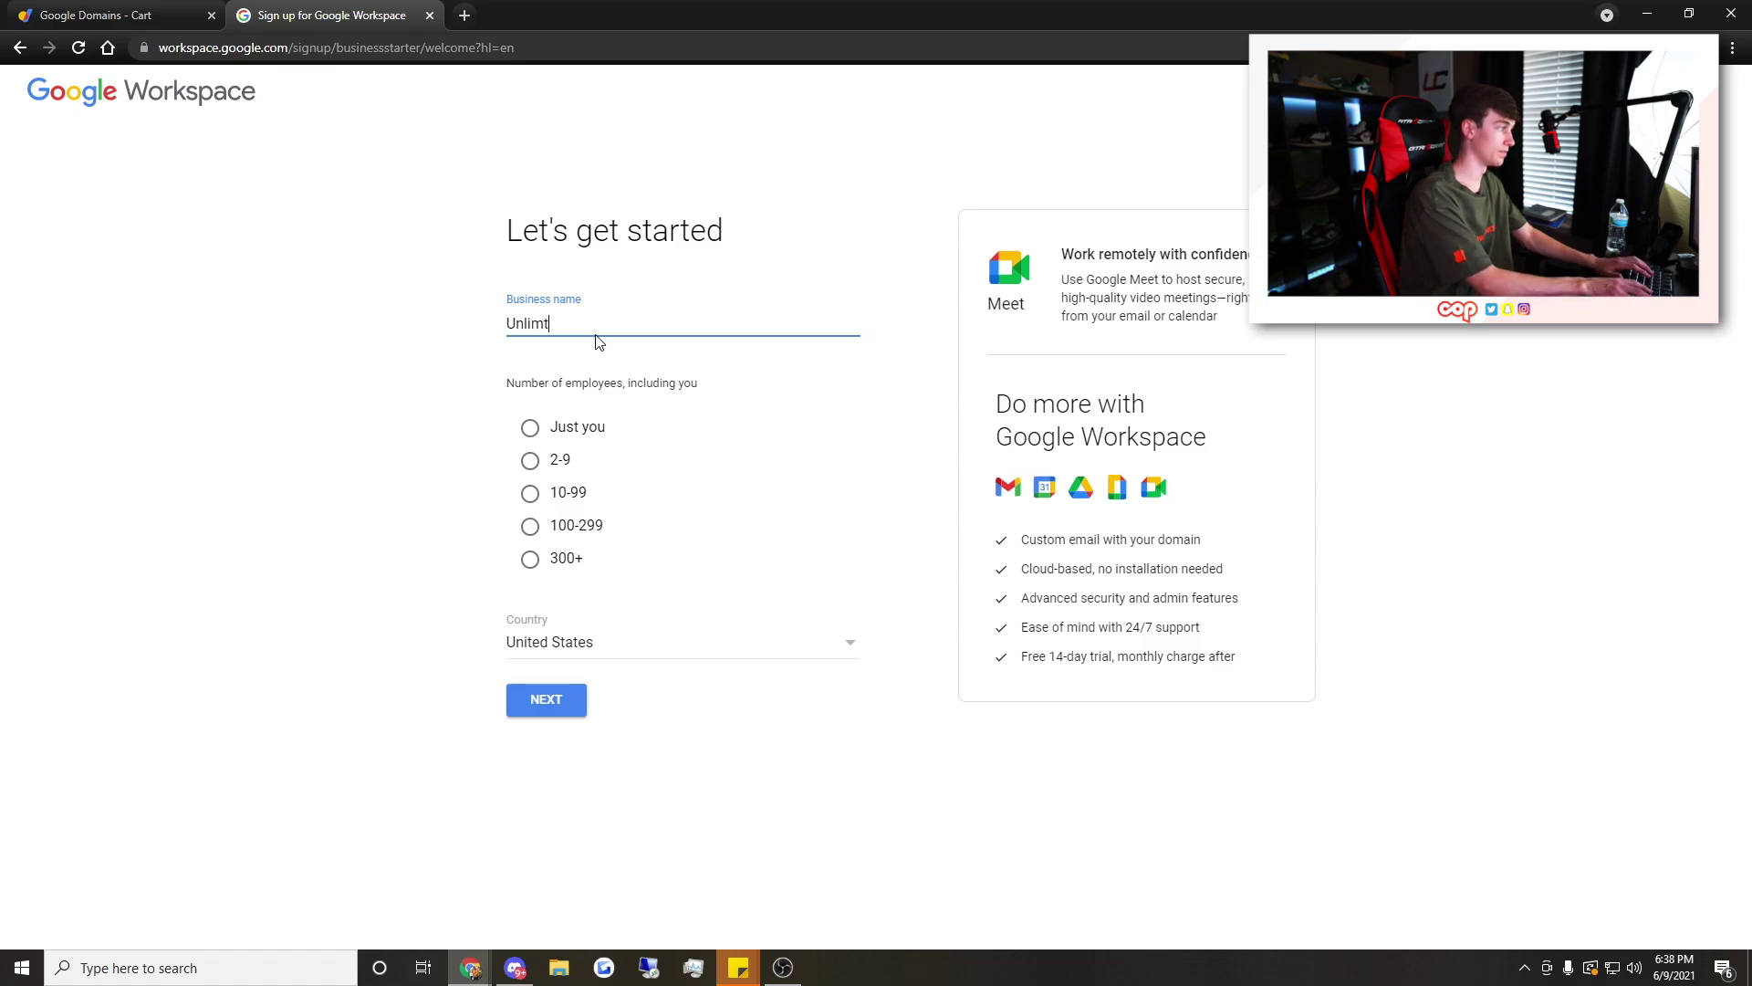
Correct the business name to UnlimitedCop and use unlimitedcop.club as the account's domain
key(BackSpace)
text(itedCop)
click(526, 534)
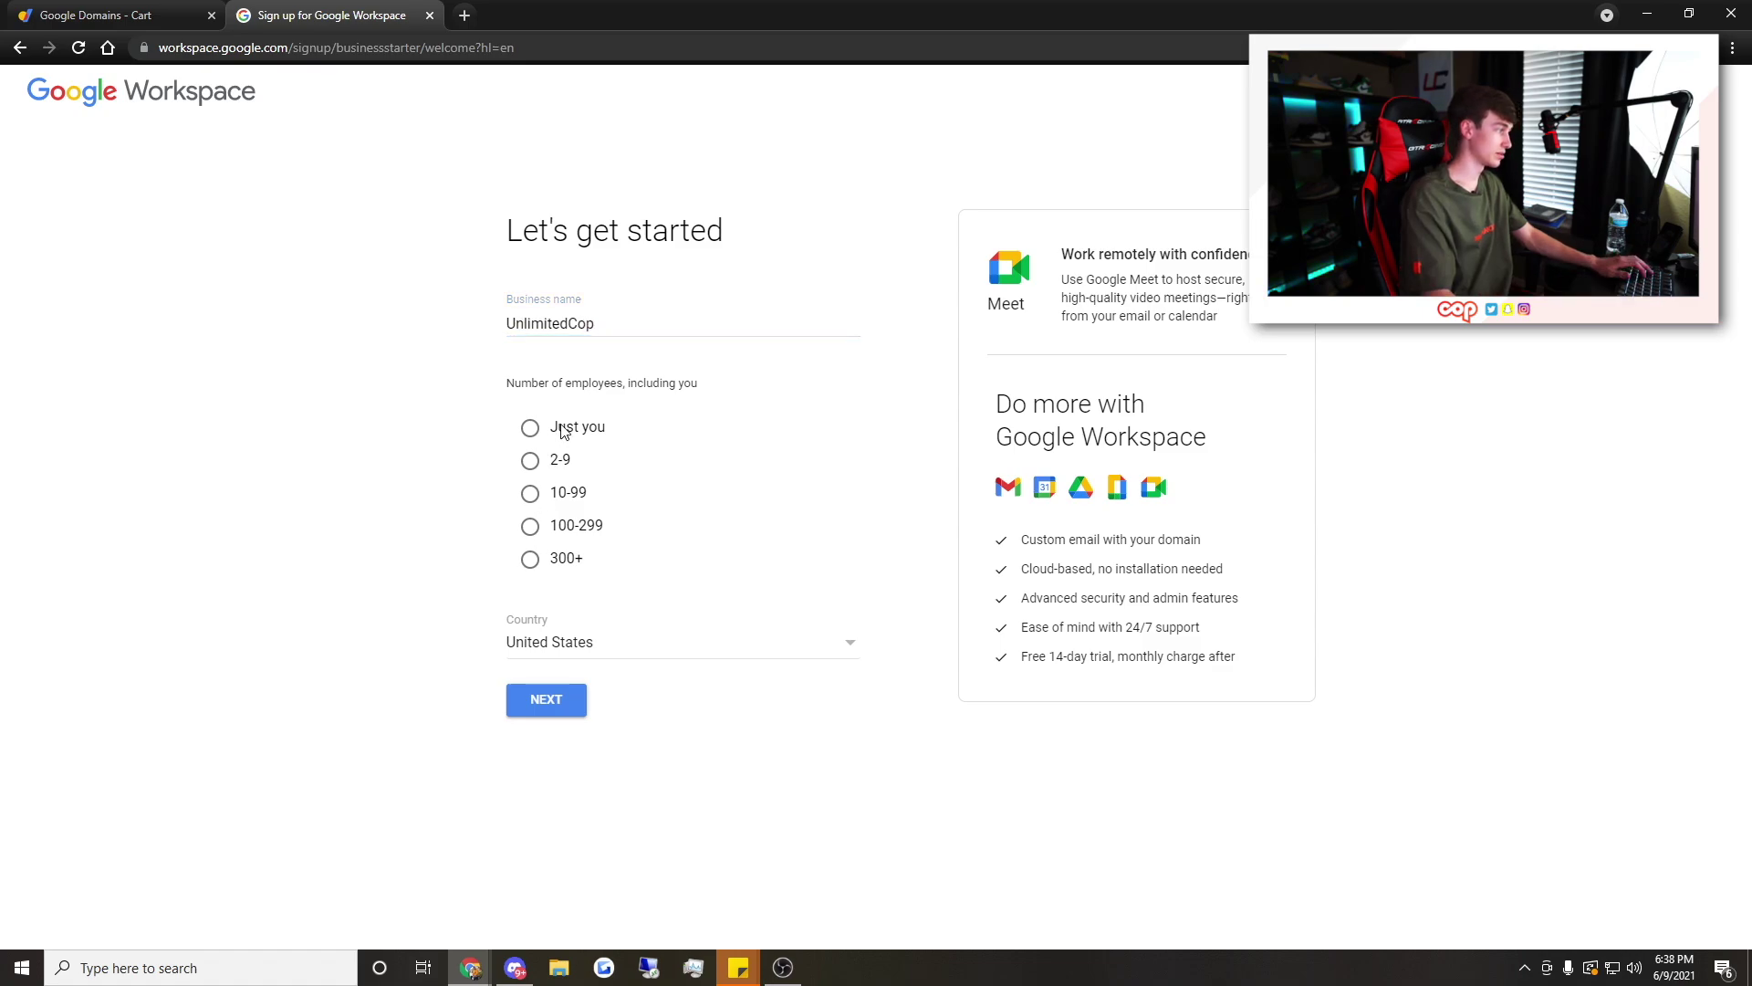
click(547, 699)
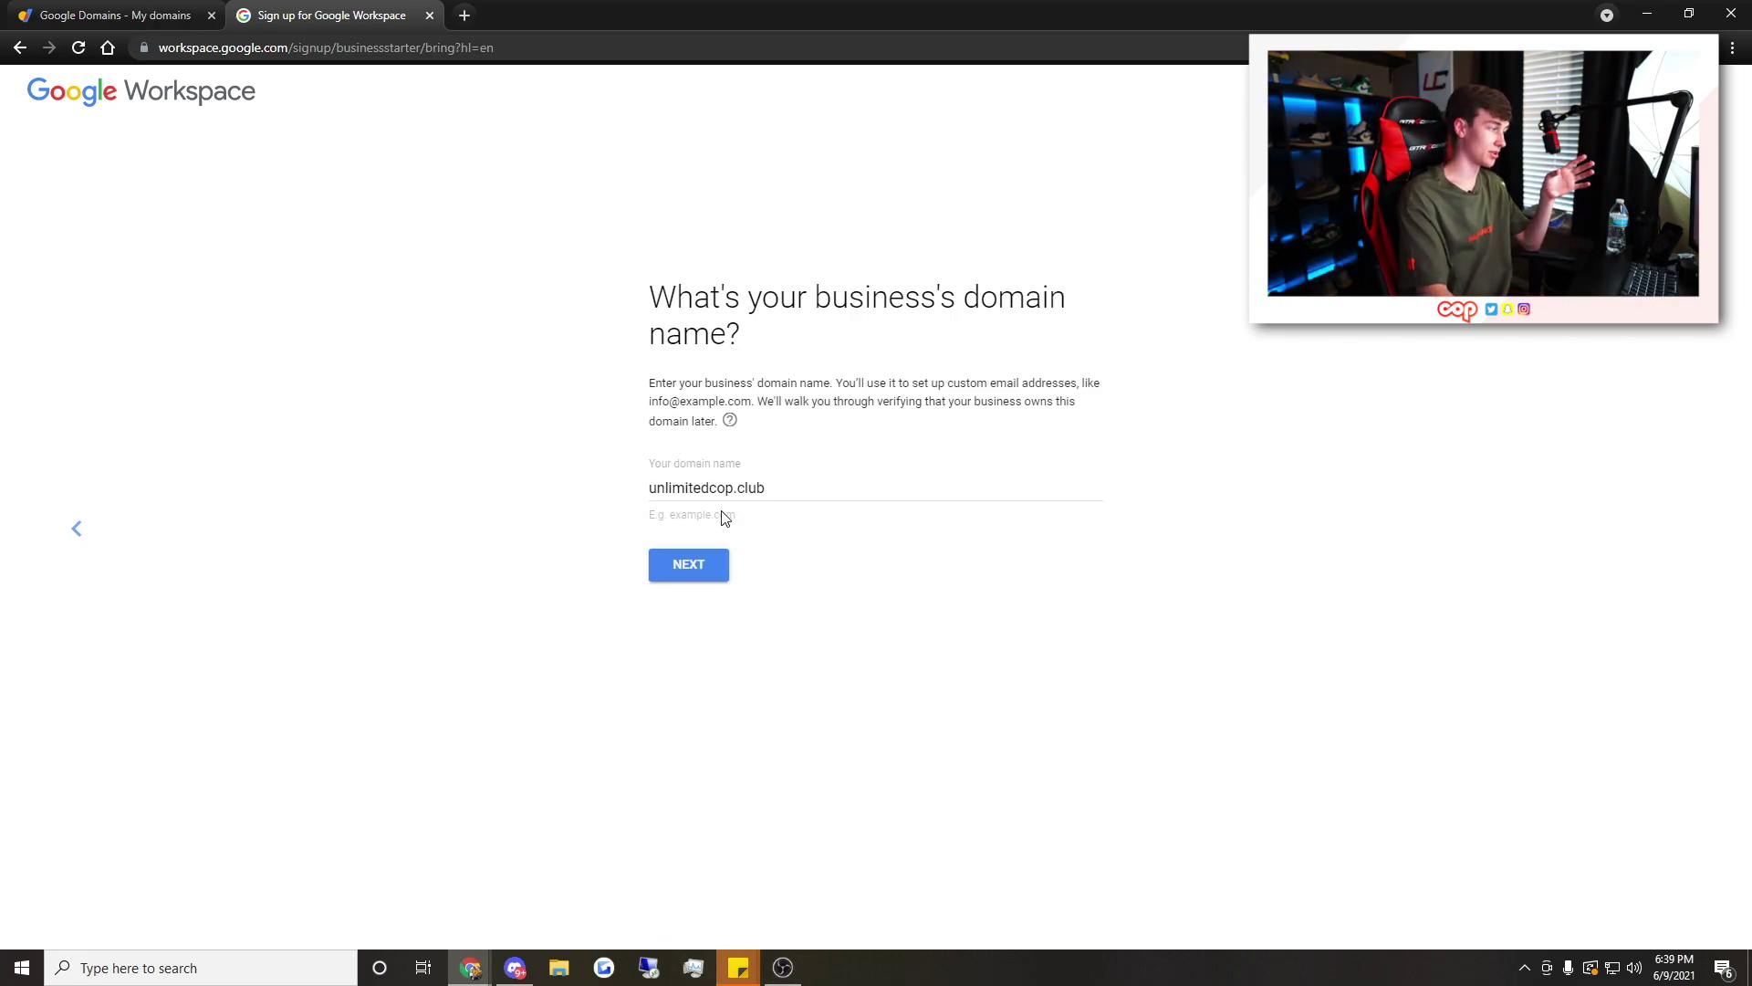
click(681, 573)
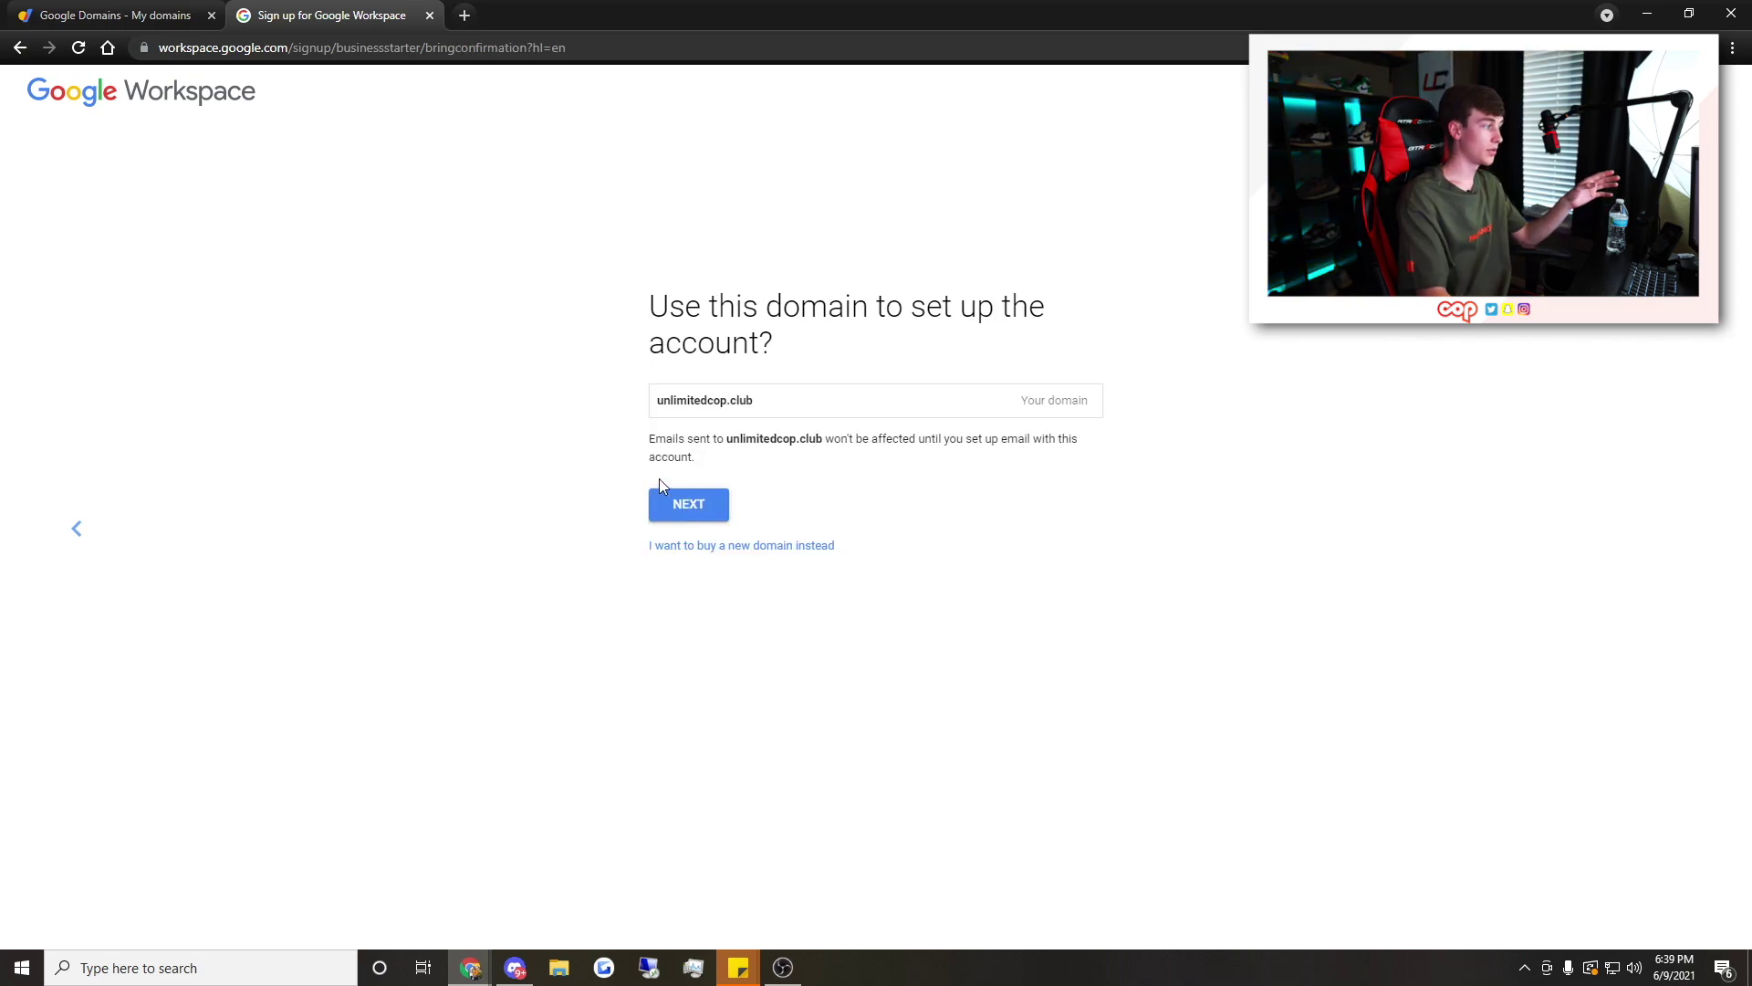
click(689, 503)
key(alt+Left)
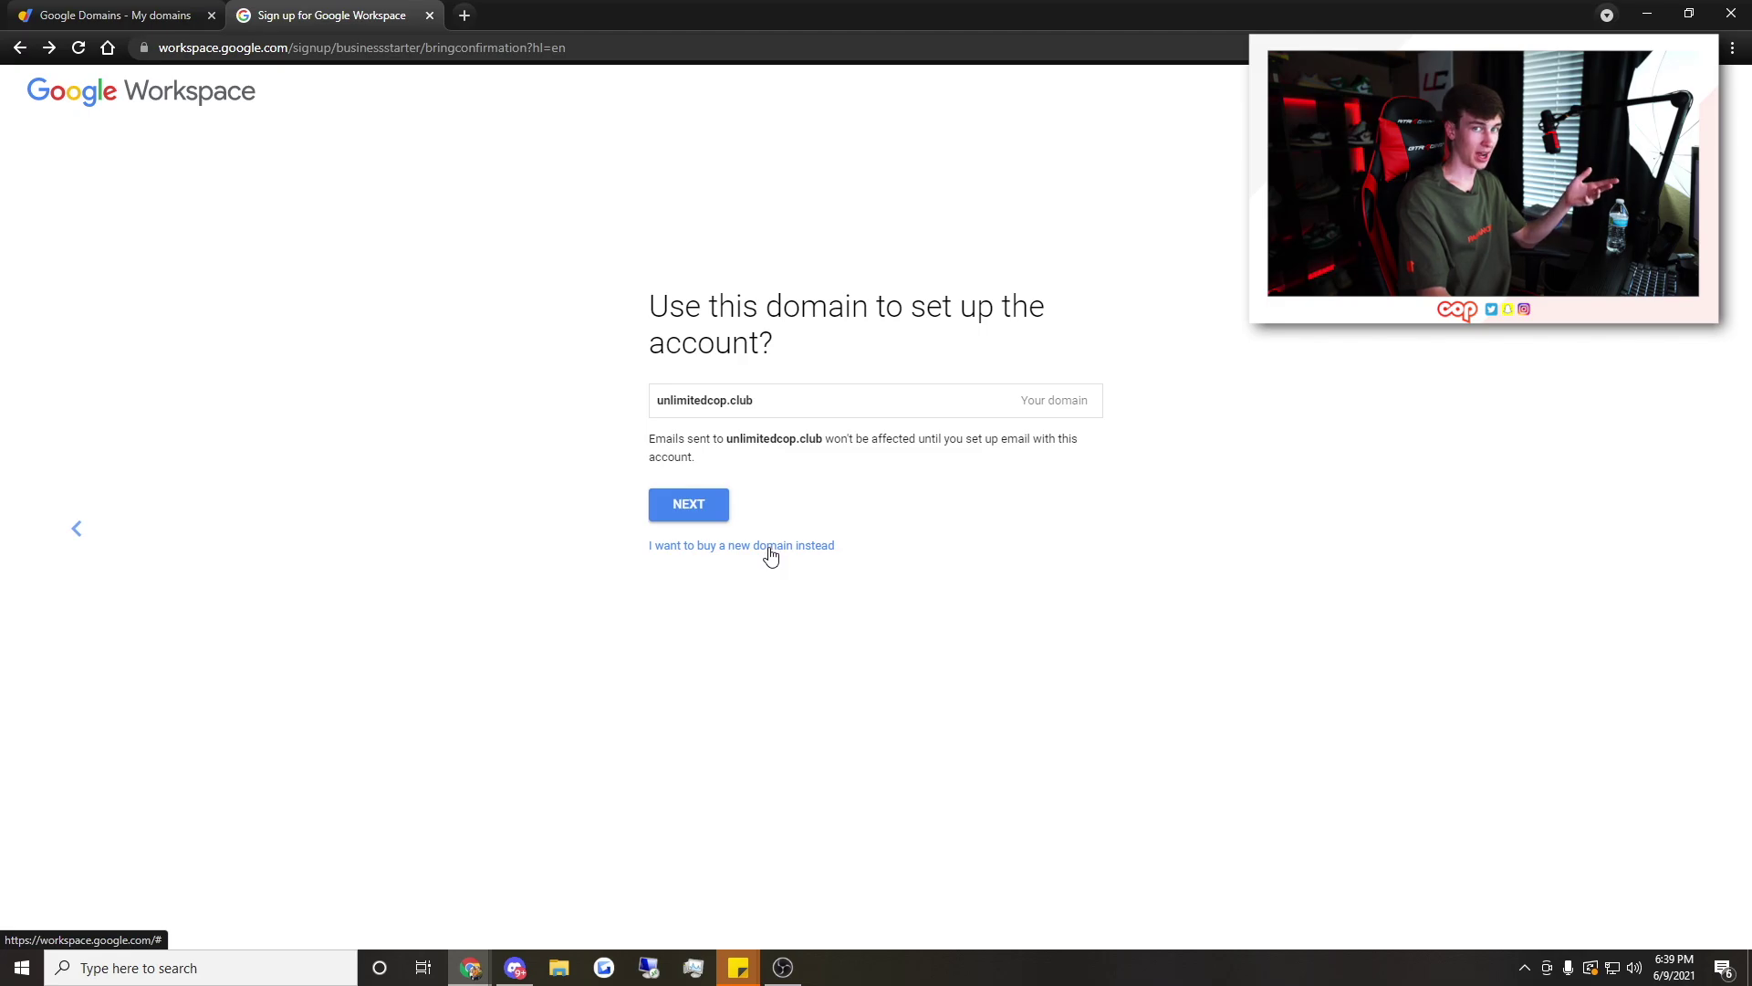
click(685, 505)
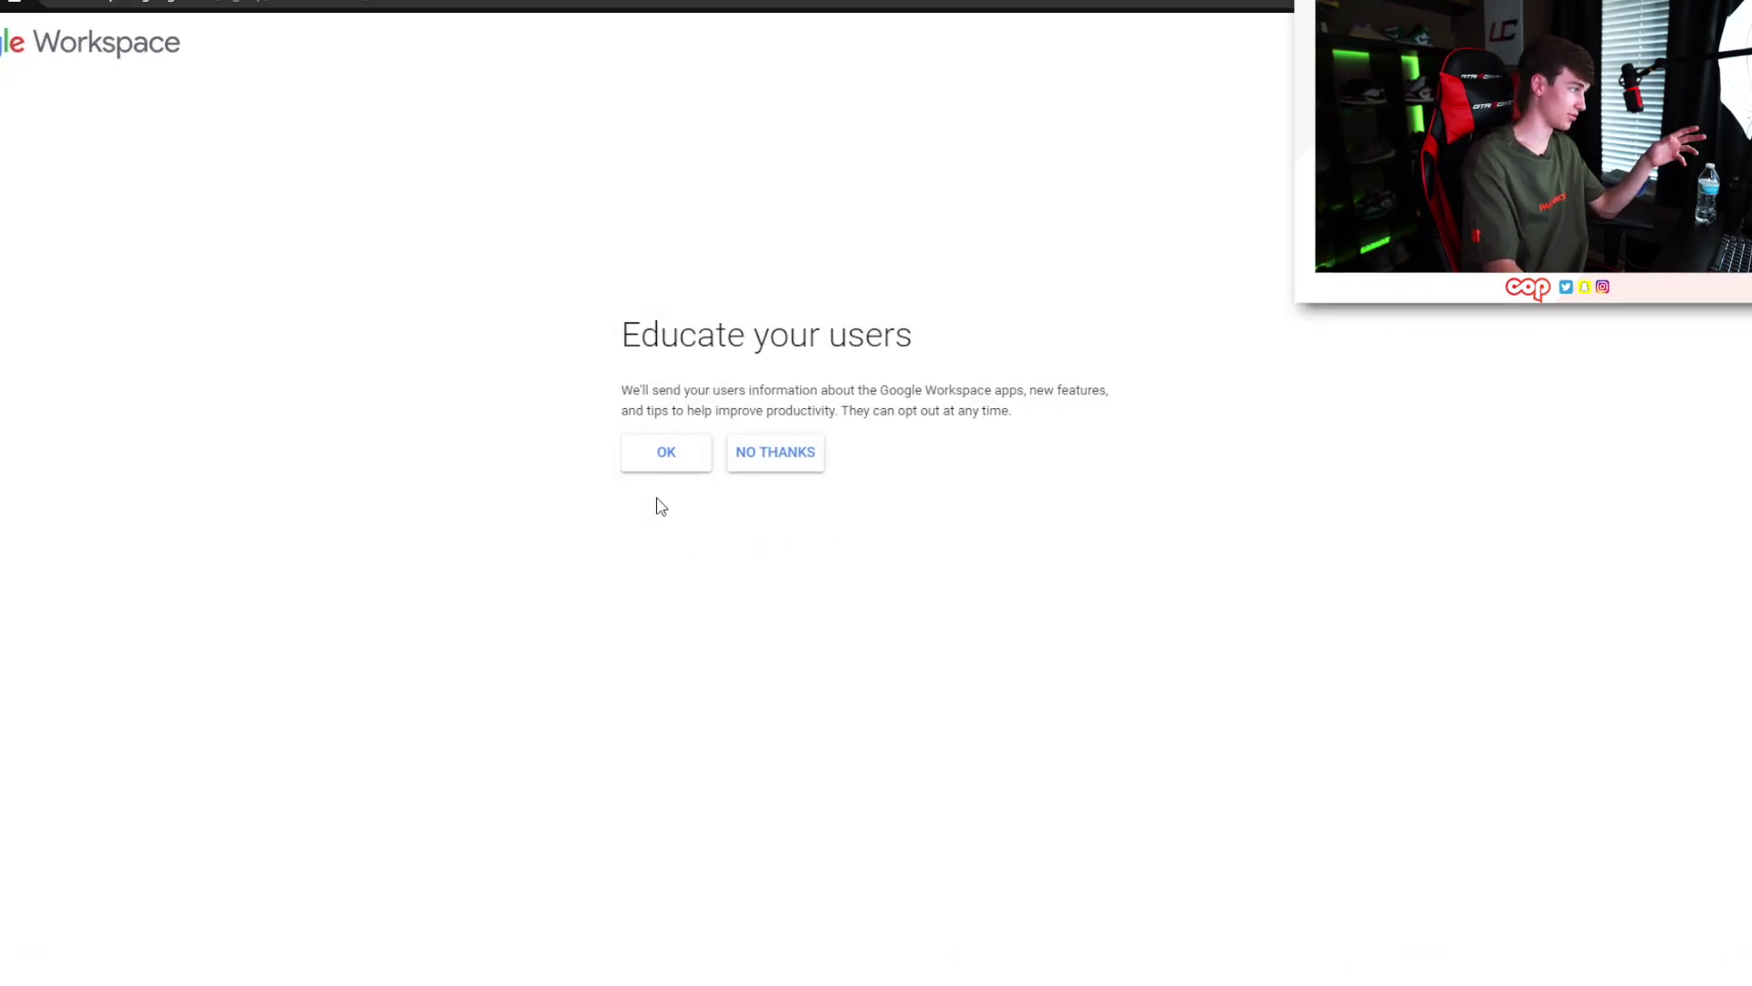
Answer the education question, enter the sign-in username and password, and agree to the terms
click(675, 461)
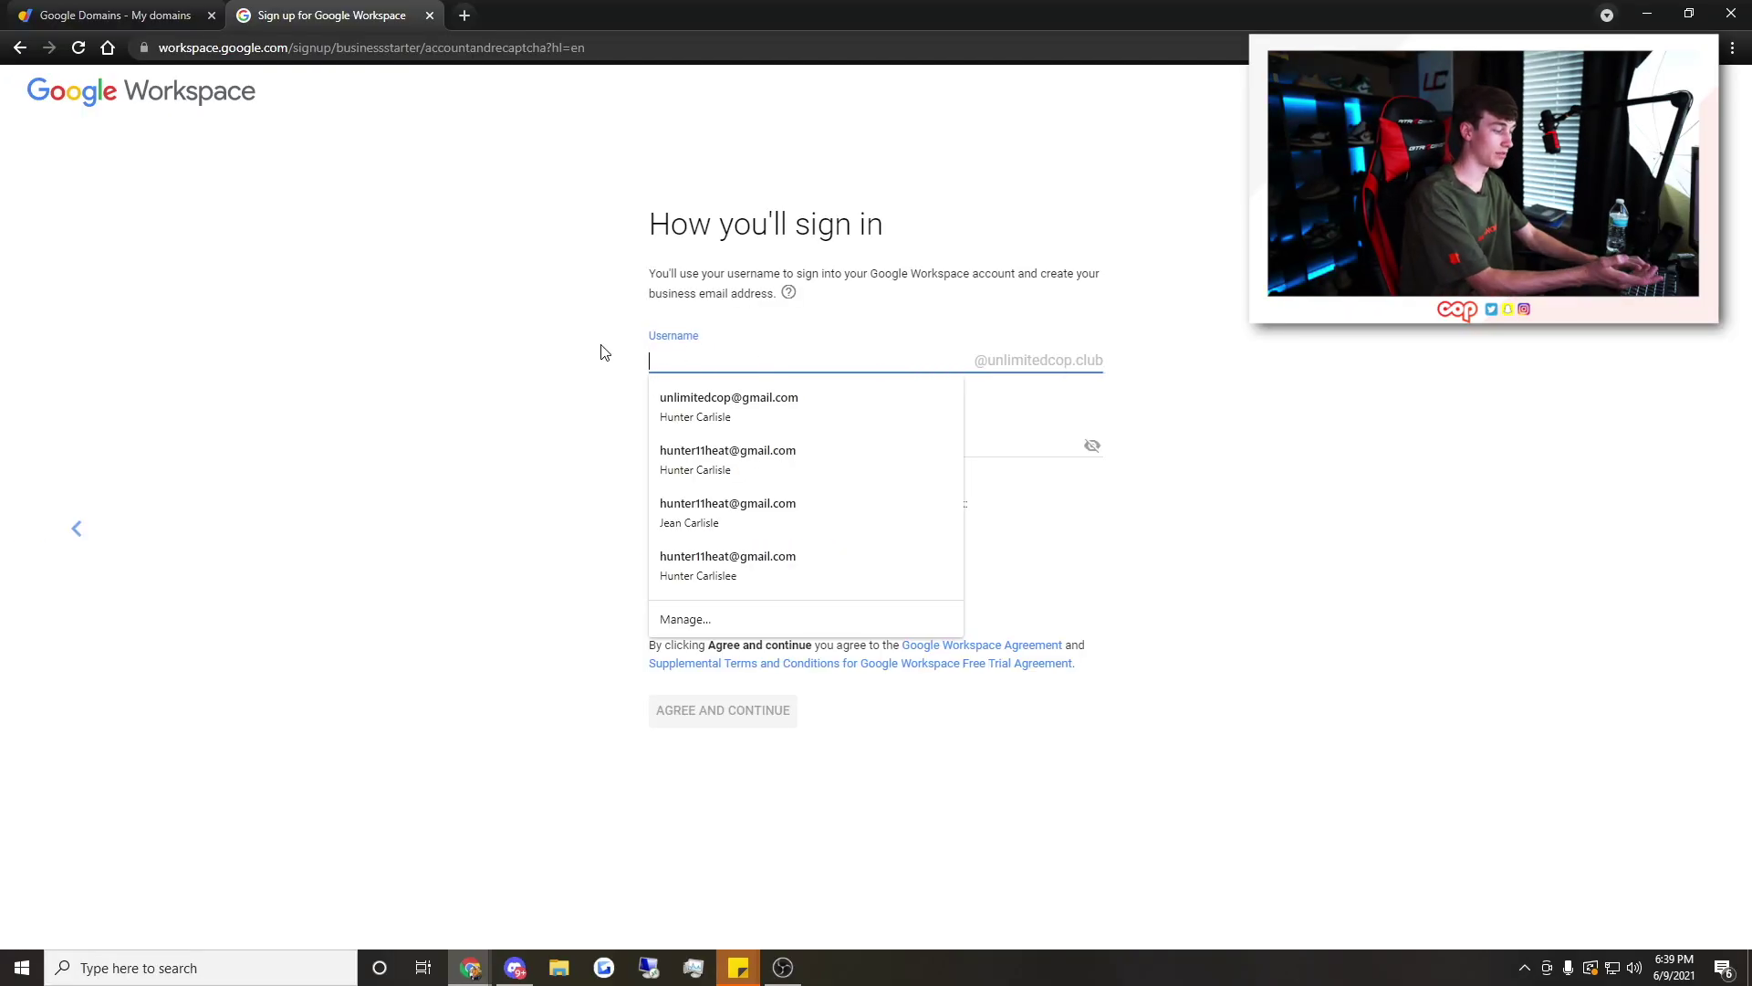
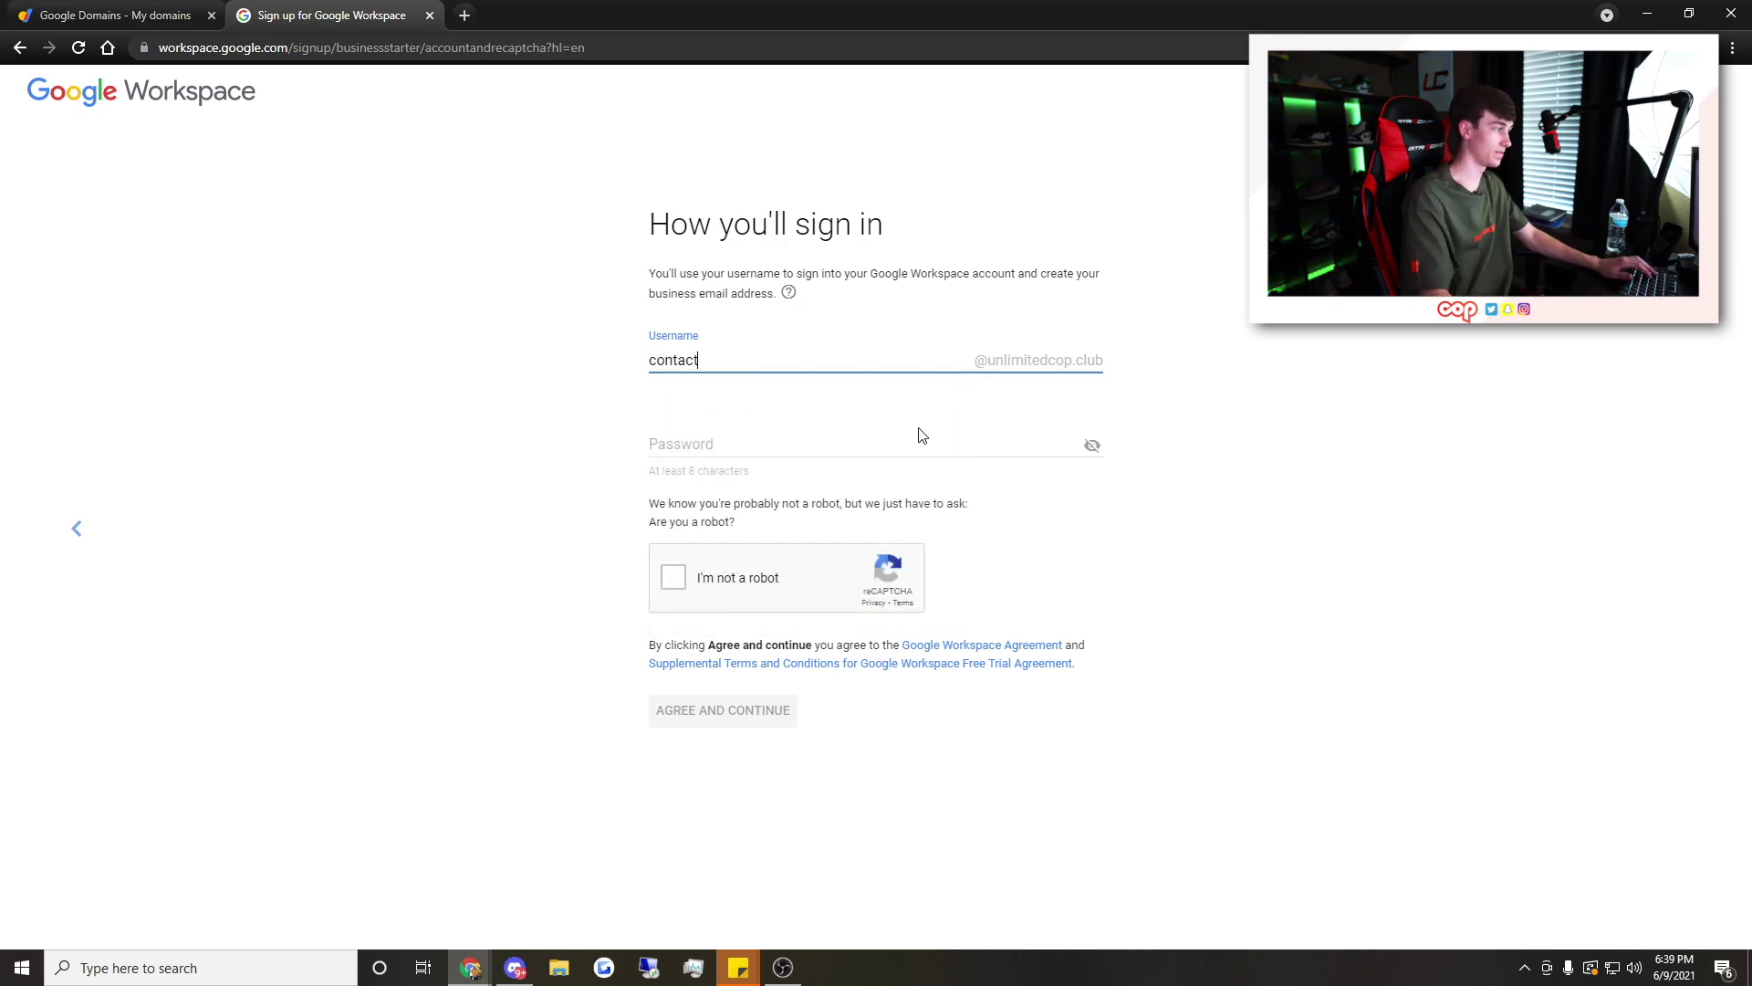
click(920, 443)
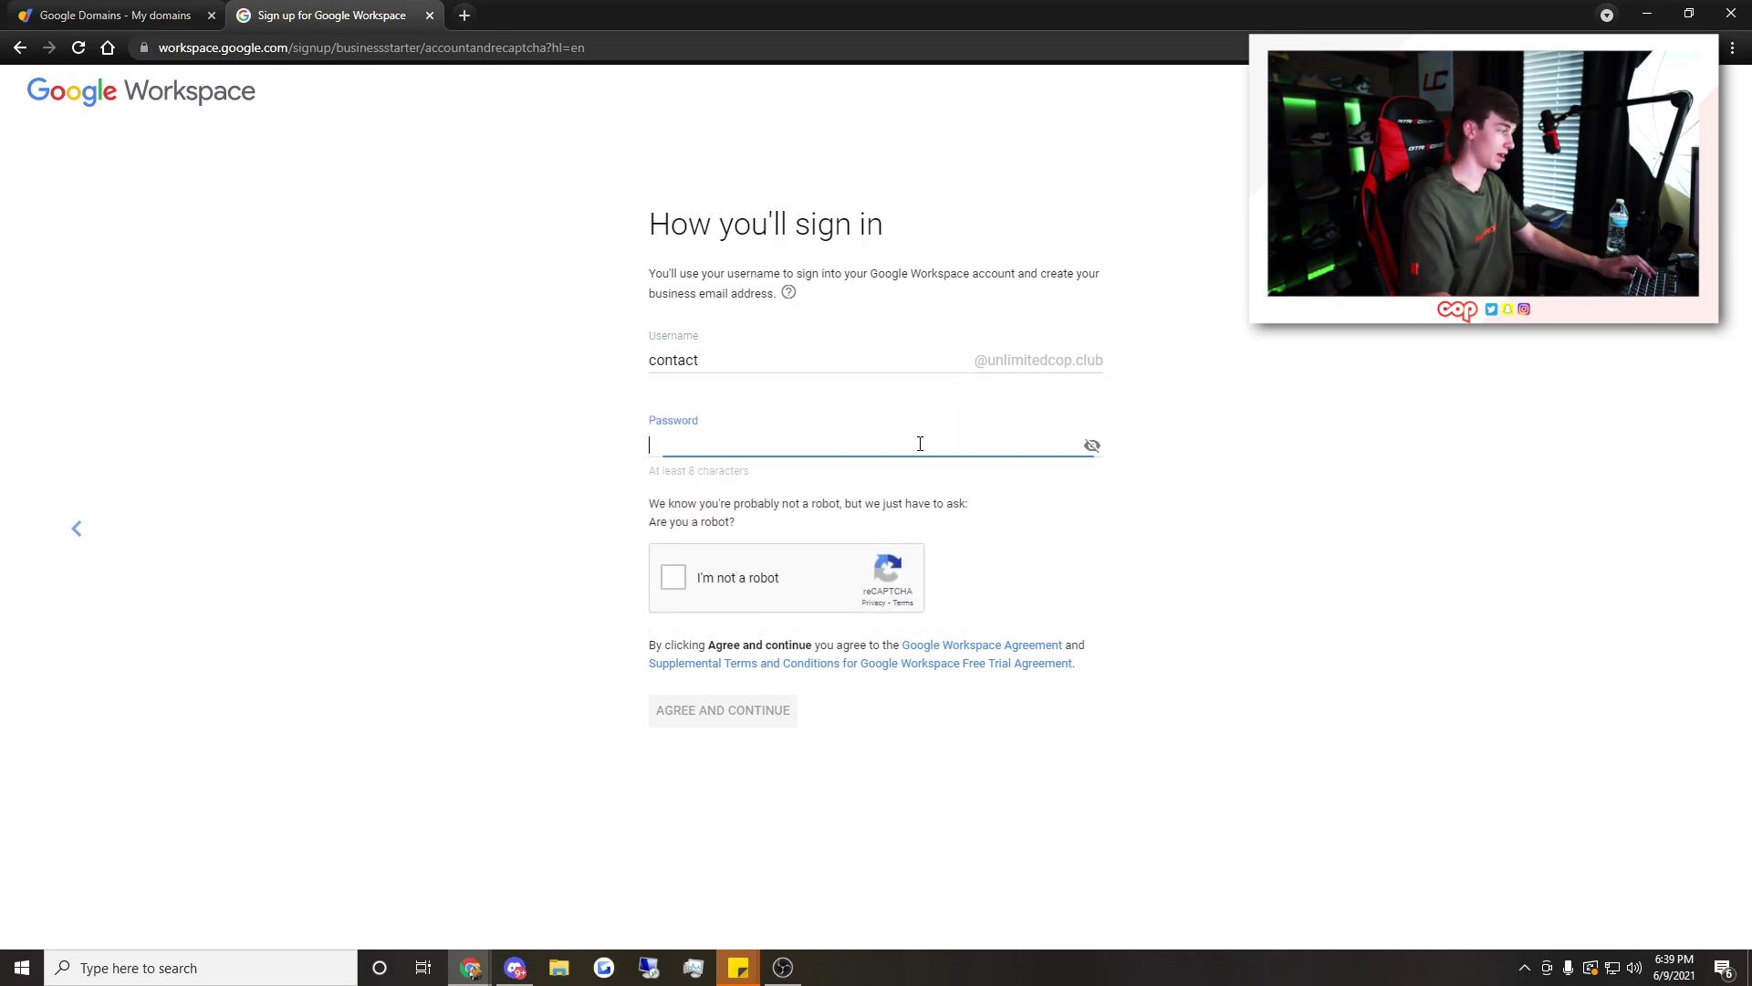
text(••••••••••••)
click(674, 576)
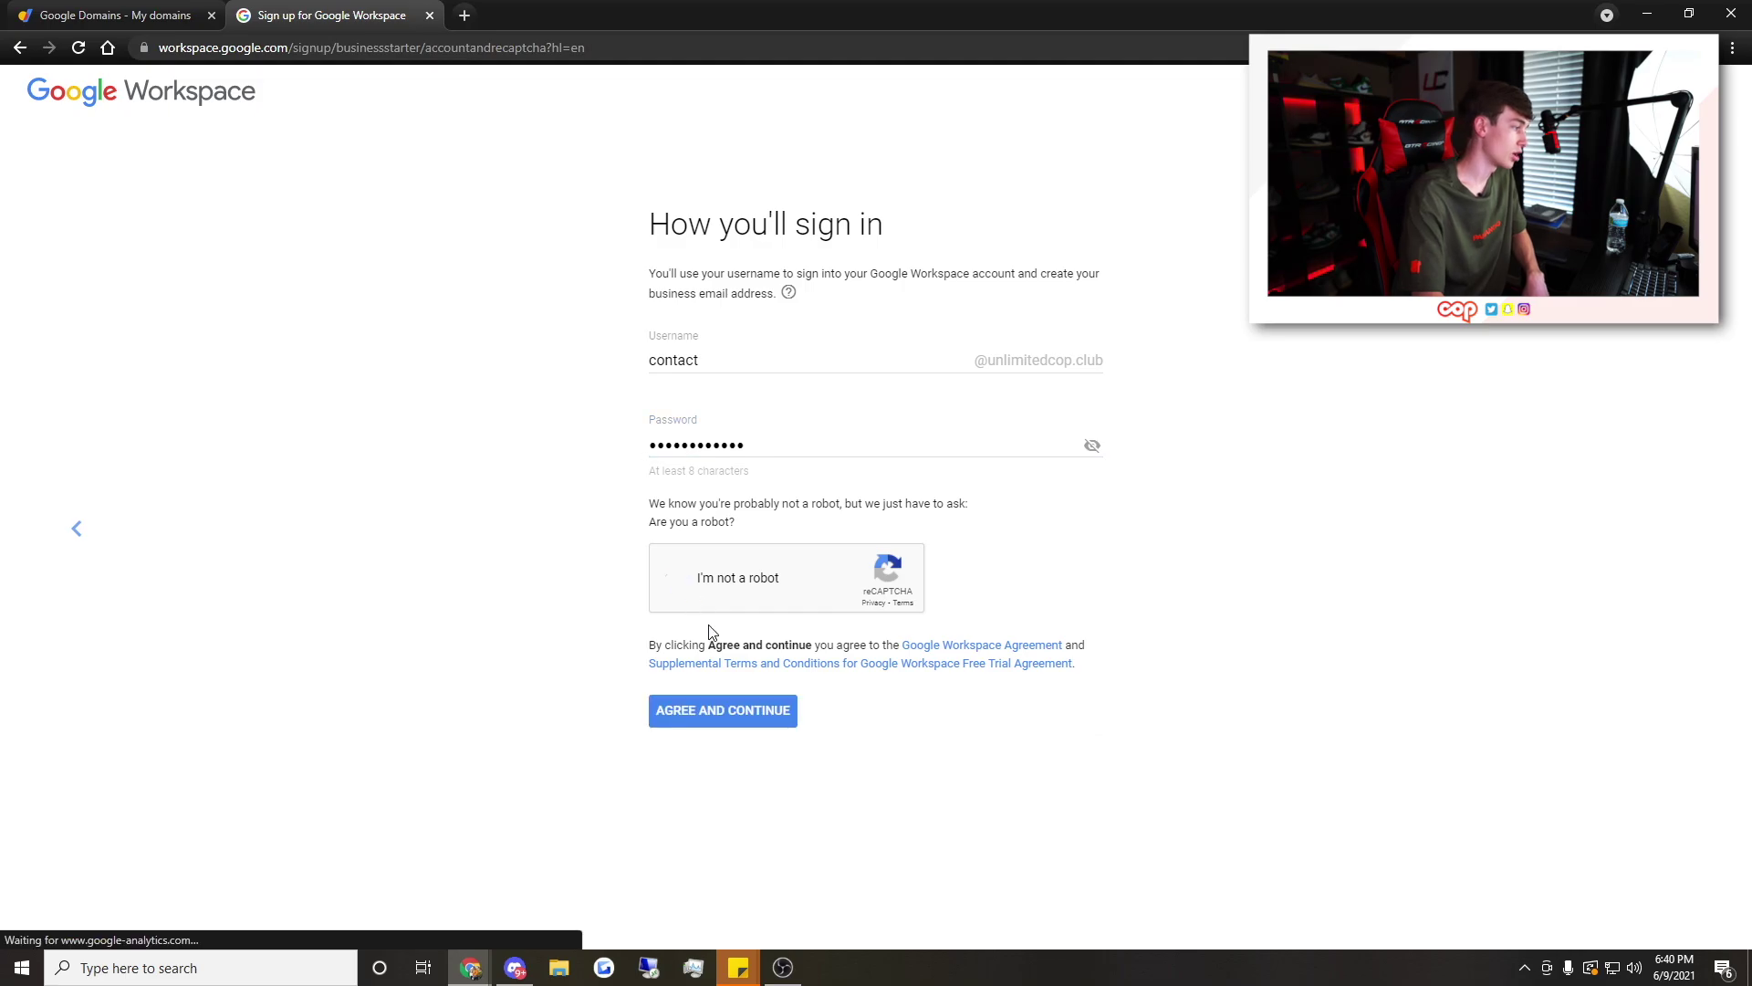
click(749, 712)
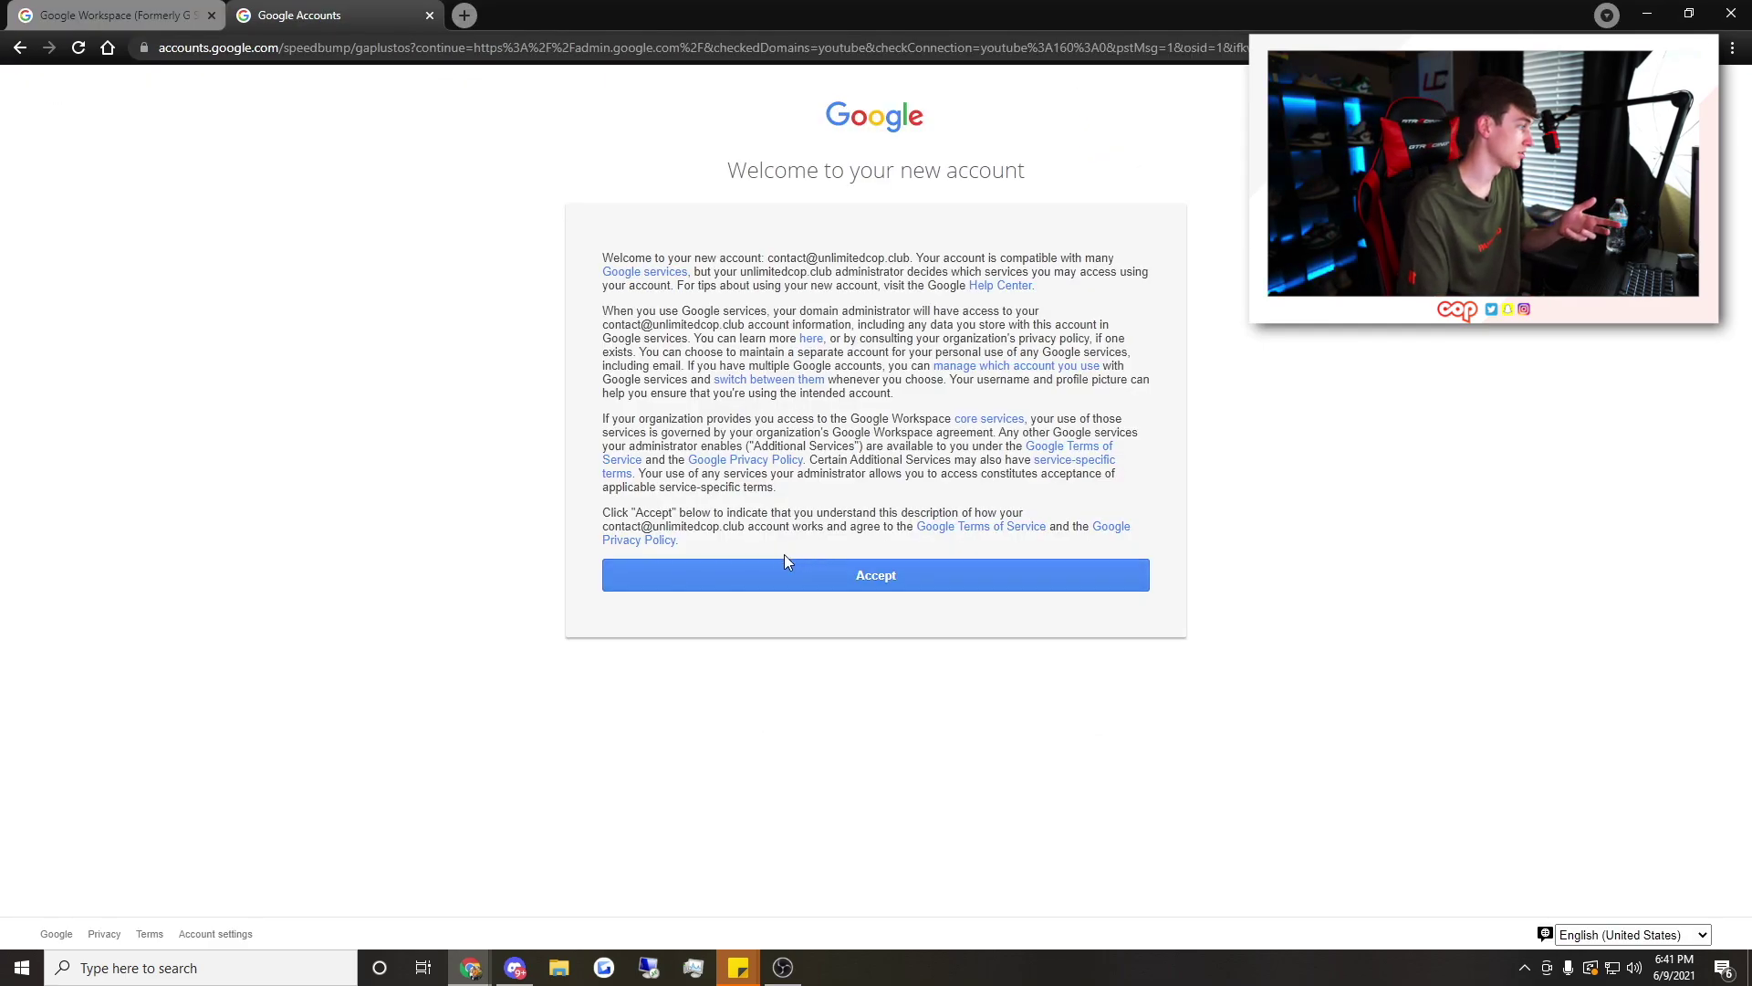
Accept the terms, check out on the Business Standard flexible plan, and continue to setup
click(808, 577)
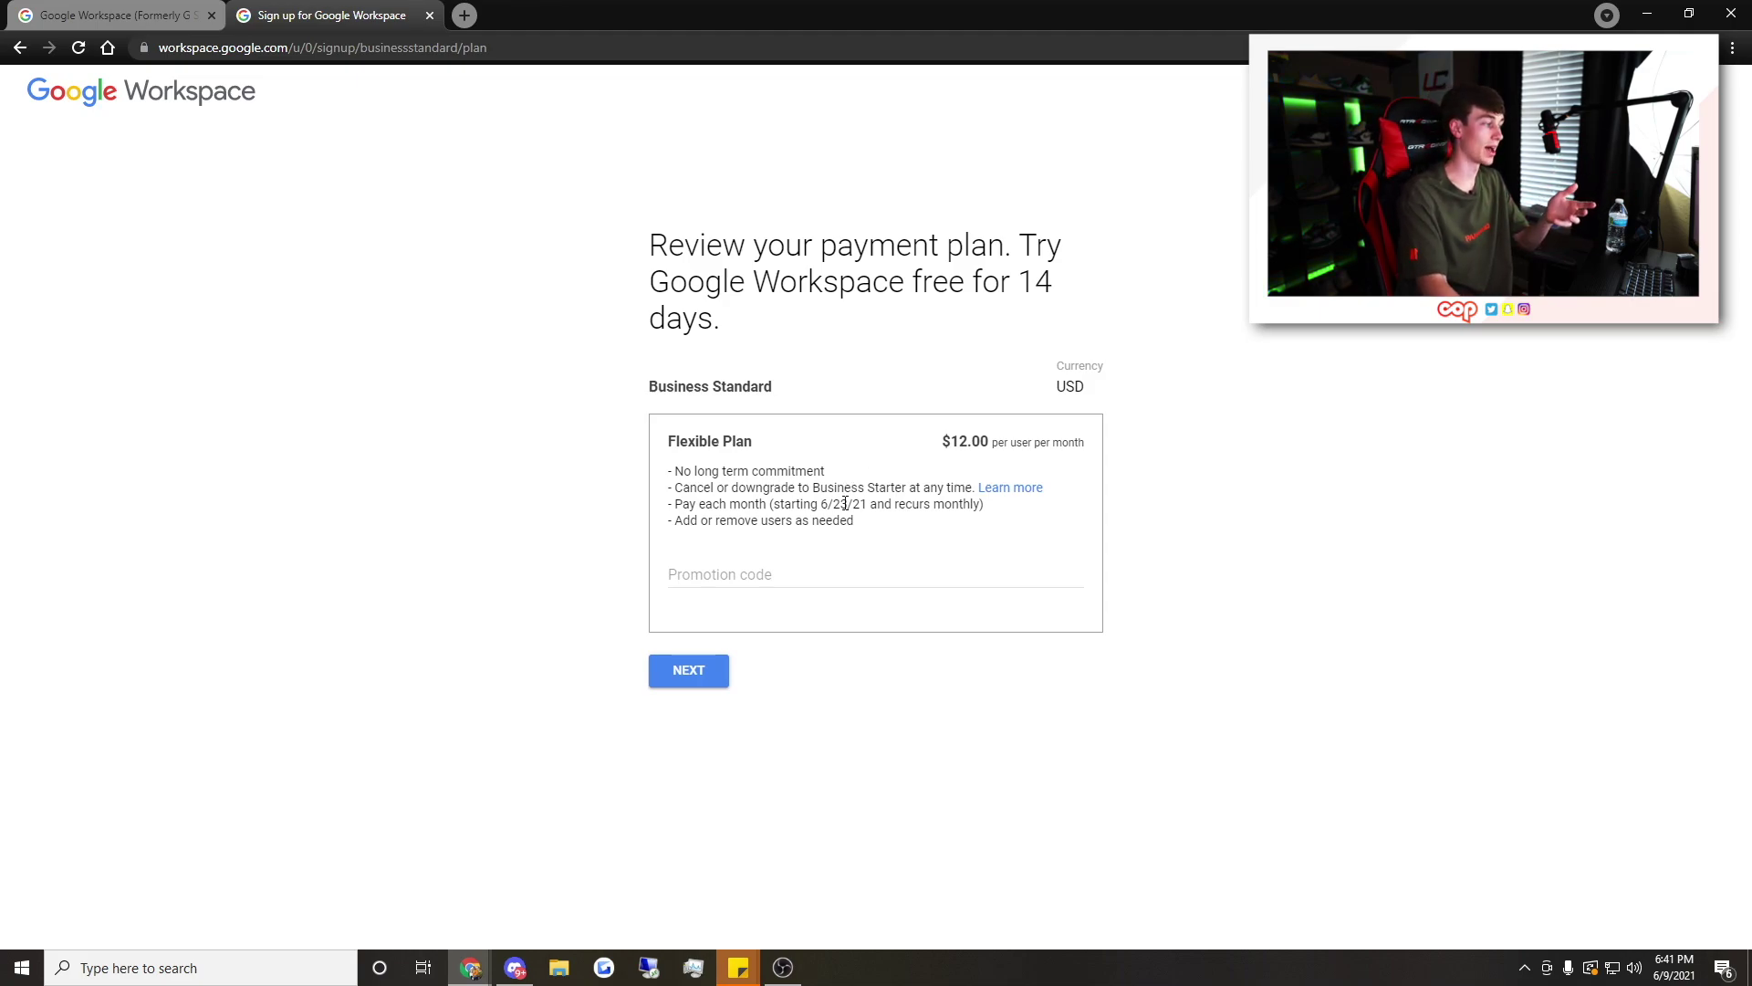
click(687, 670)
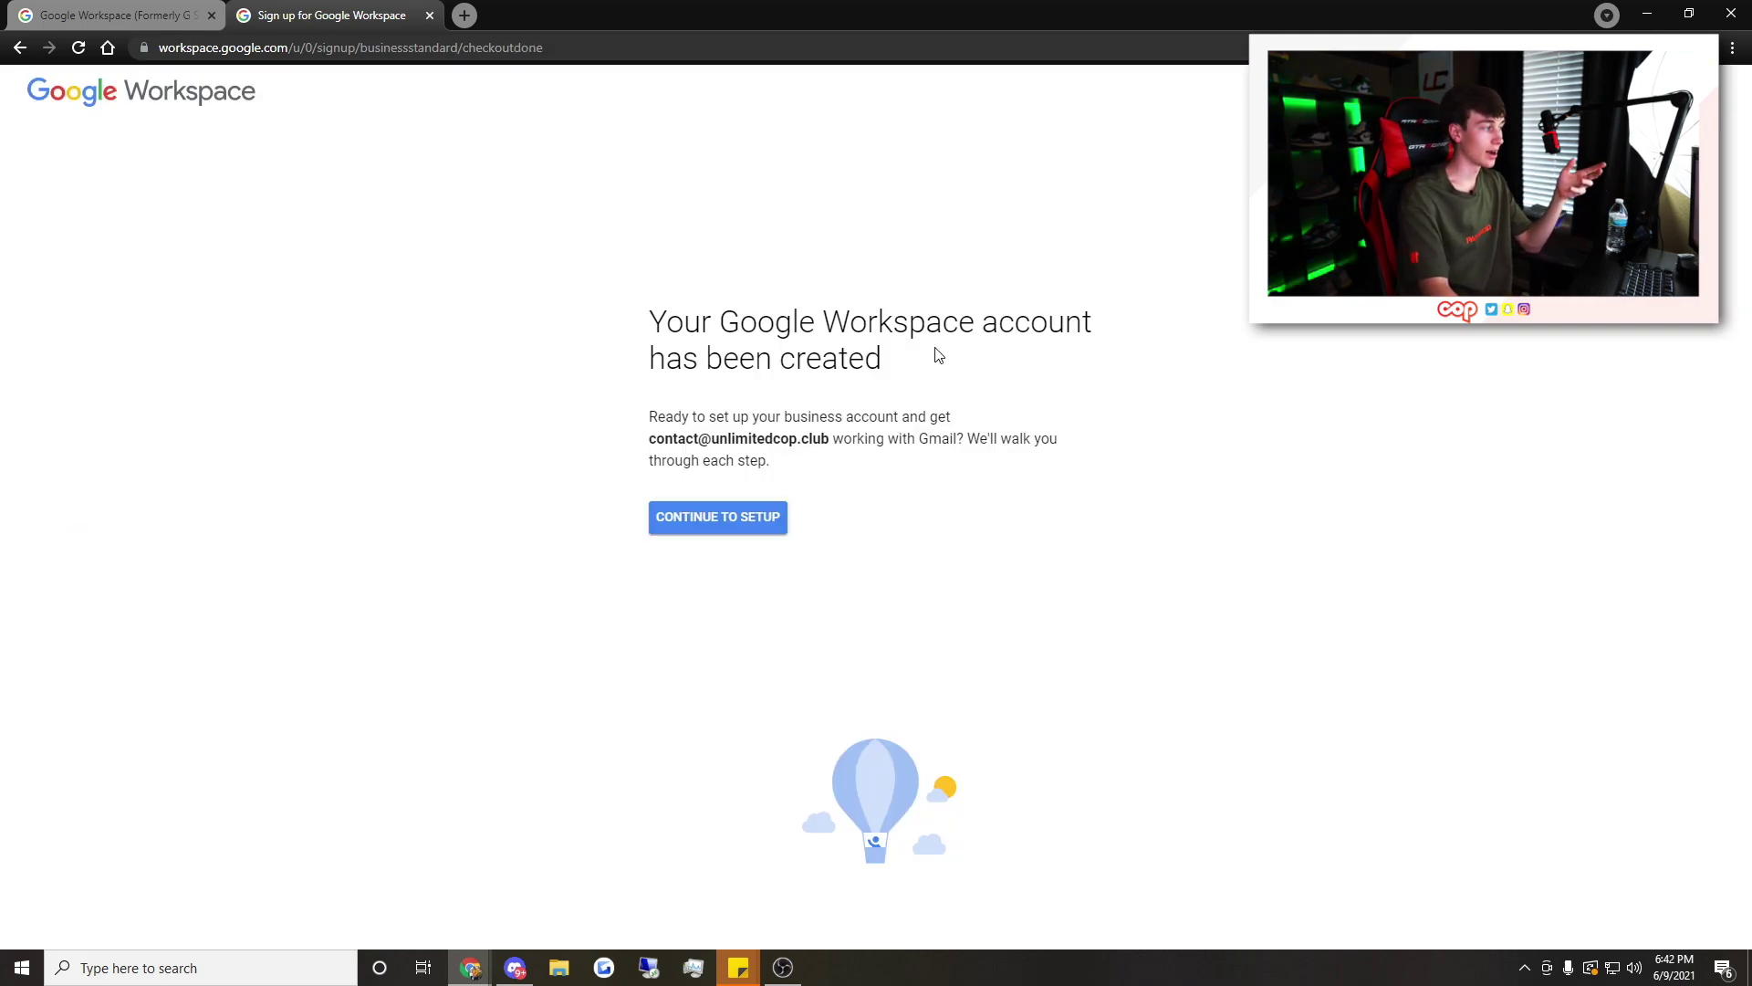
click(754, 517)
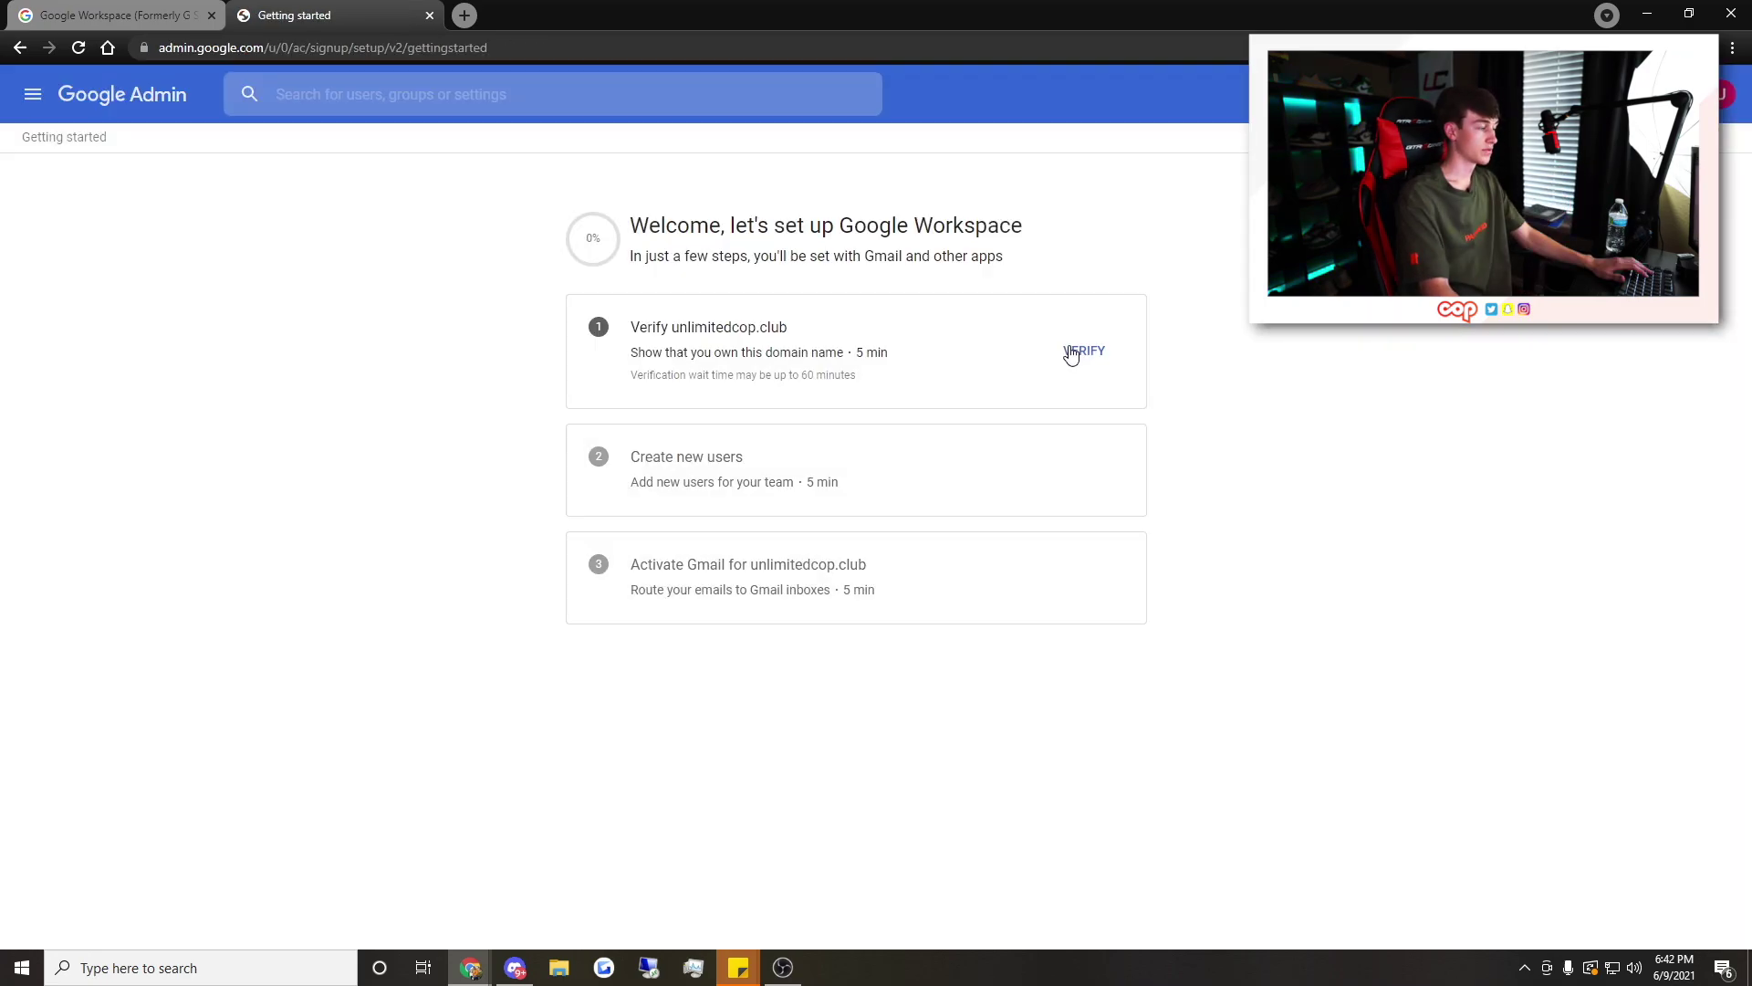
Begin verifying unlimitedcop.club and copy its google-site-verification TXT code
click(1073, 353)
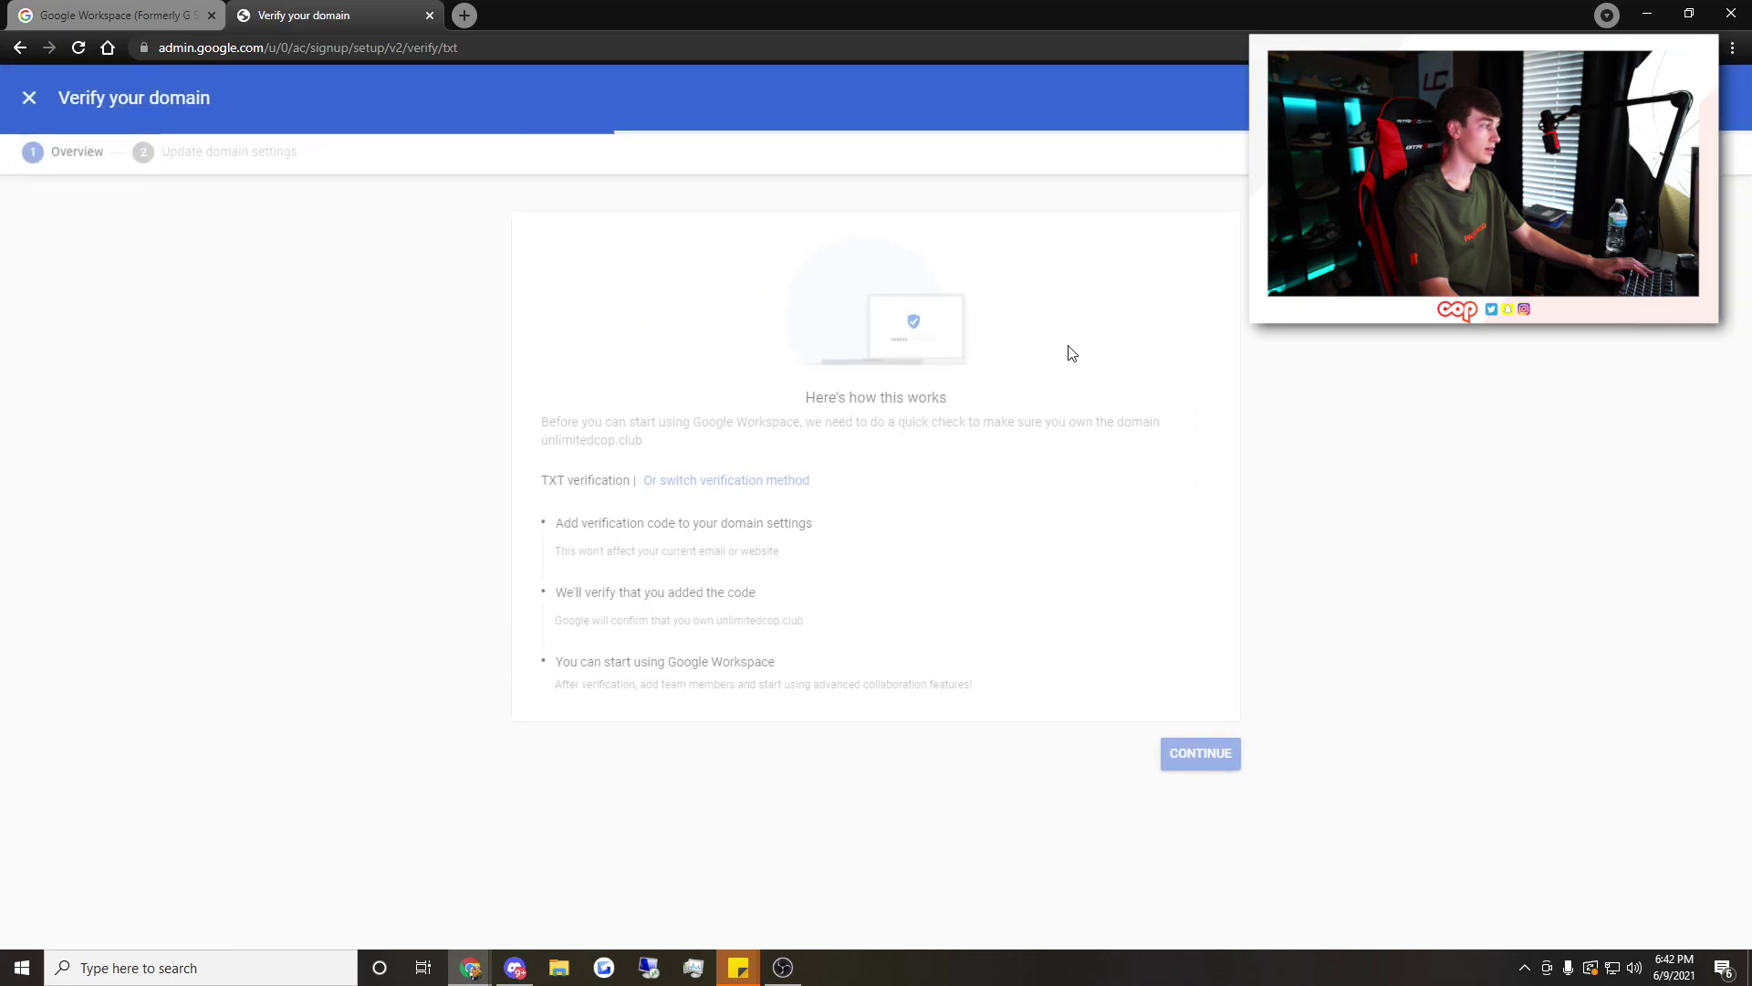
click(1178, 758)
click(1148, 360)
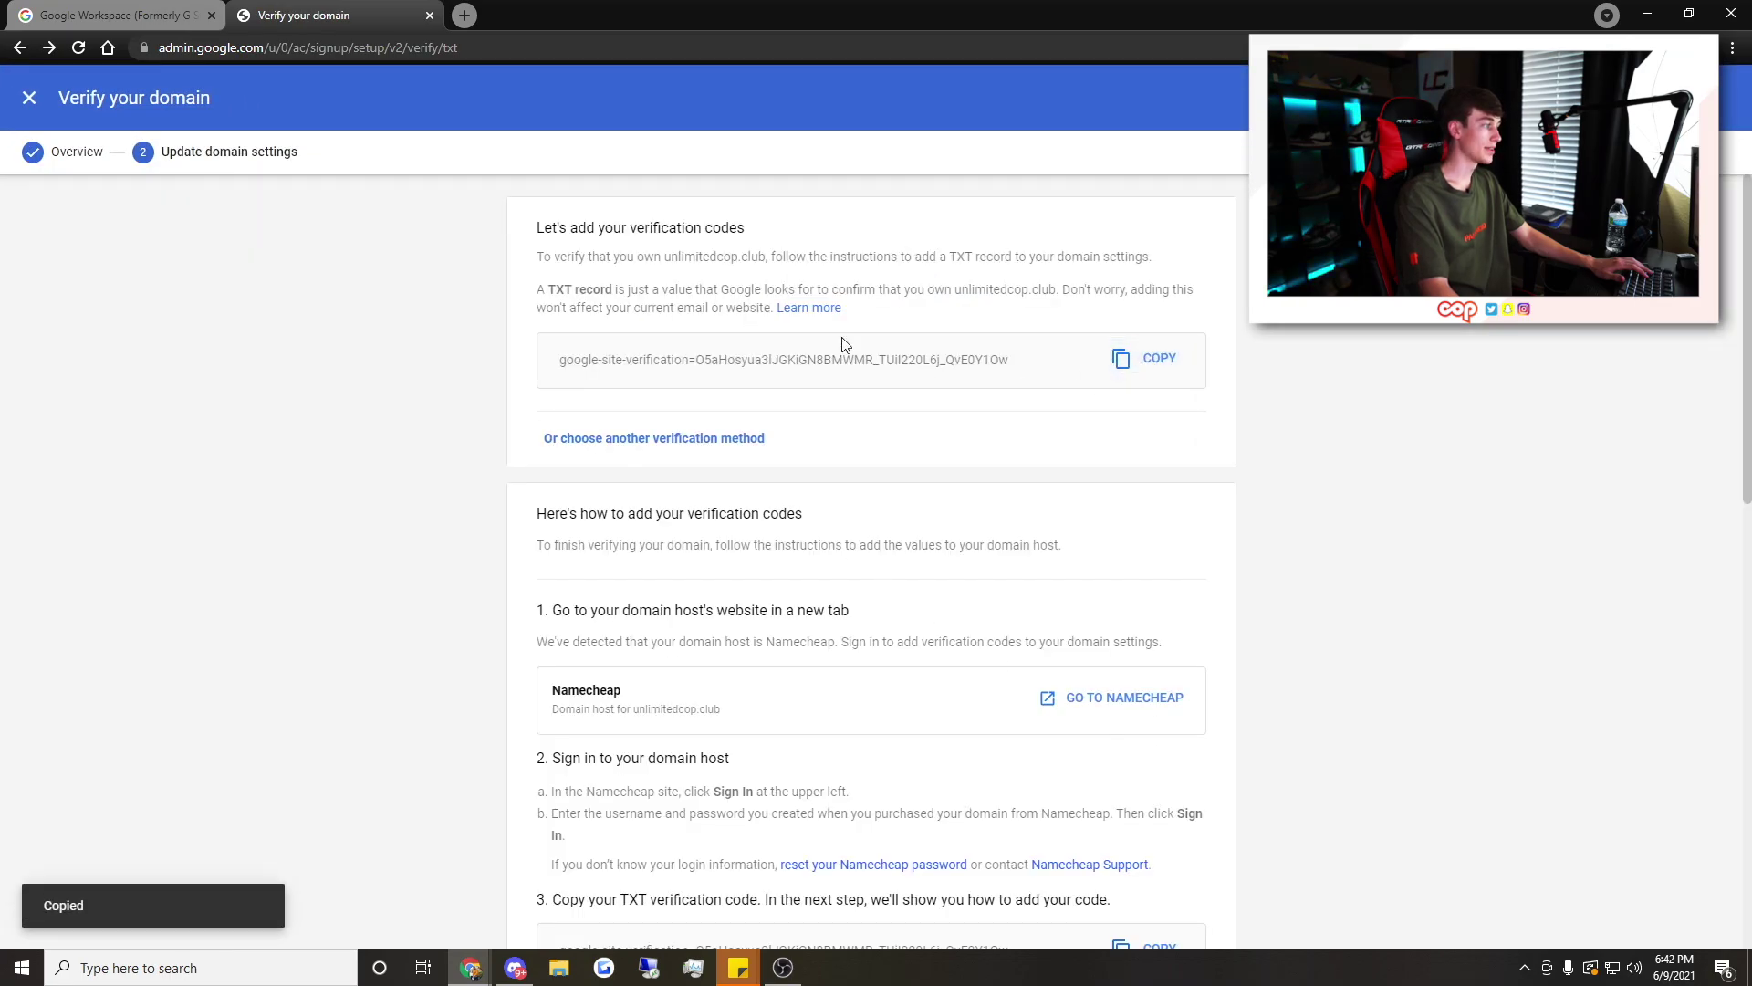
scroll(724, 389, down, 2)
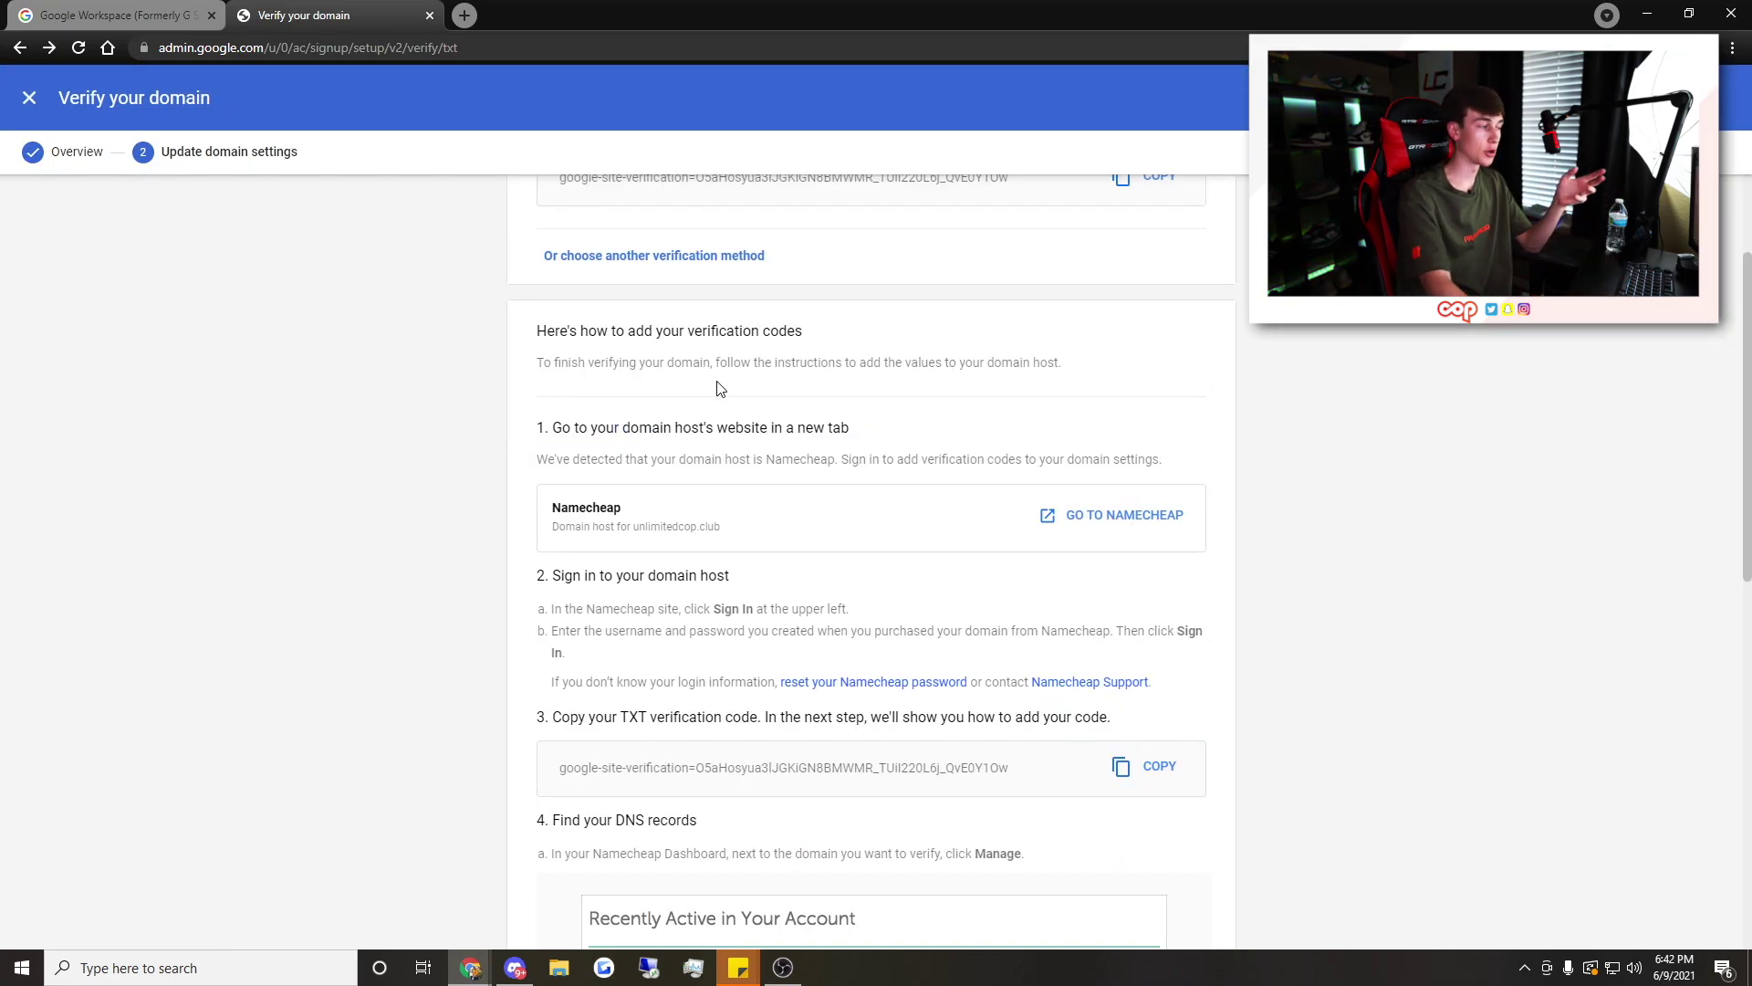
scroll(776, 441, down, 1)
scroll(780, 443, up, 1)
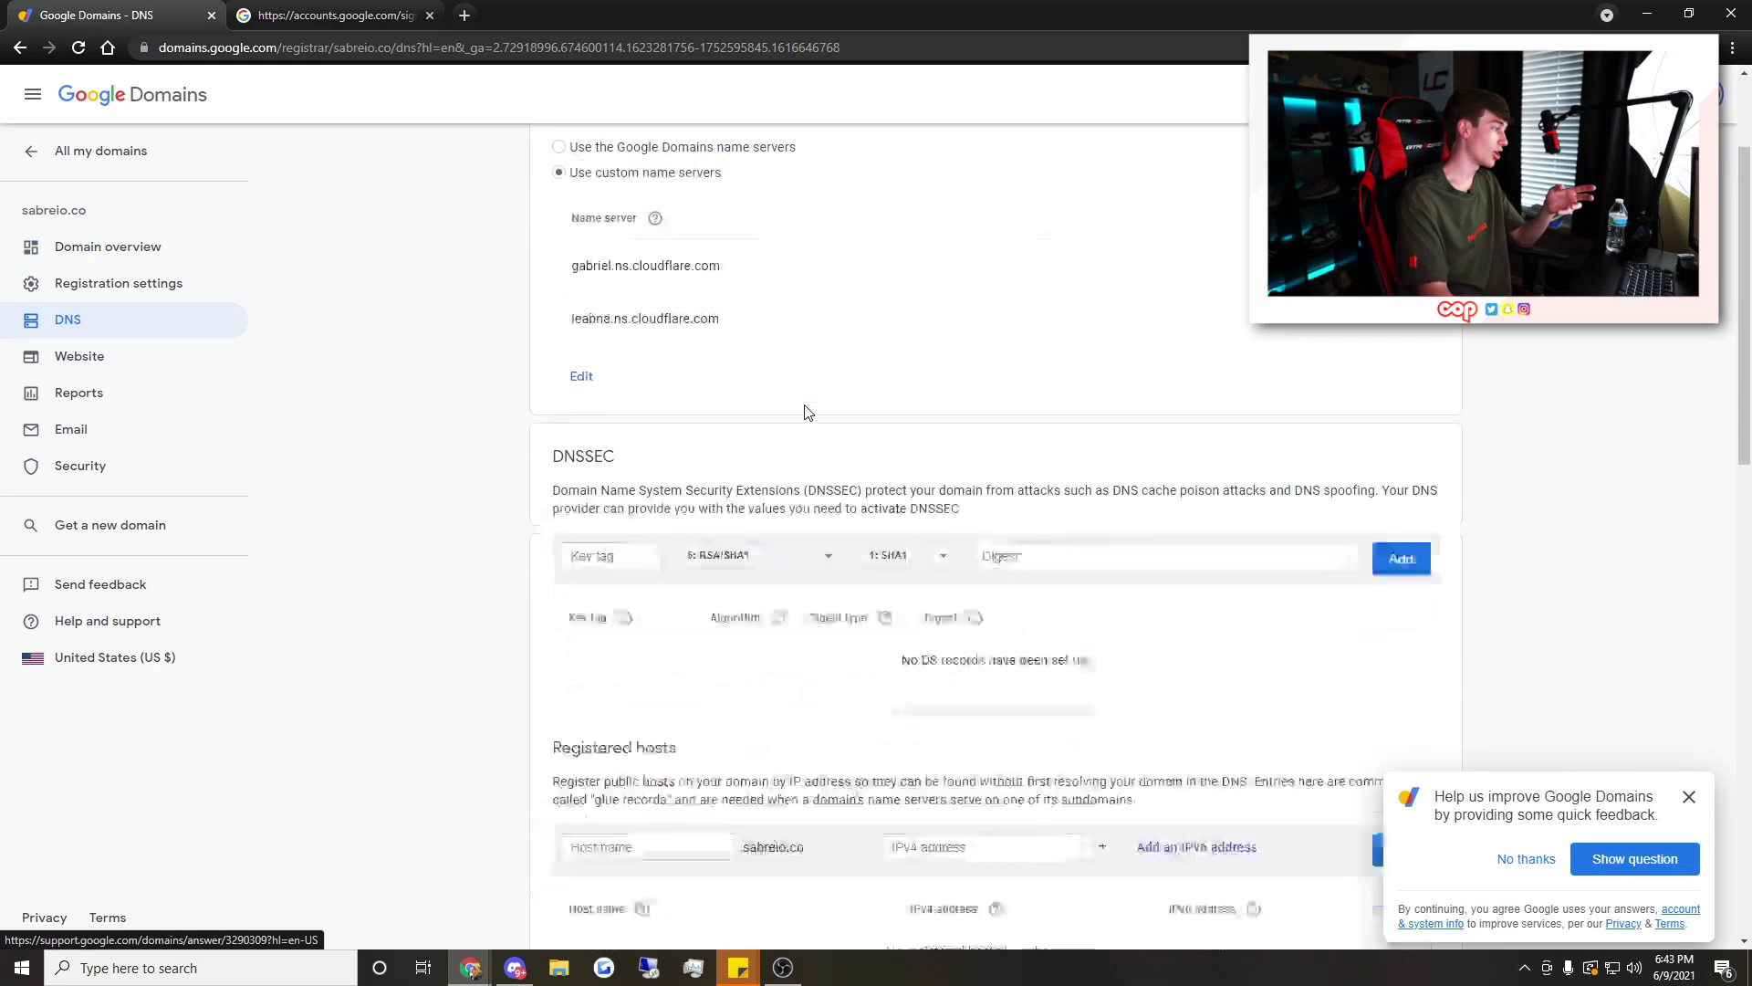
Fill in a custom TXT record with the pasted verification string and a 1m TTL
scroll(807, 412, down, 15)
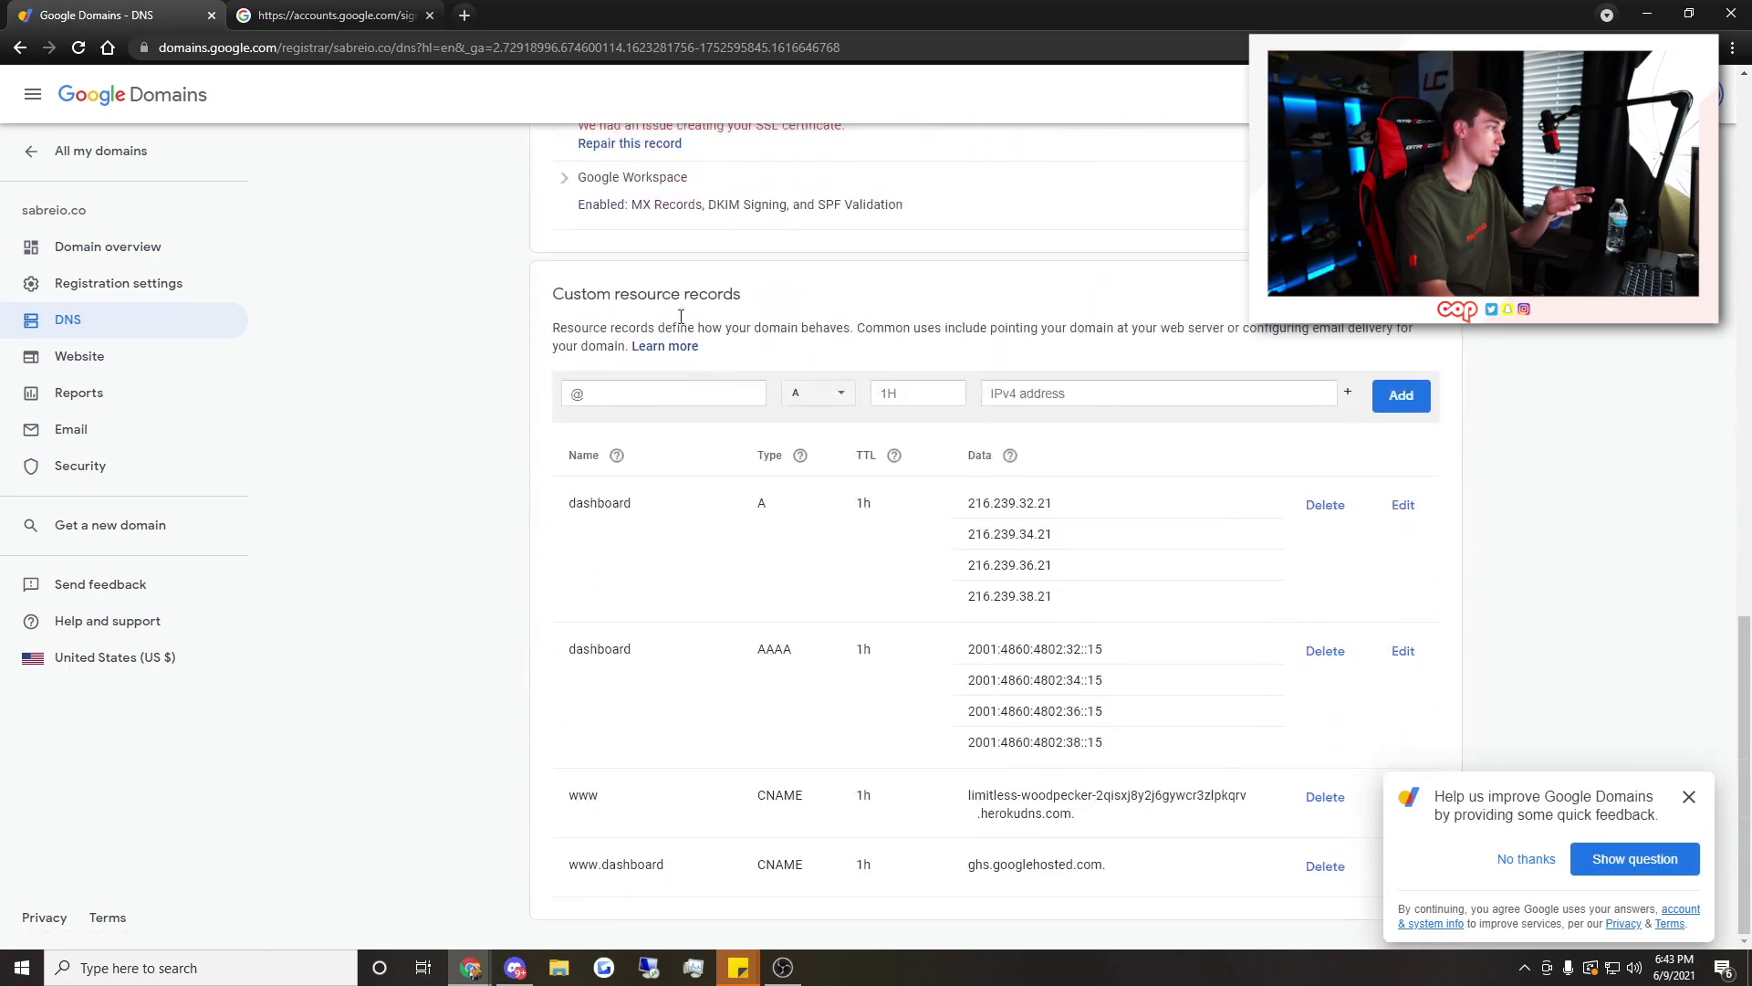
click(818, 392)
click(804, 642)
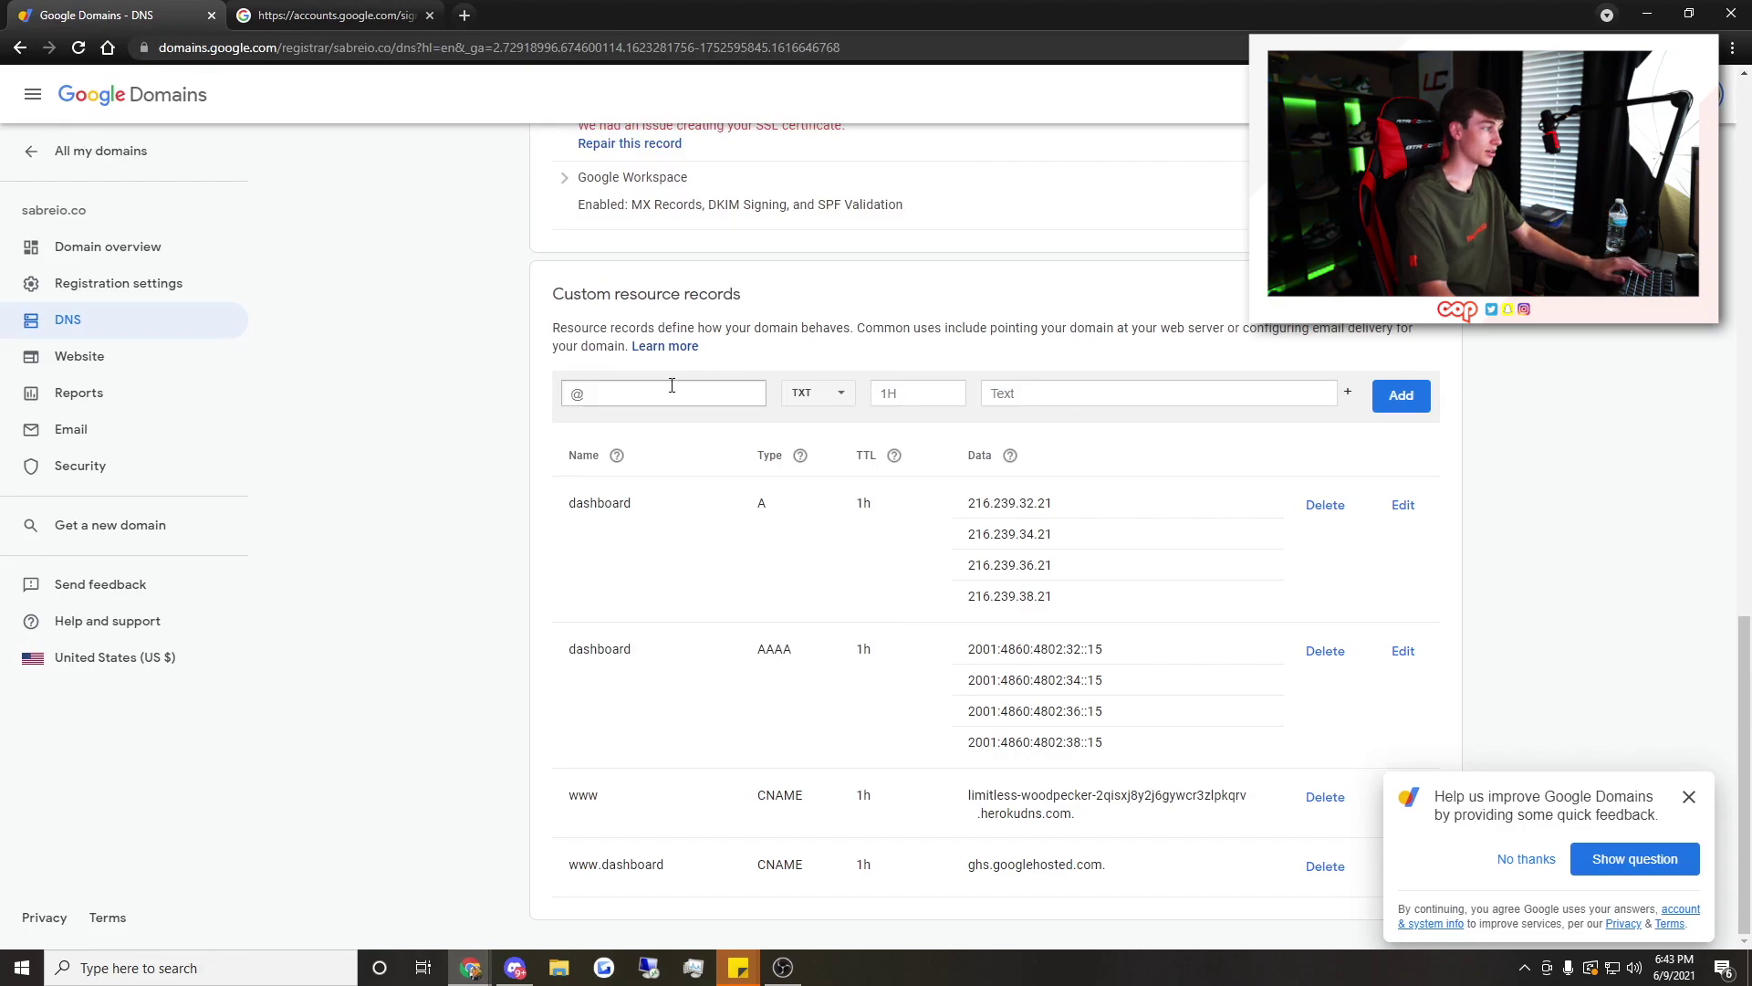
click(1096, 393)
key(ctrl+v)
click(924, 389)
text(1m)
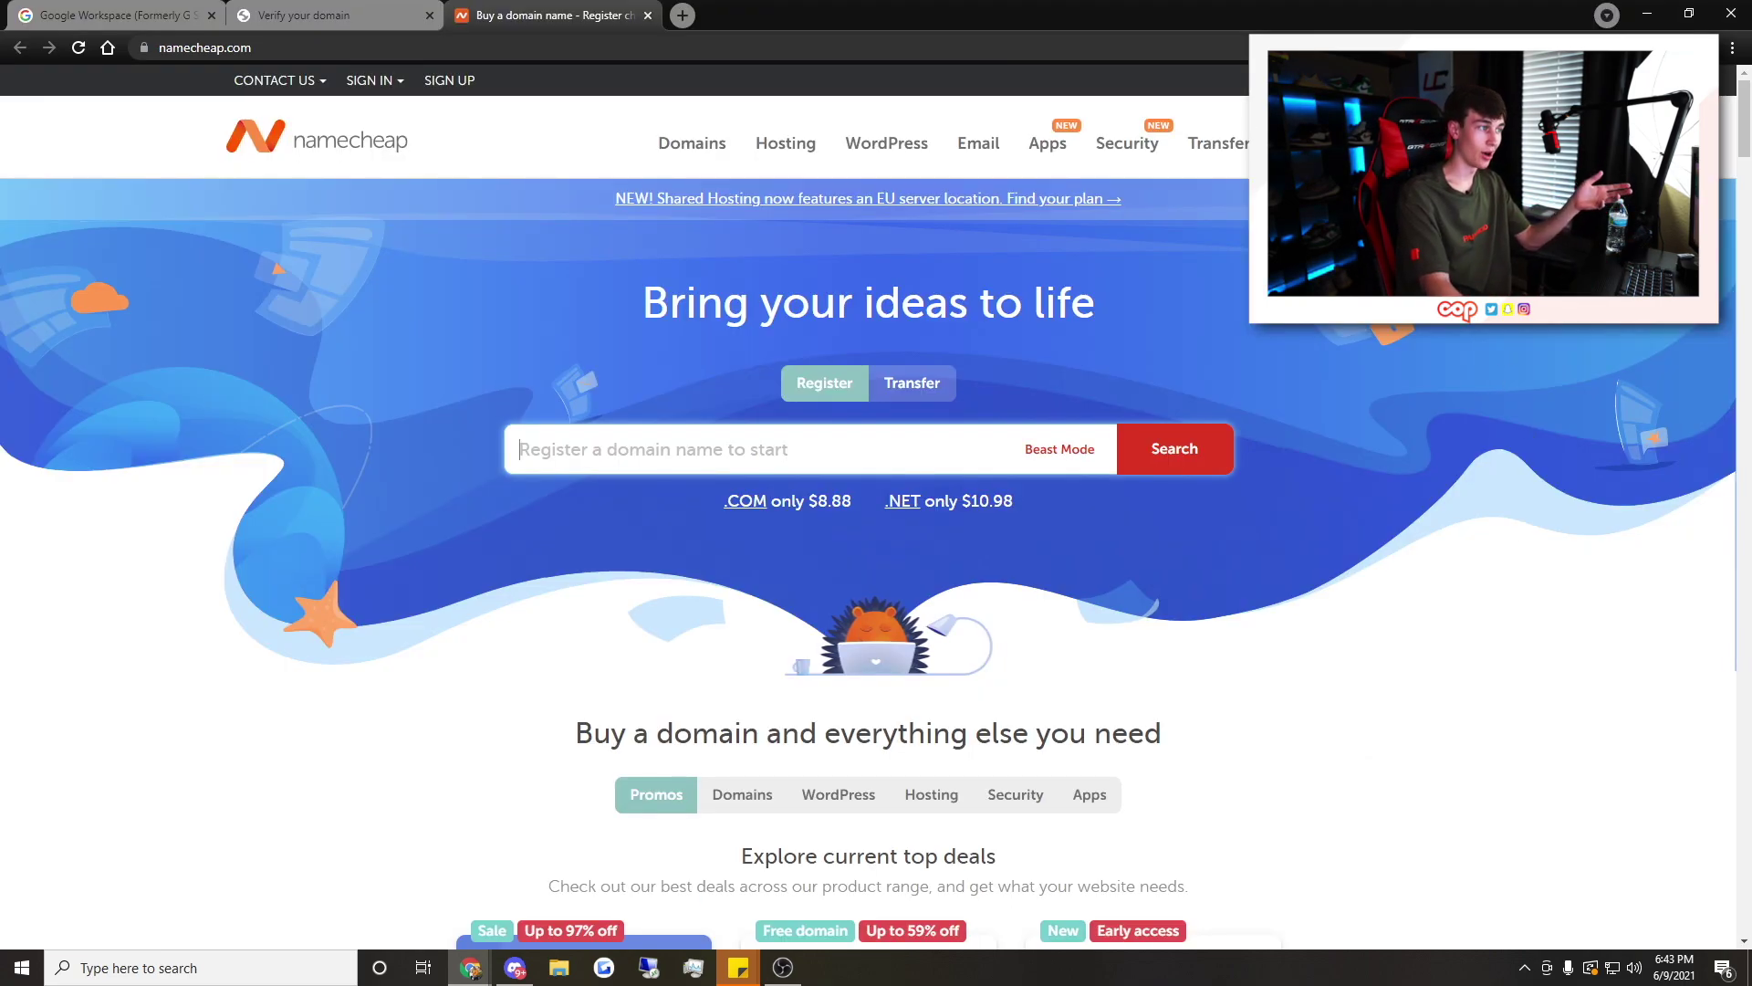
Sign in to Namecheap and reach unlimitedcop.club's Advanced DNS records
mouse_move(1451, 81)
click(1438, 296)
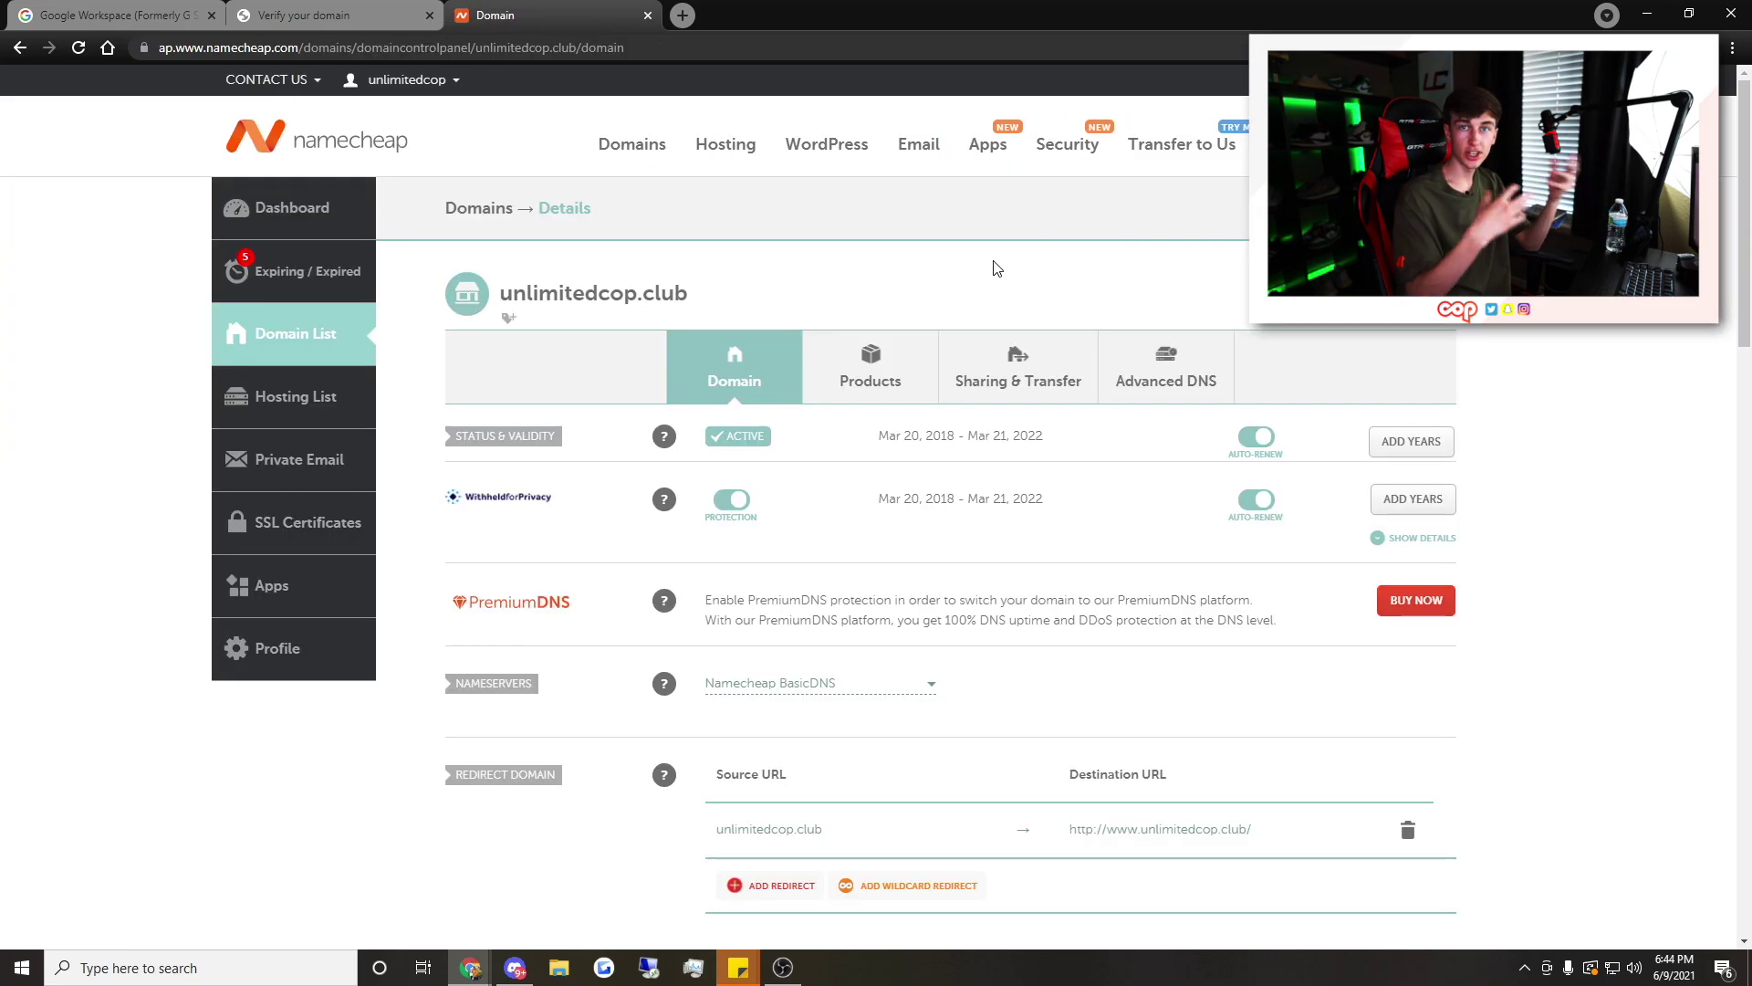
scroll(868, 434, down, 5)
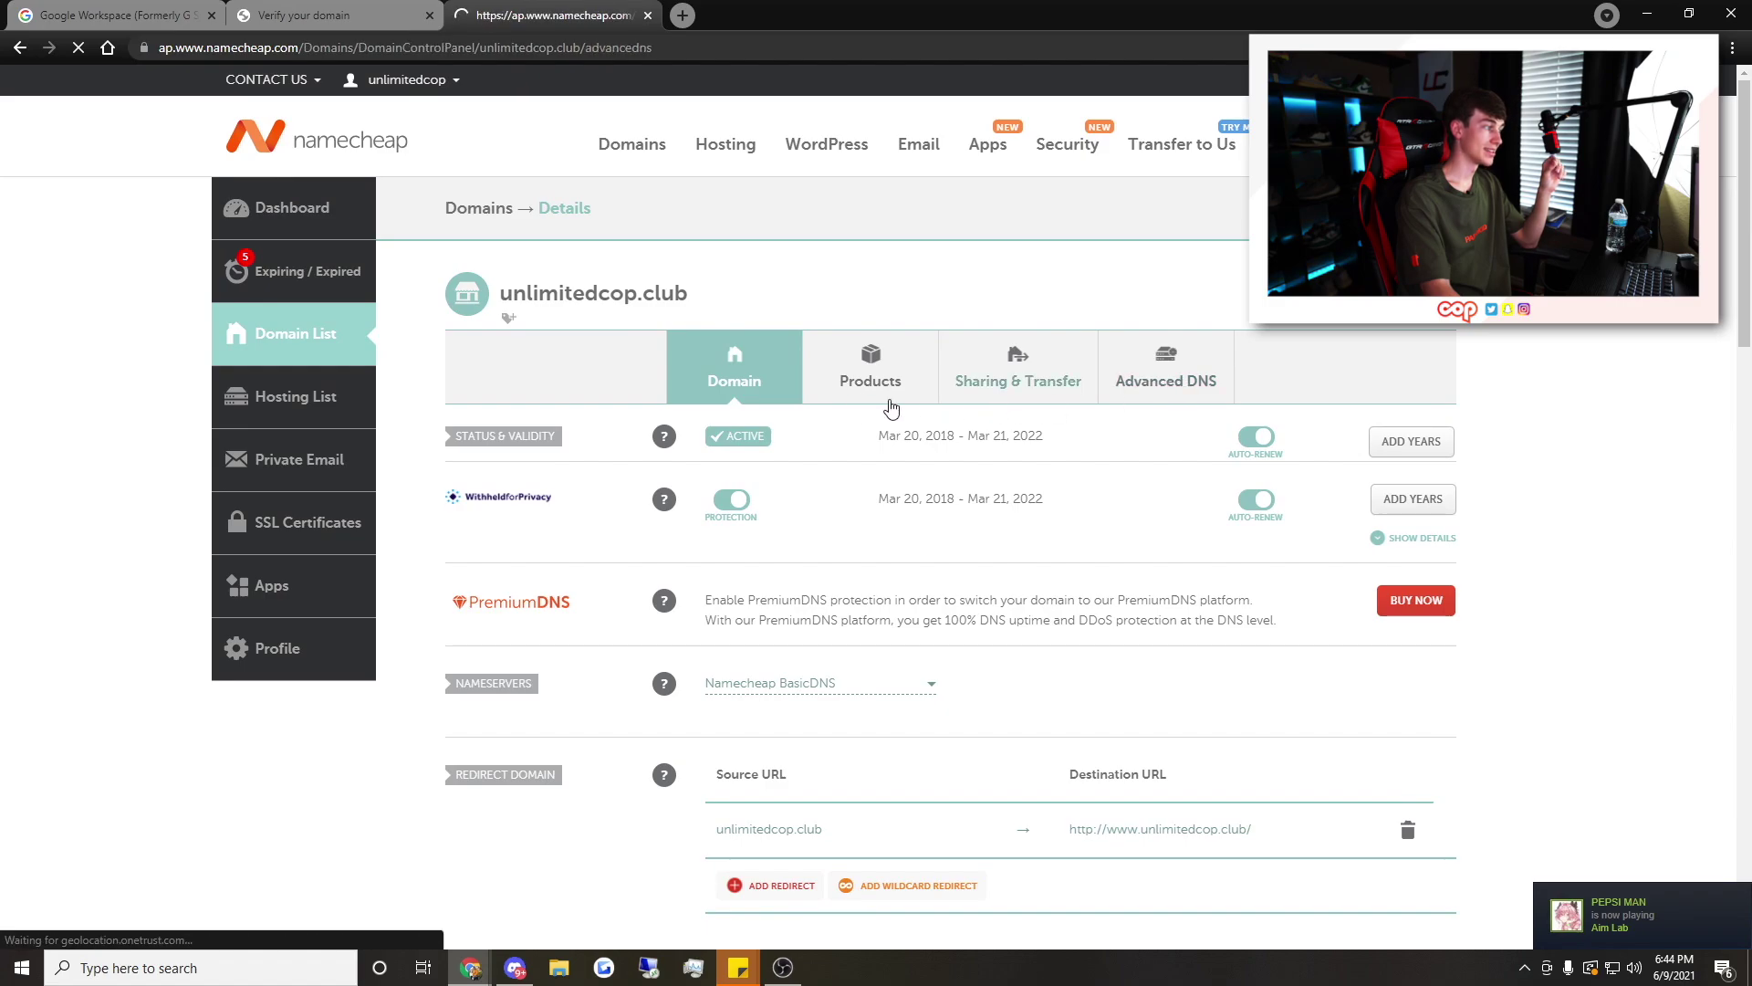
scroll(868, 378, down, 1)
Add and save a TXT Record with host @ and the pasted verification value
click(590, 360)
scroll(564, 433, down, 2)
click(532, 477)
click(917, 356)
text(google-site-verification=O5aHosyua3lJGKiGN8BMWMR_TUil220L6j_QvE0Y1Ow)
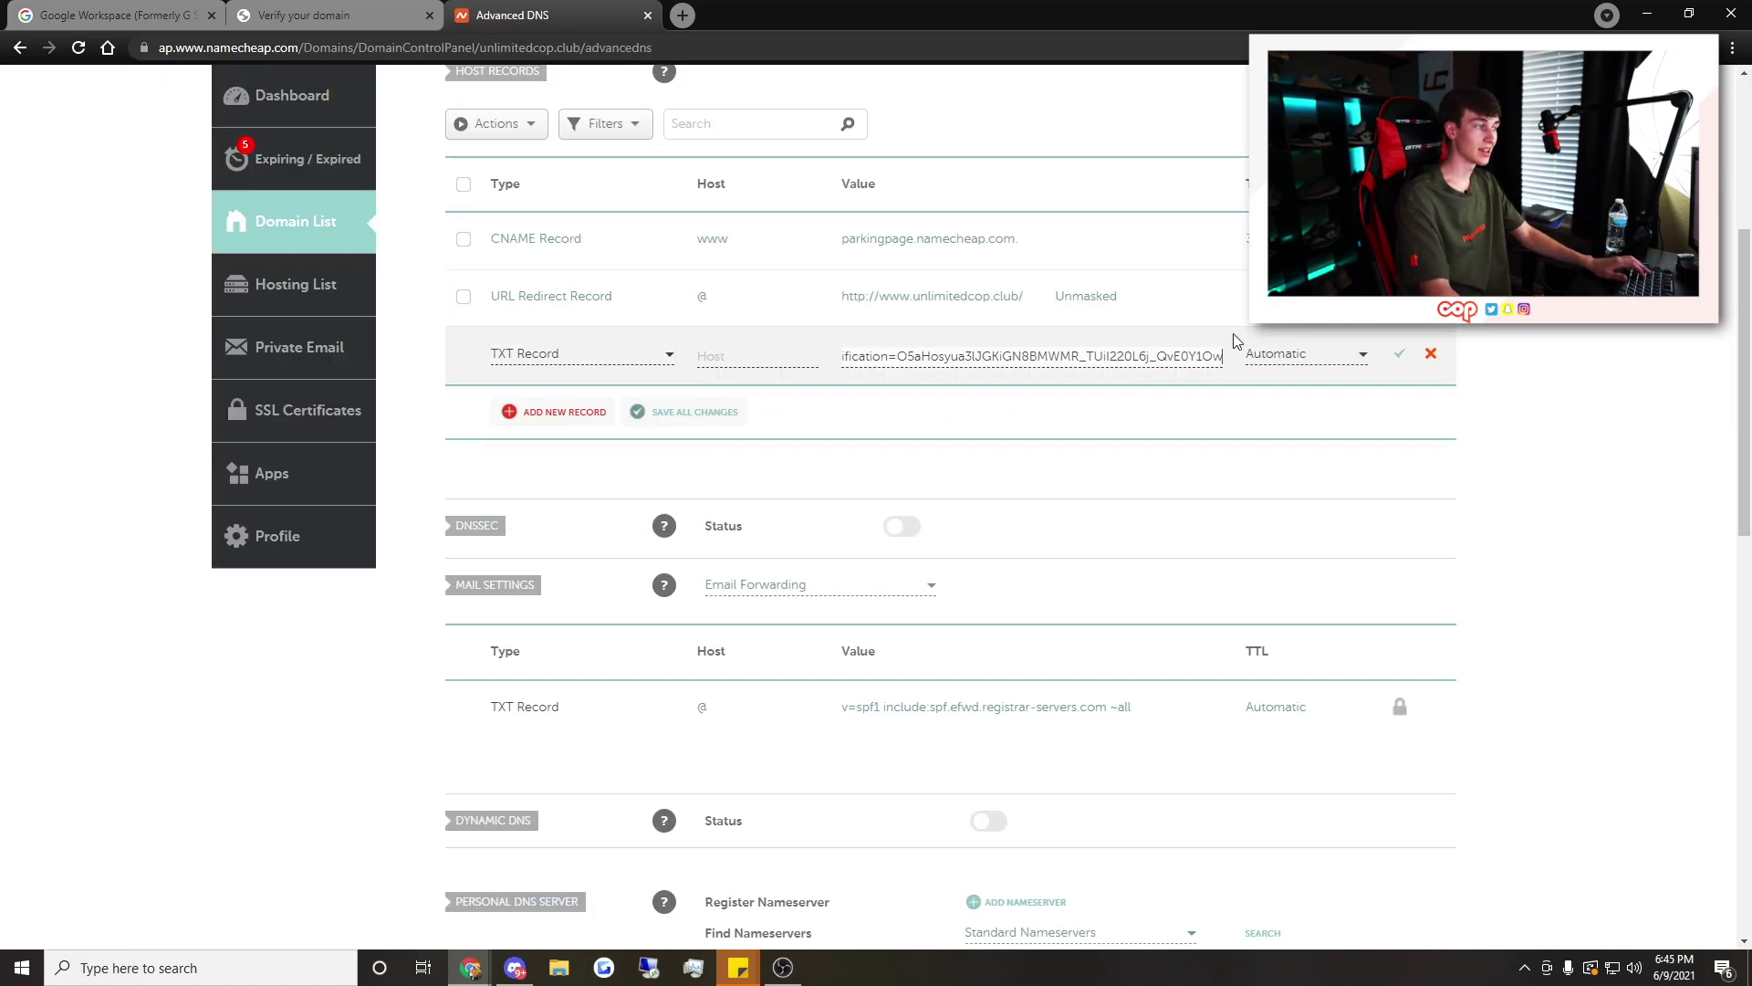
click(758, 356)
text(@)
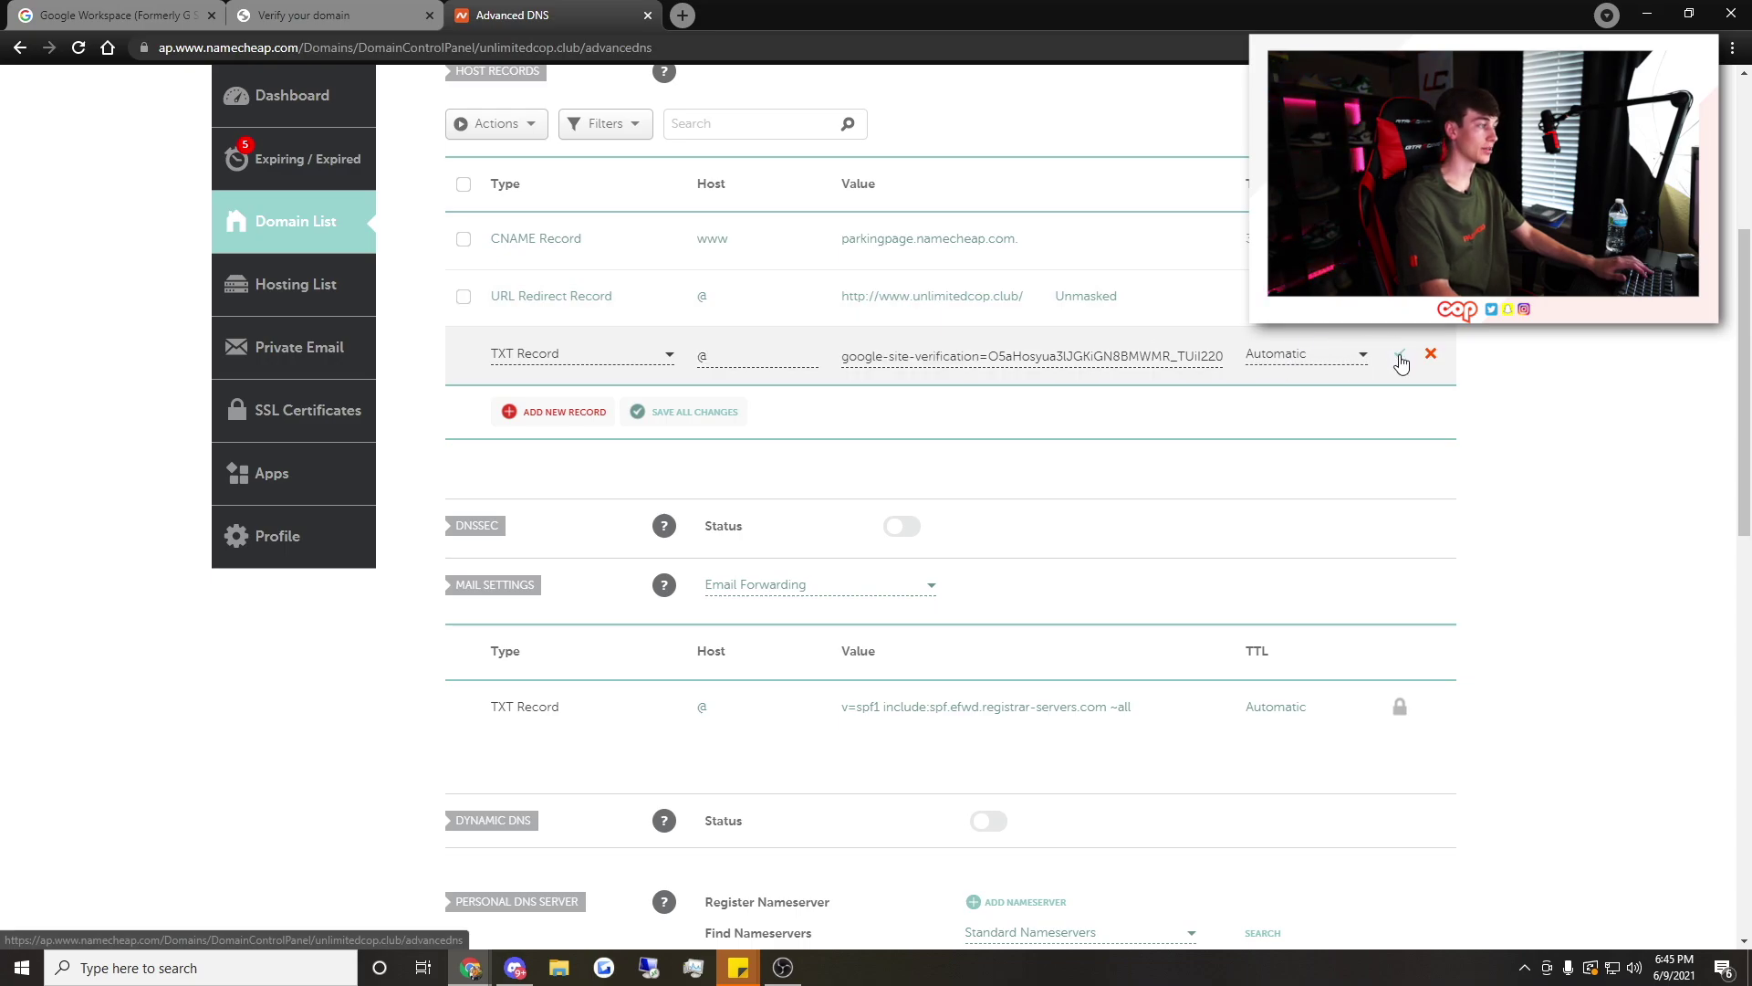
click(1399, 354)
key(ctrl+shift+Tab)
scroll(780, 584, up, 4)
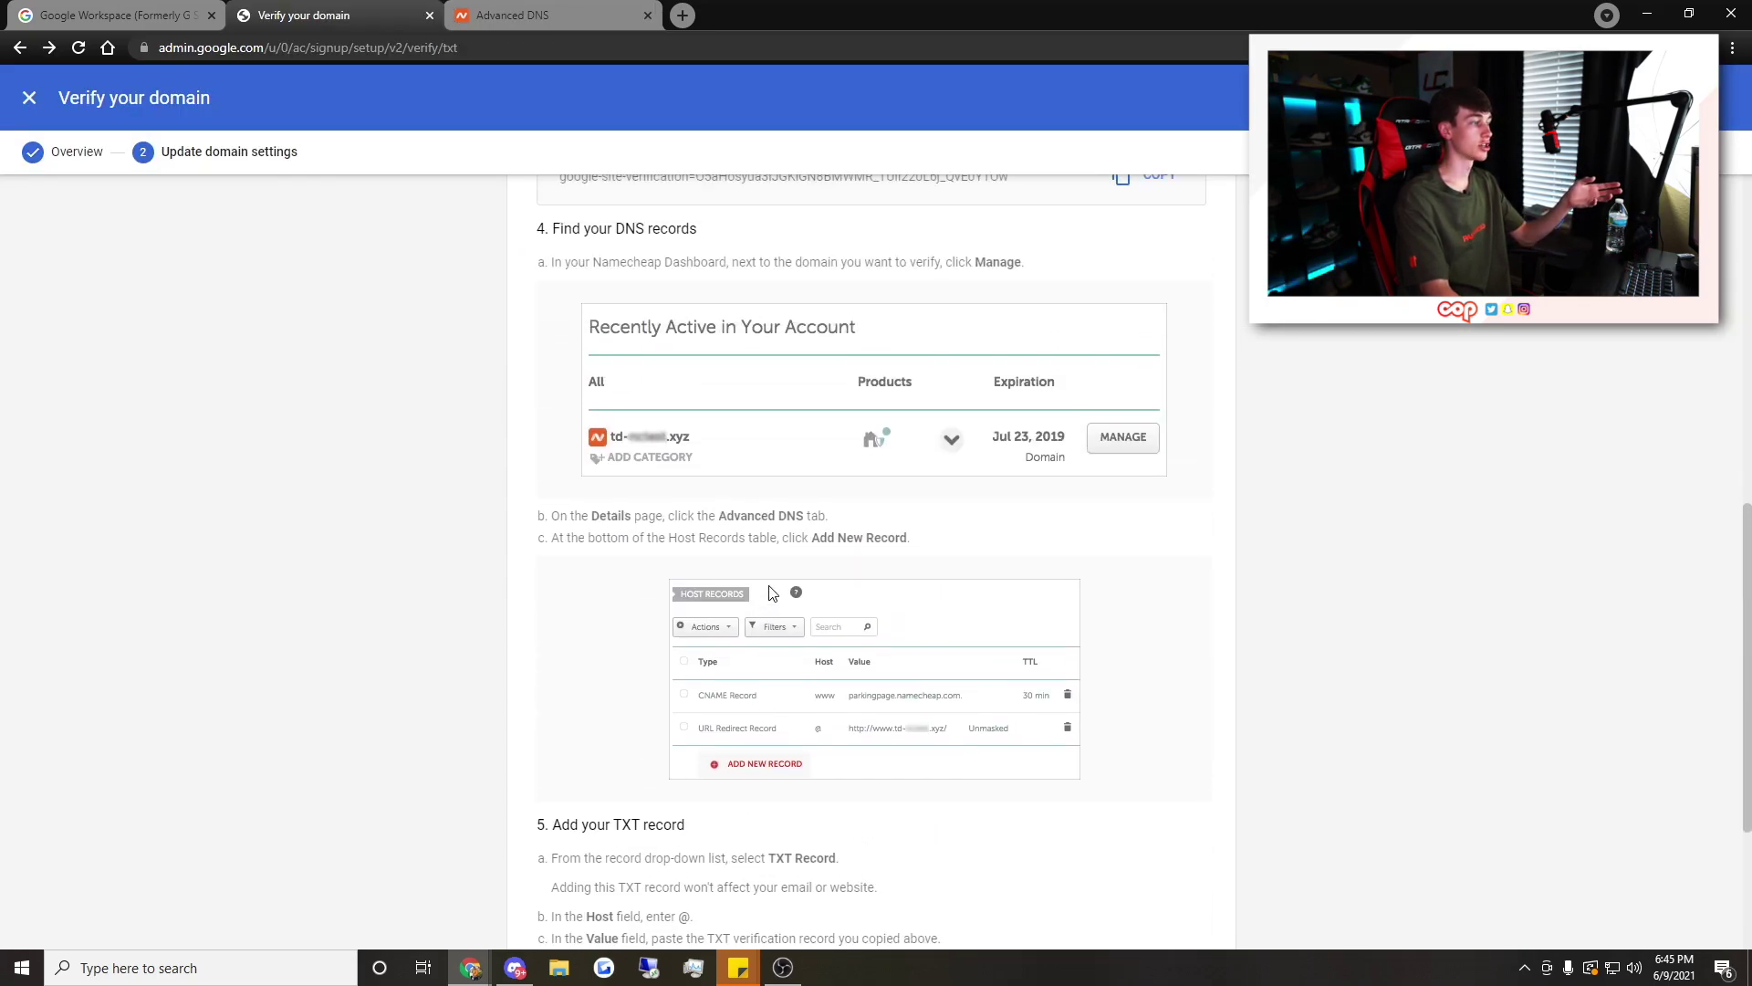
Verify the domain and begin Gmail activation for unlimitedcop.club, up to the routing step
scroll(781, 585, down, 4)
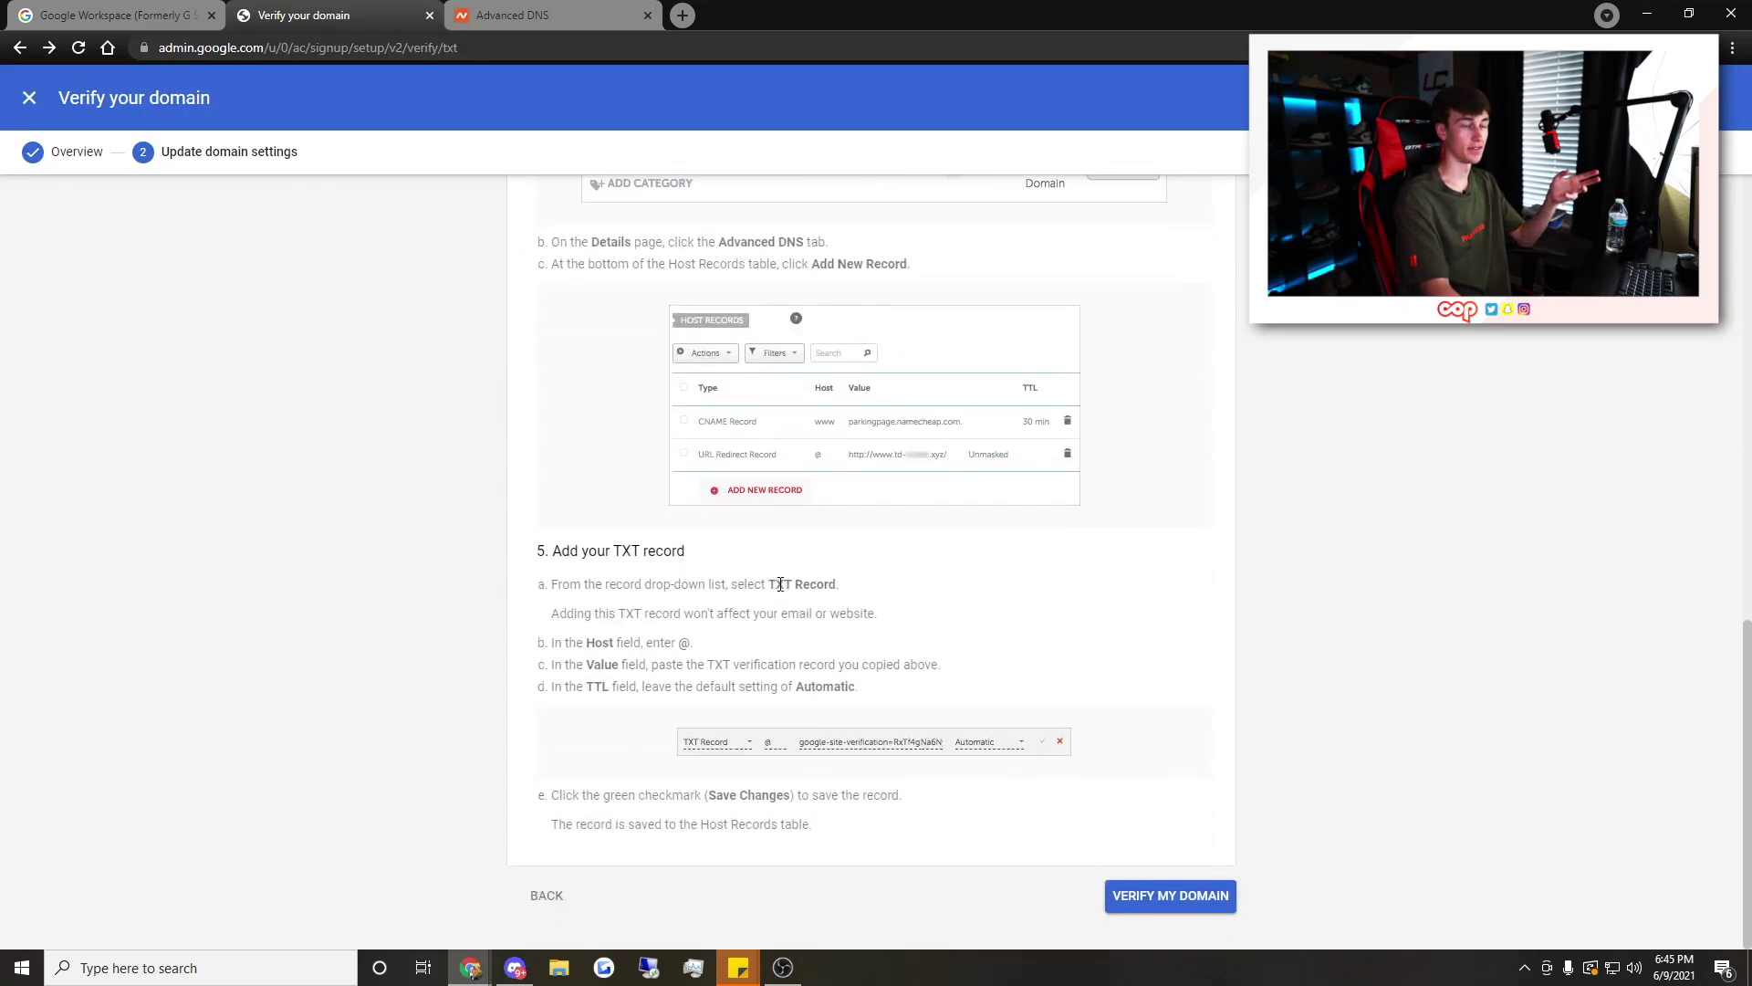
click(1155, 899)
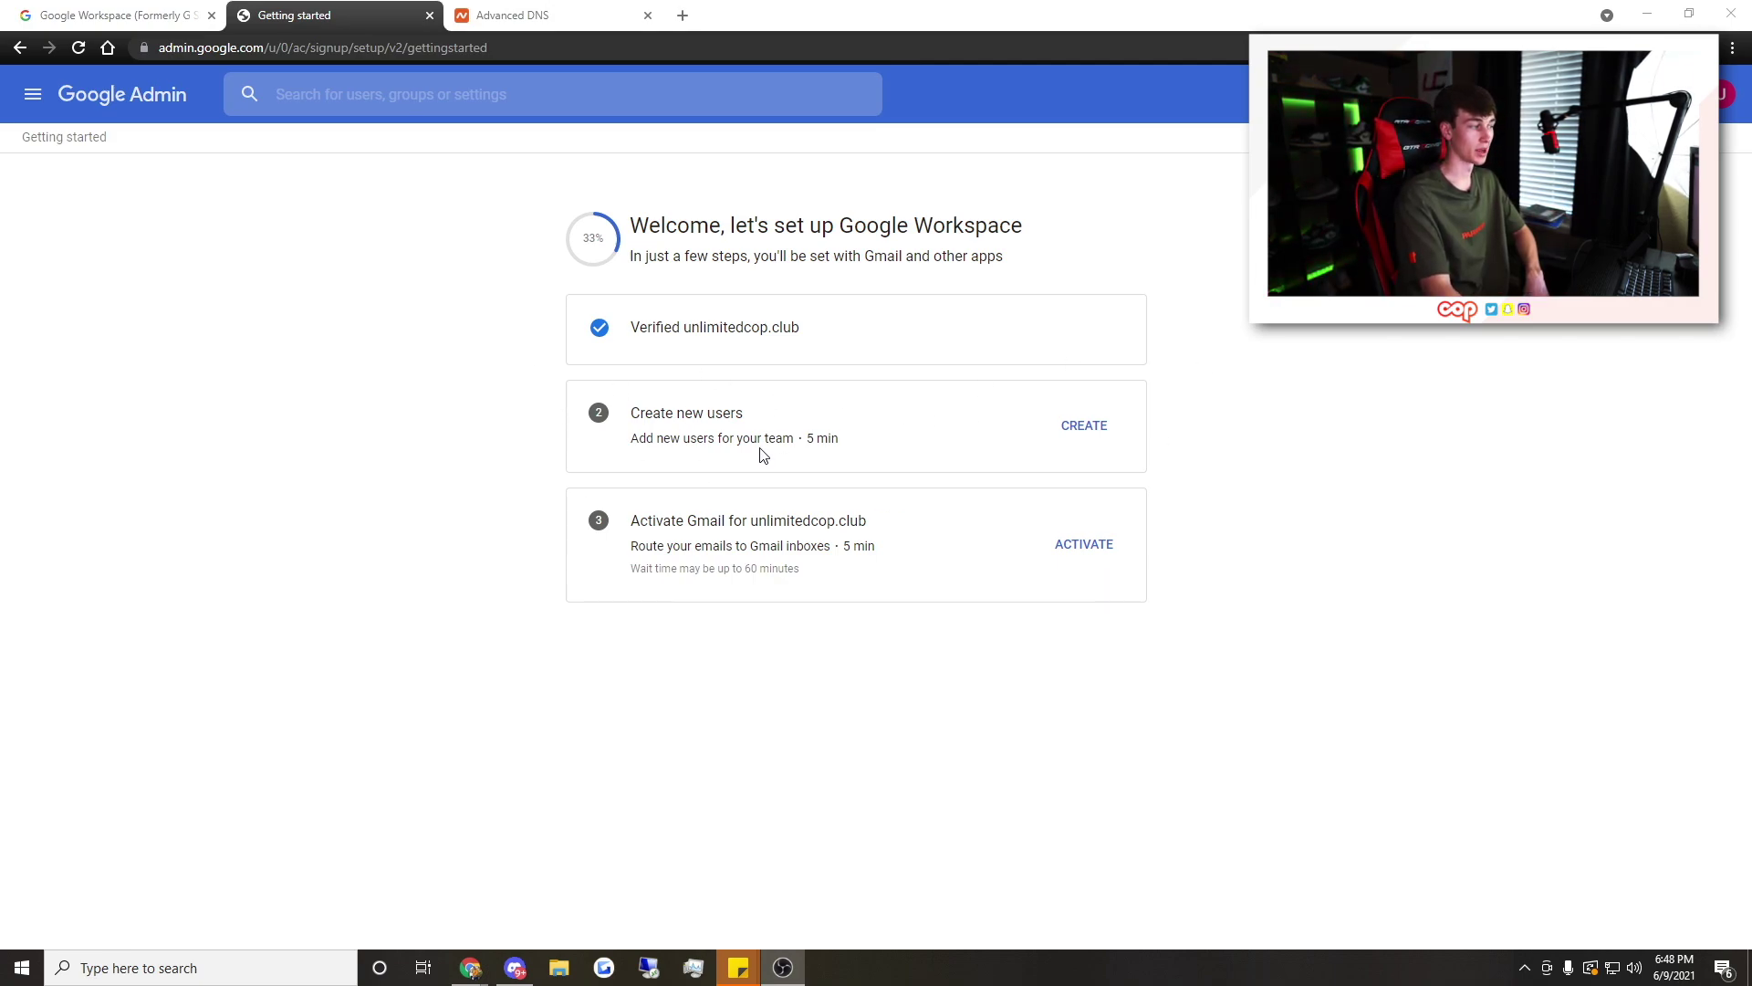
click(1086, 545)
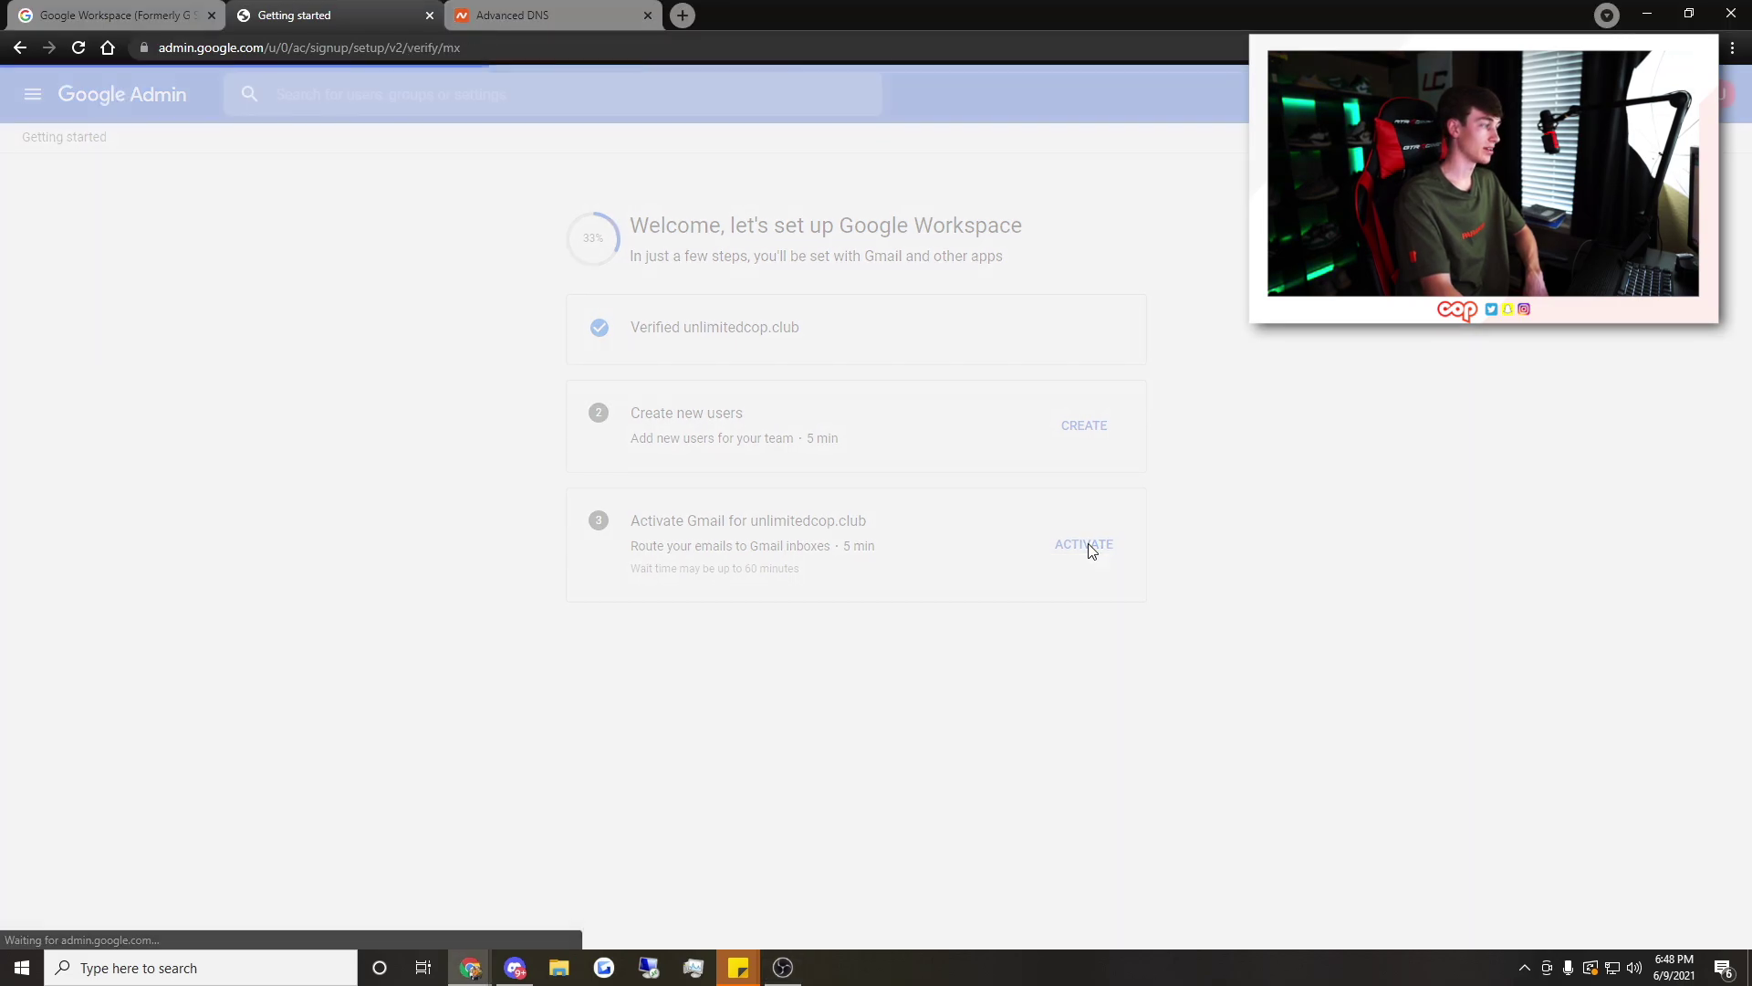
click(1180, 643)
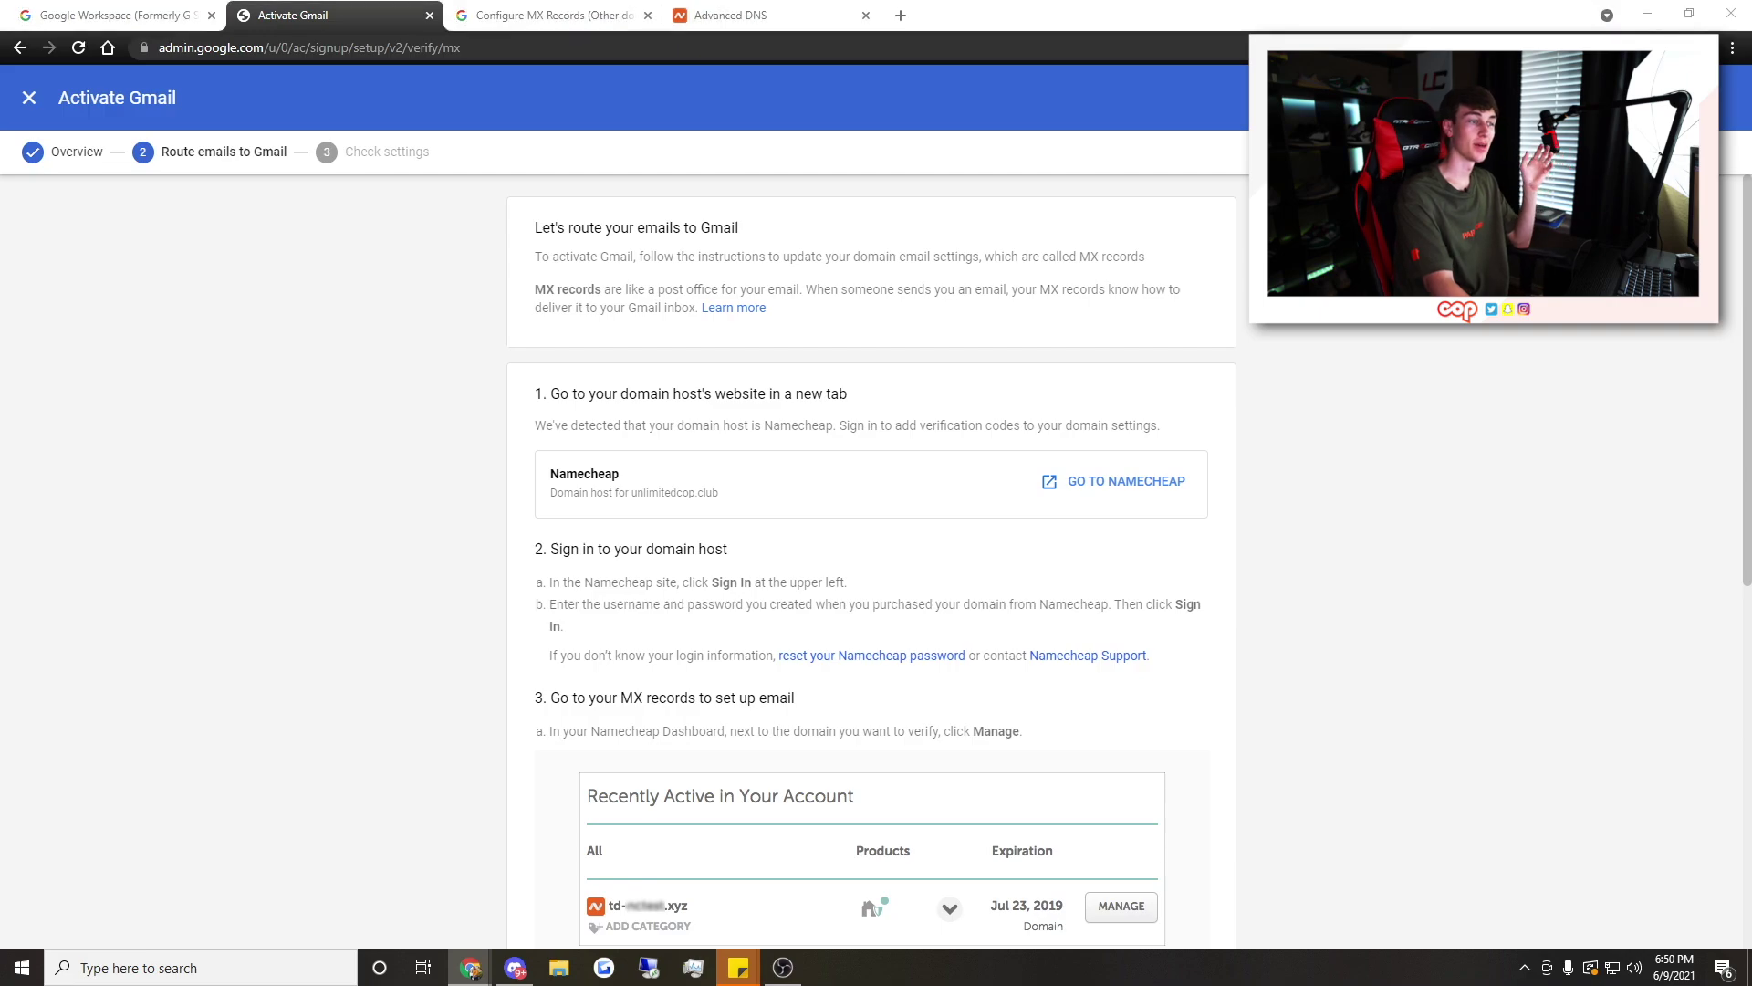
Review the MX-record instructions and help article, then return to Namecheap's DNS settings
scroll(539, 427, down, 1)
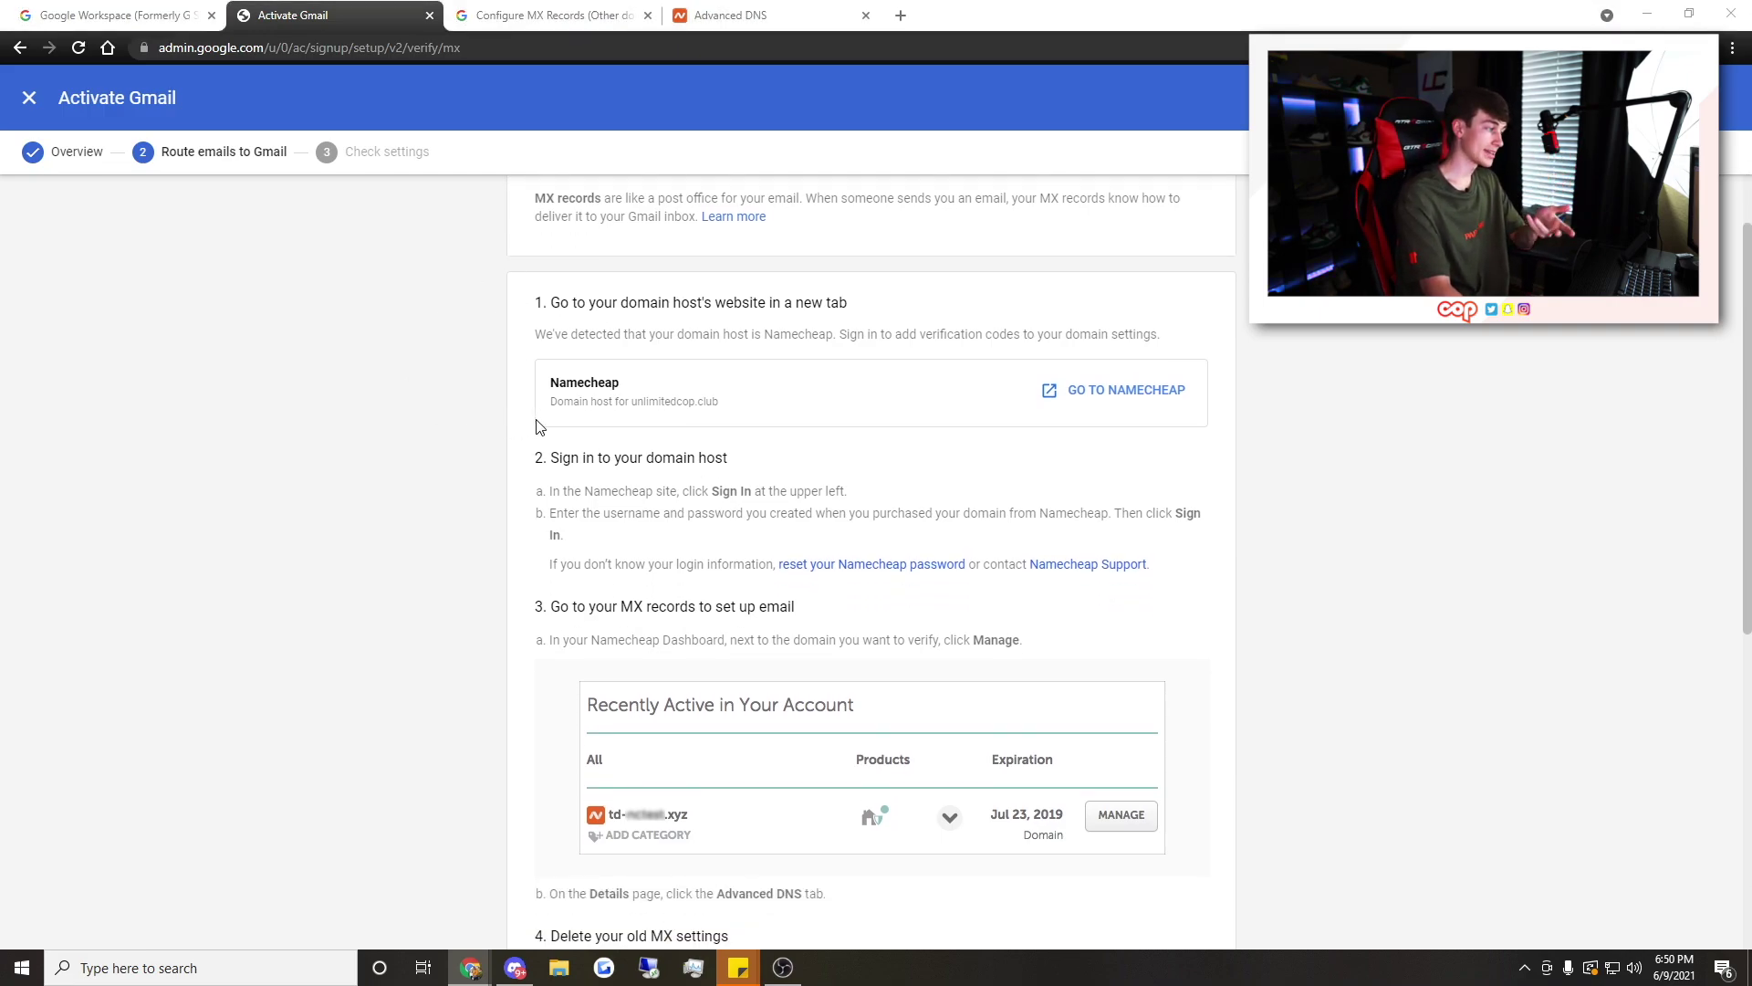
scroll(693, 431, down, 2)
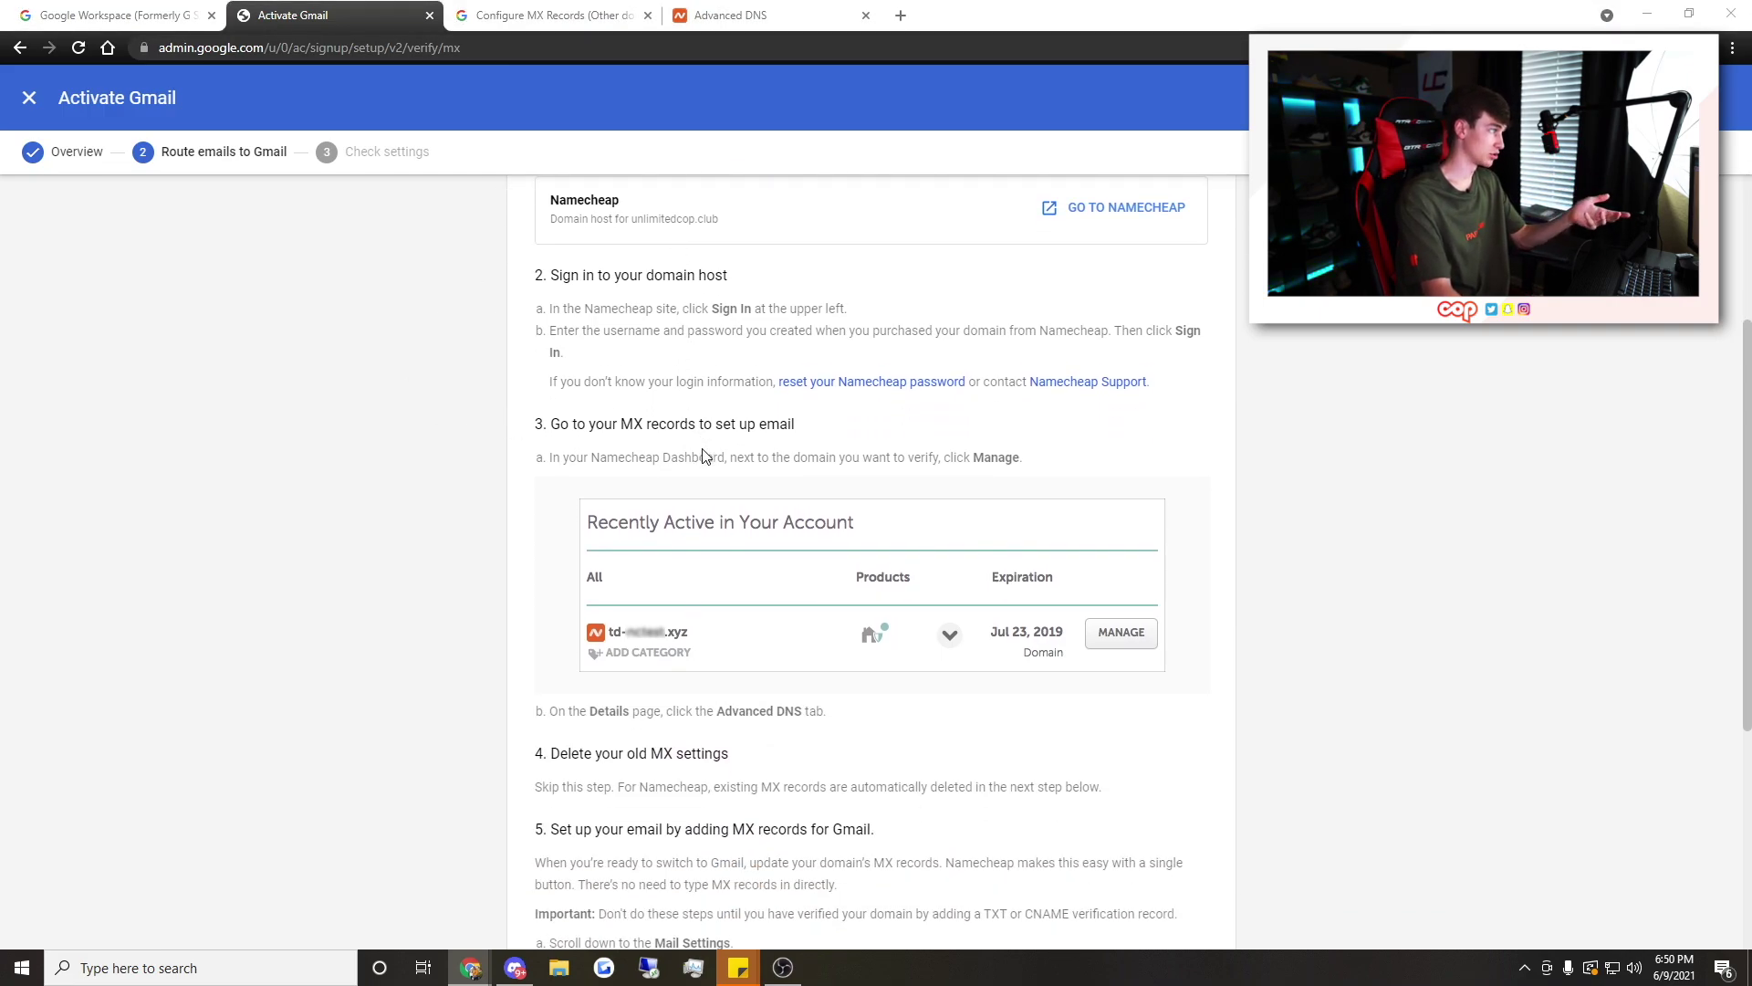
key(ctrl+Tab)
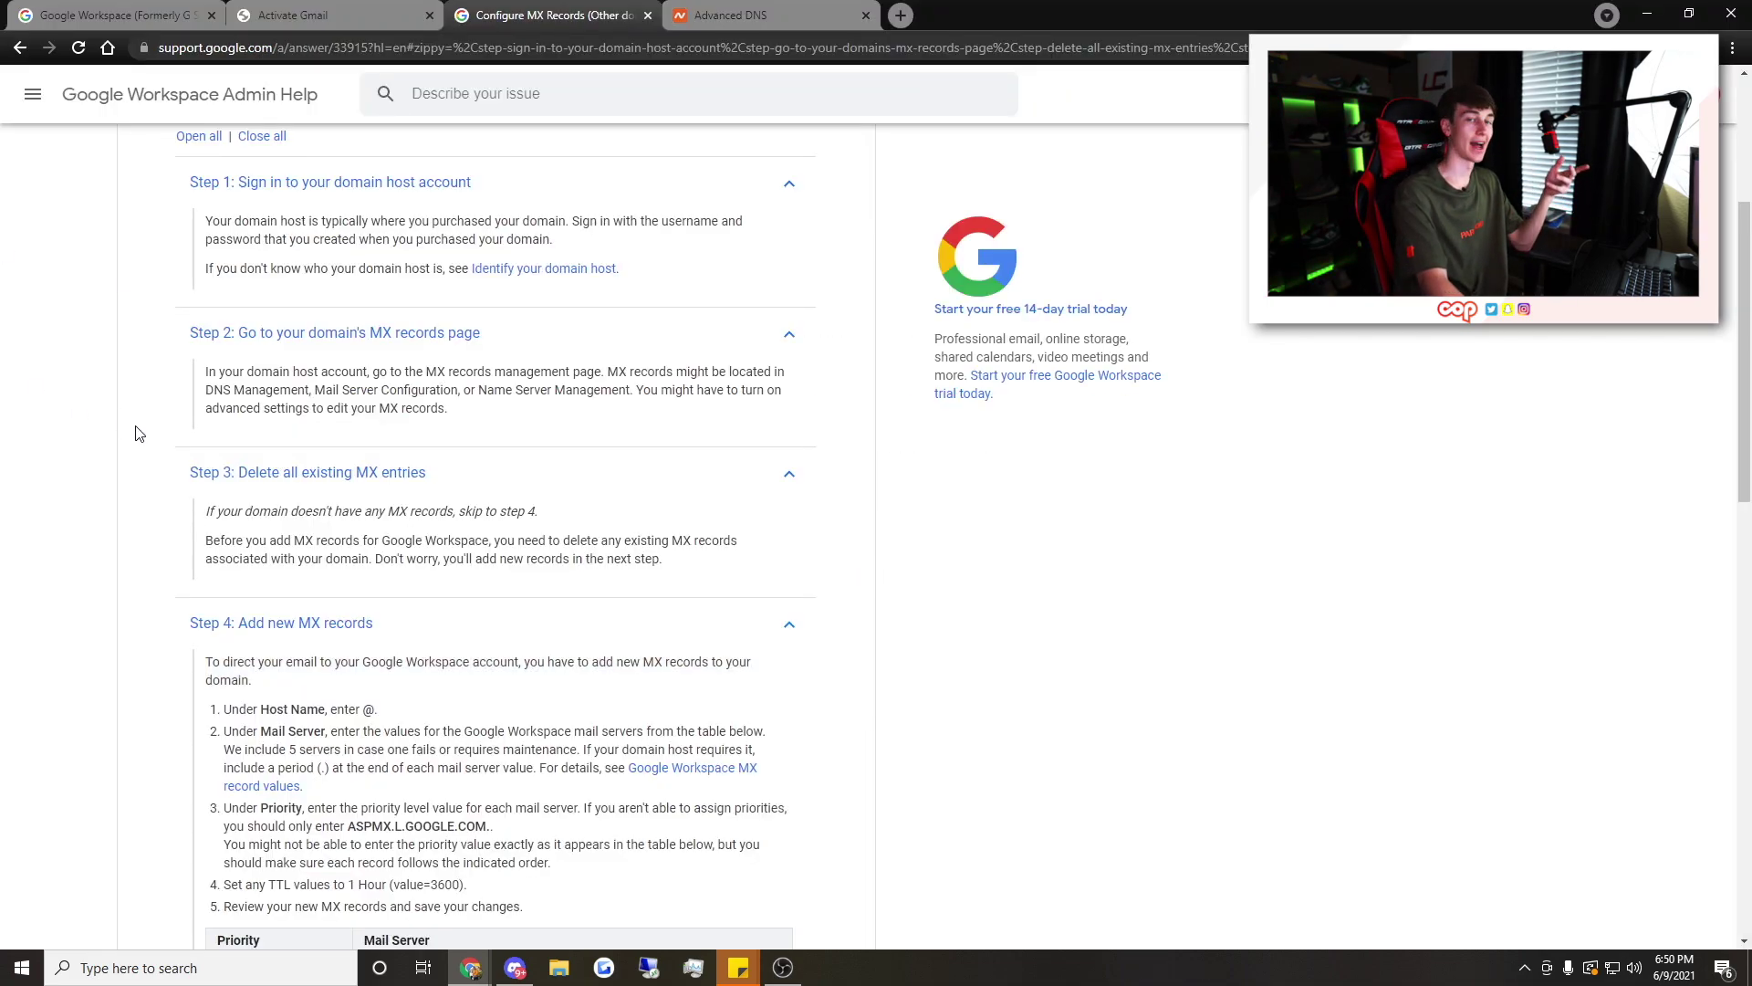
click(273, 15)
scroll(511, 466, down, 2)
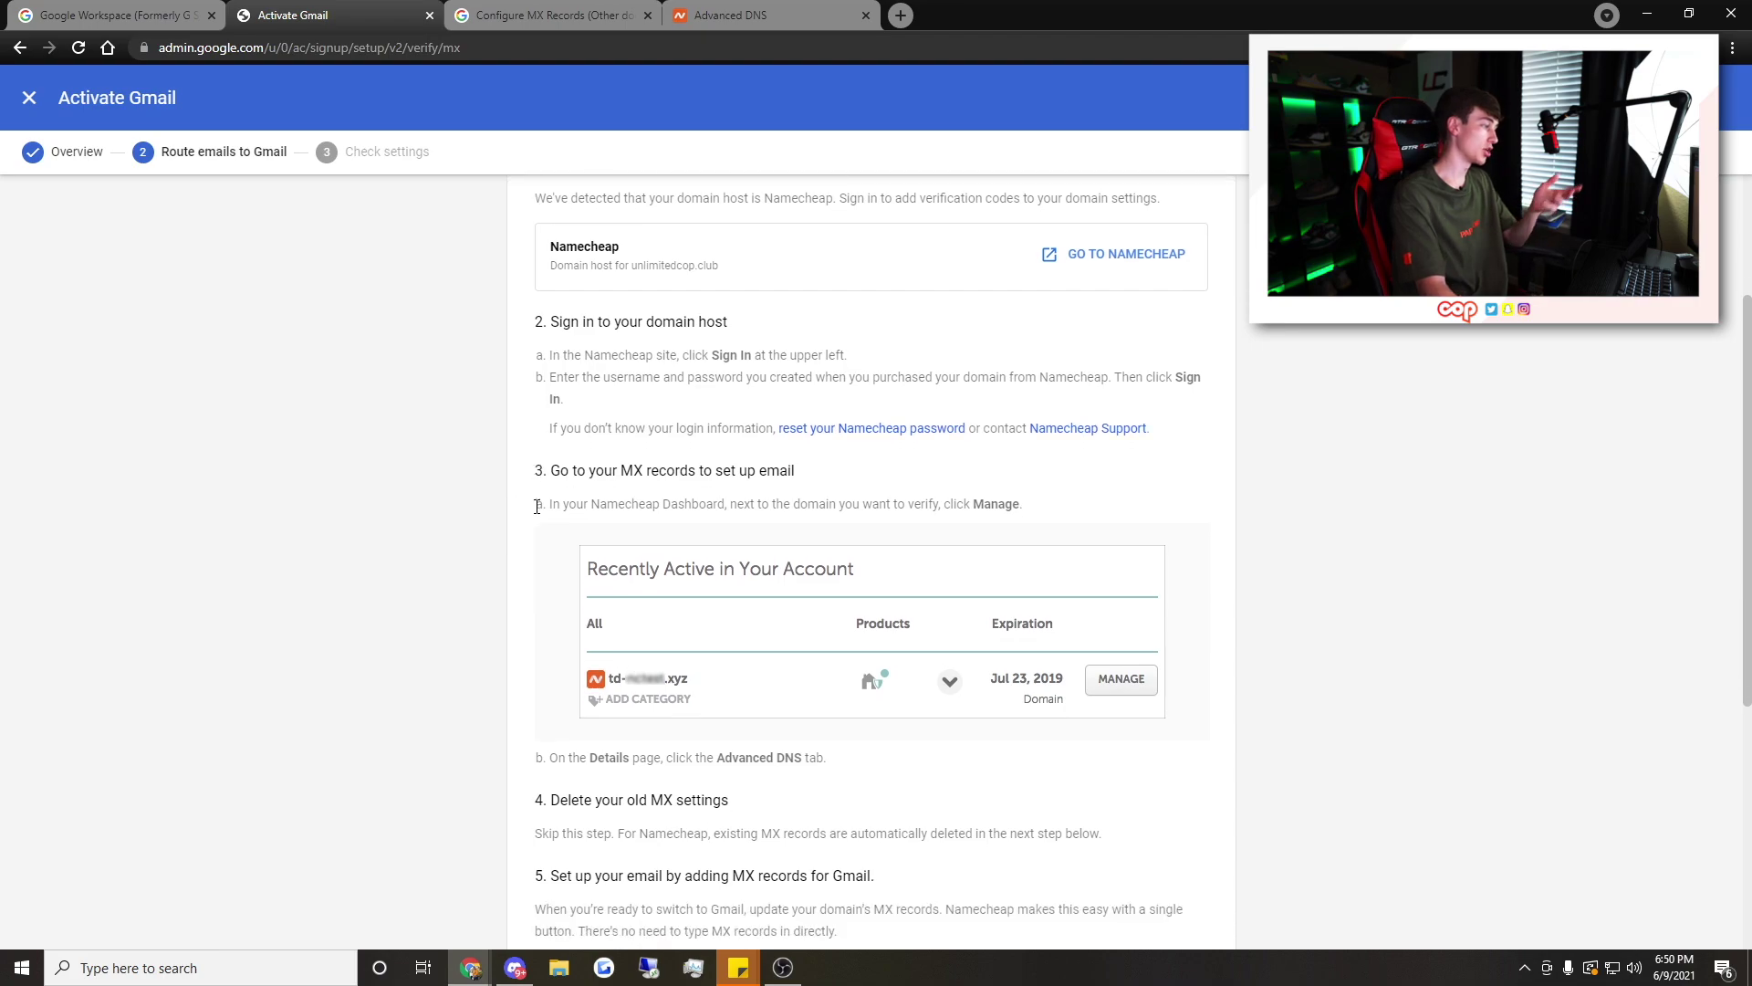
scroll(818, 399, down, 4)
scroll(821, 511, up, 3)
scroll(818, 577, up, 2)
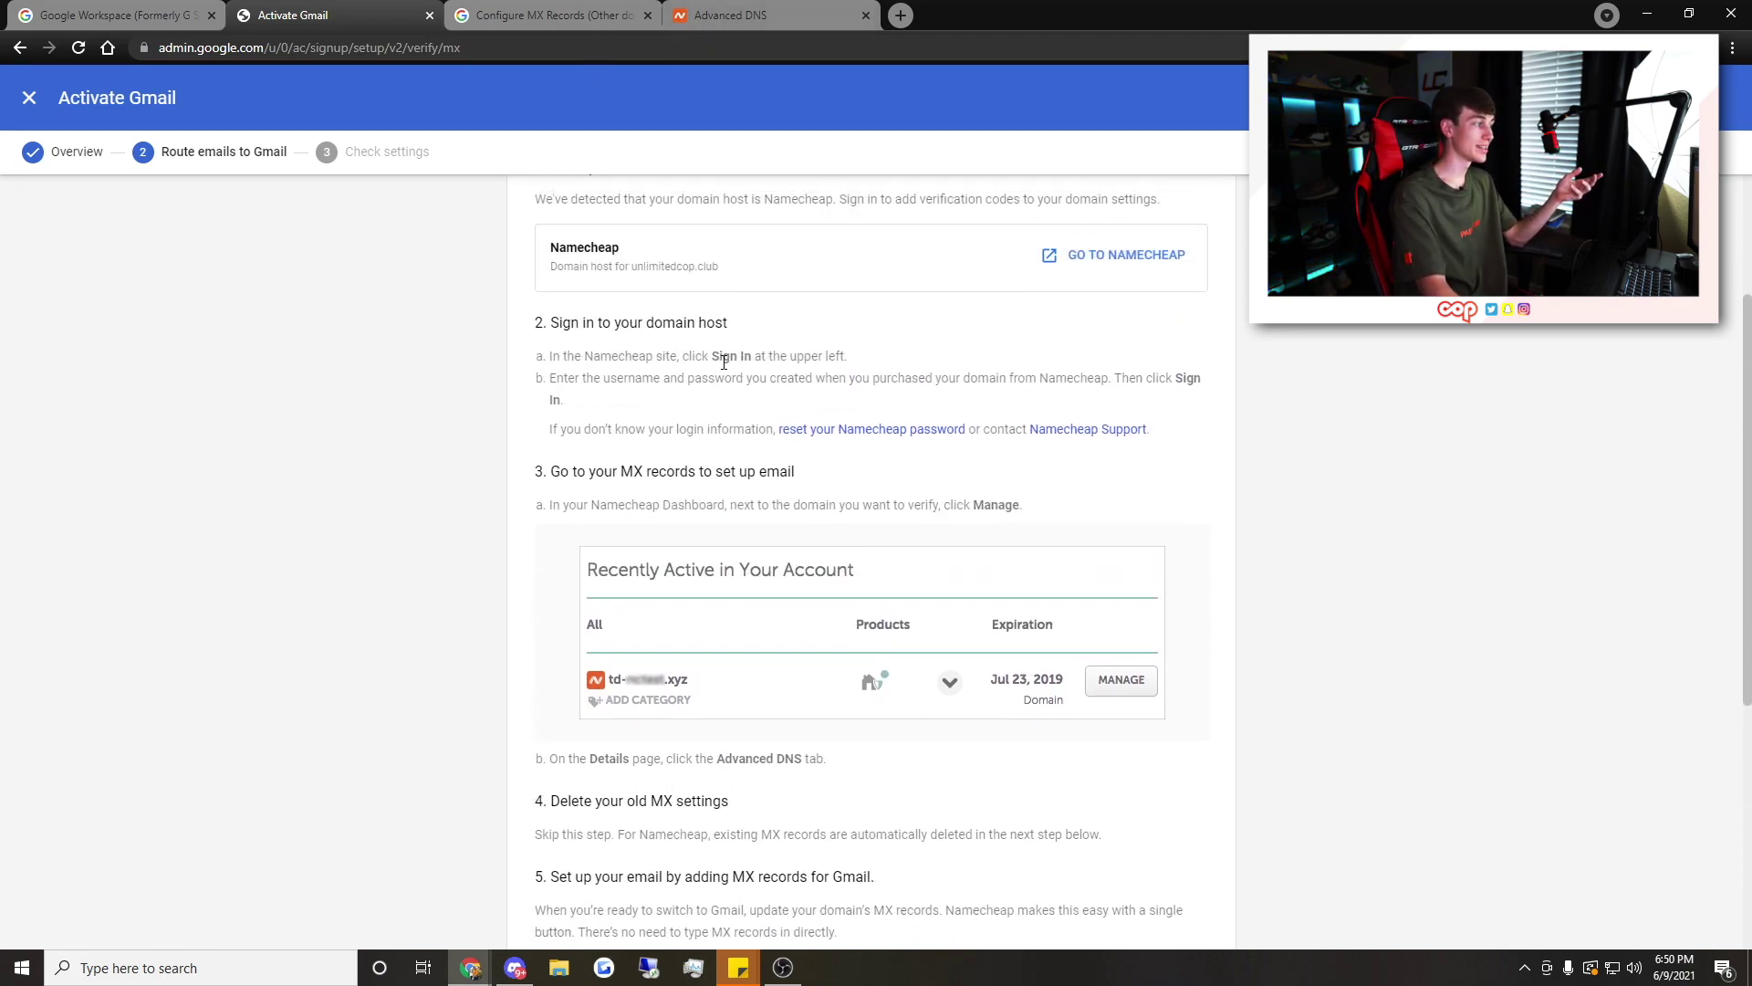
click(757, 14)
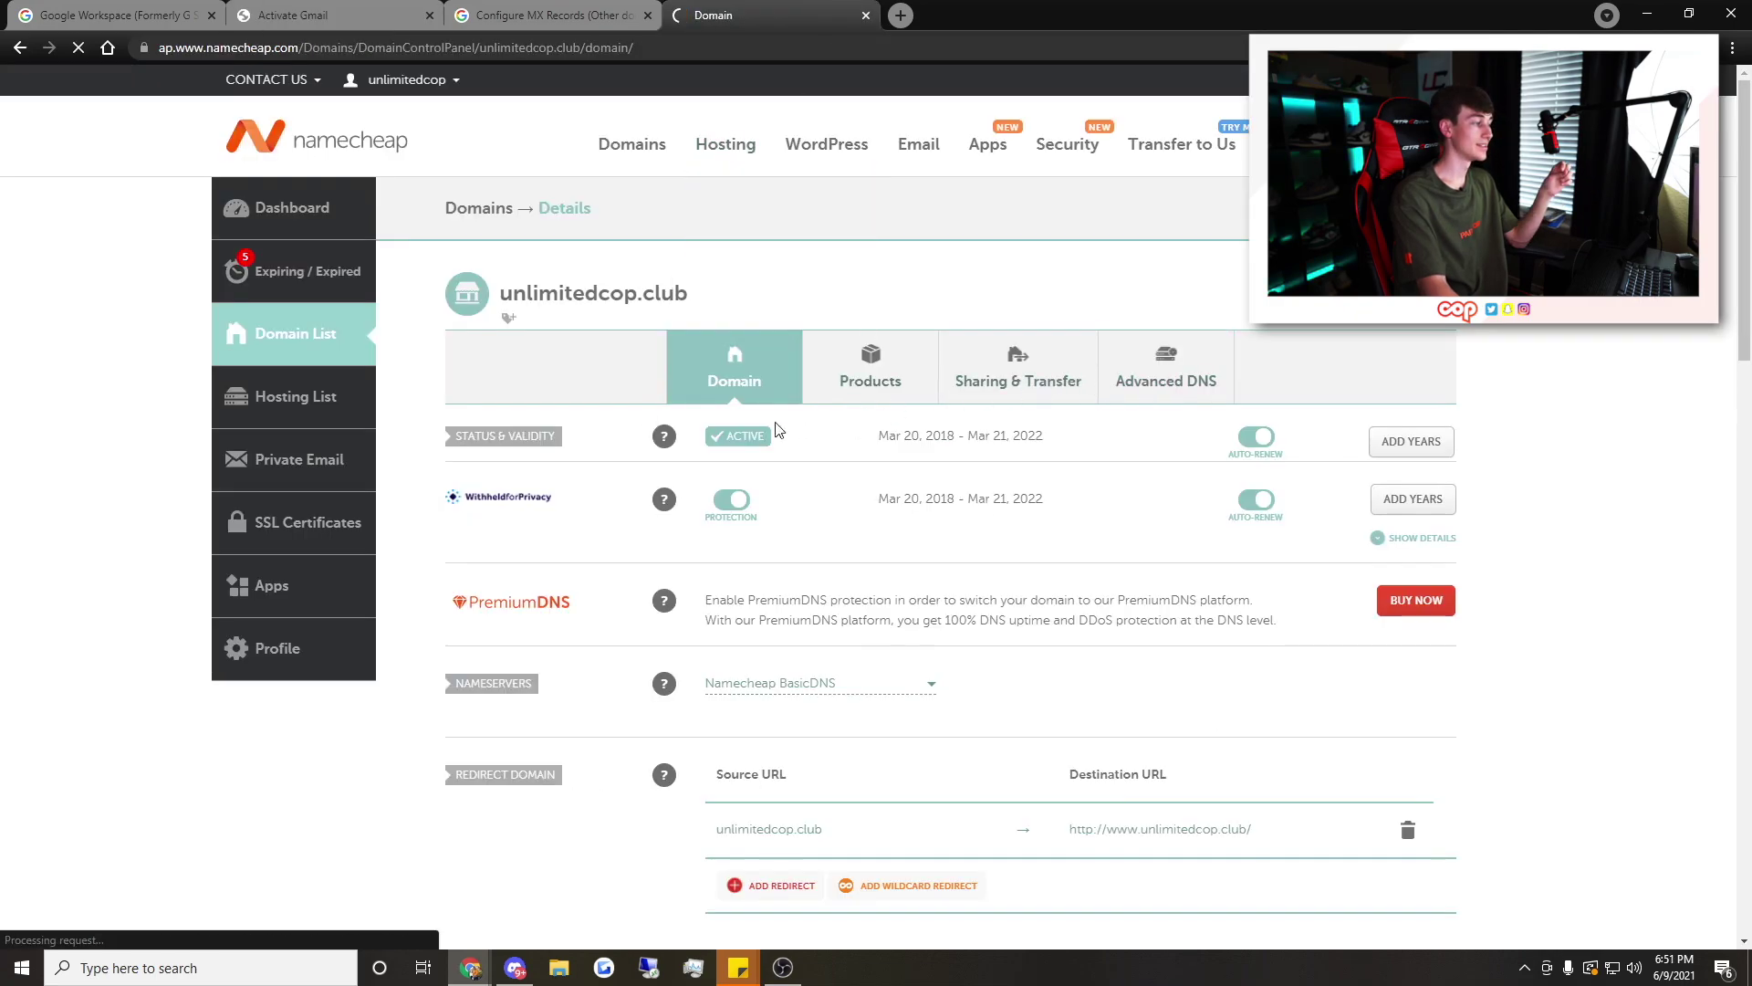
Set Gmail as unlimitedcop.club's mail service in Namecheap, then press Activate Gmail in Google Admin
click(1165, 367)
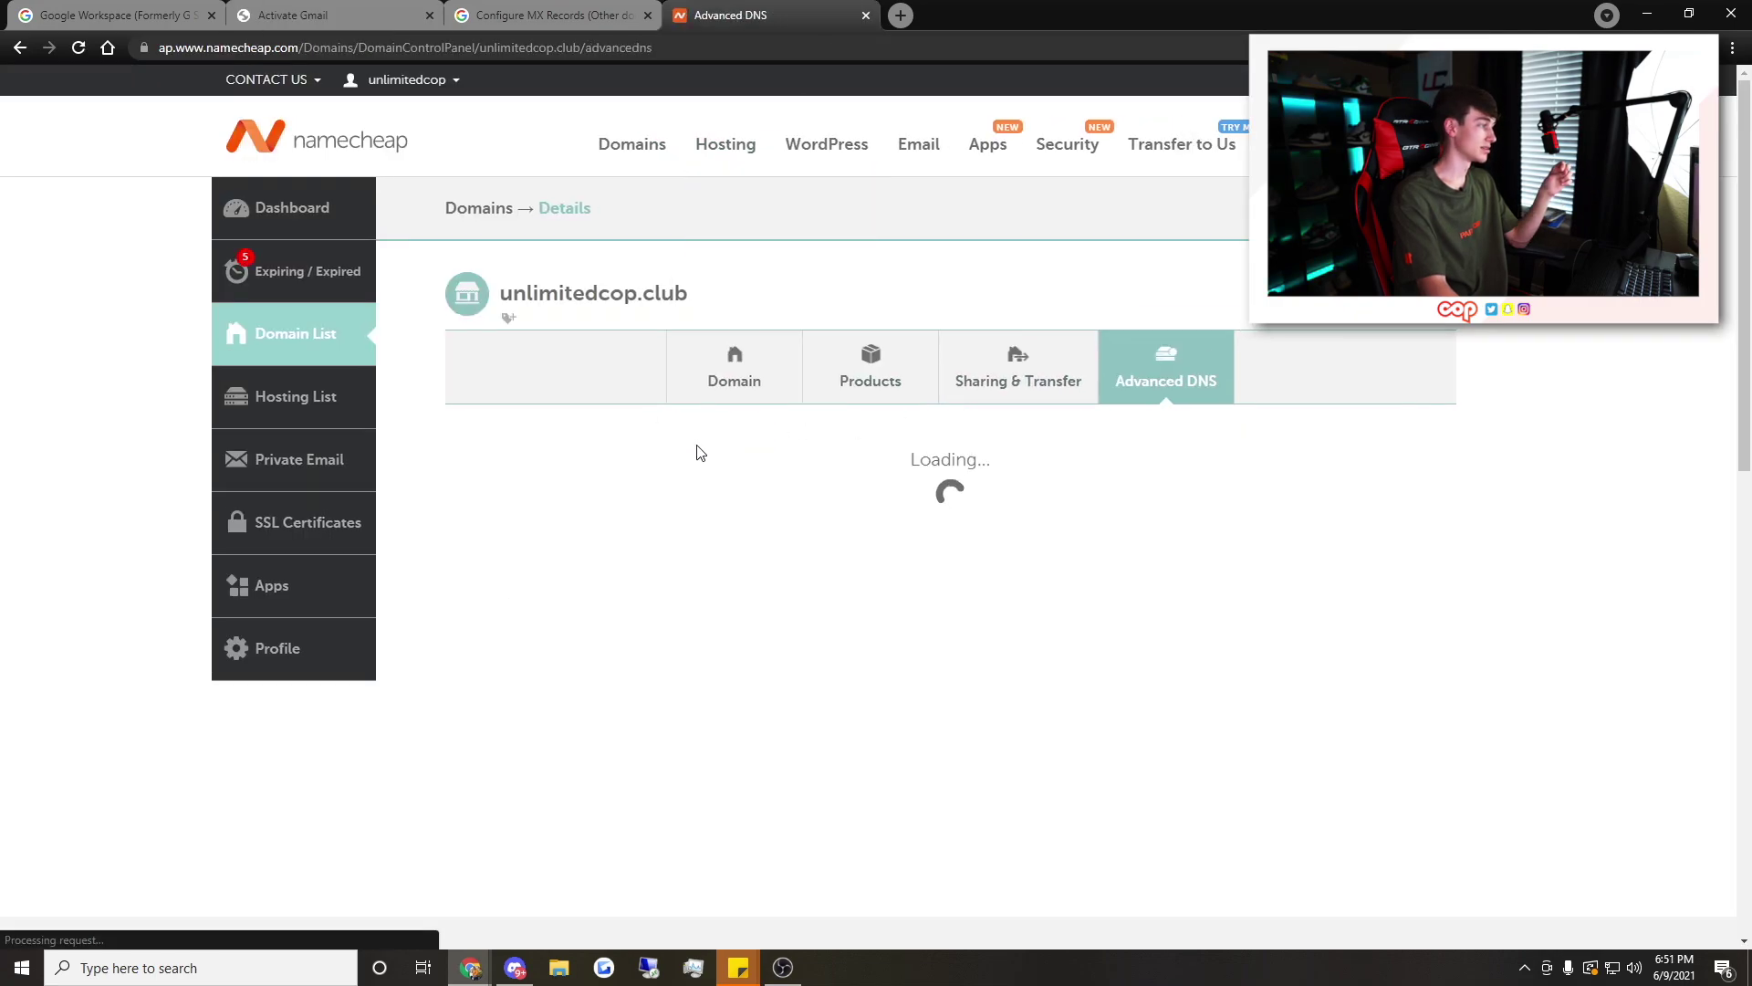
scroll(820, 525, down, 5)
click(819, 527)
scroll(808, 620, down, 1)
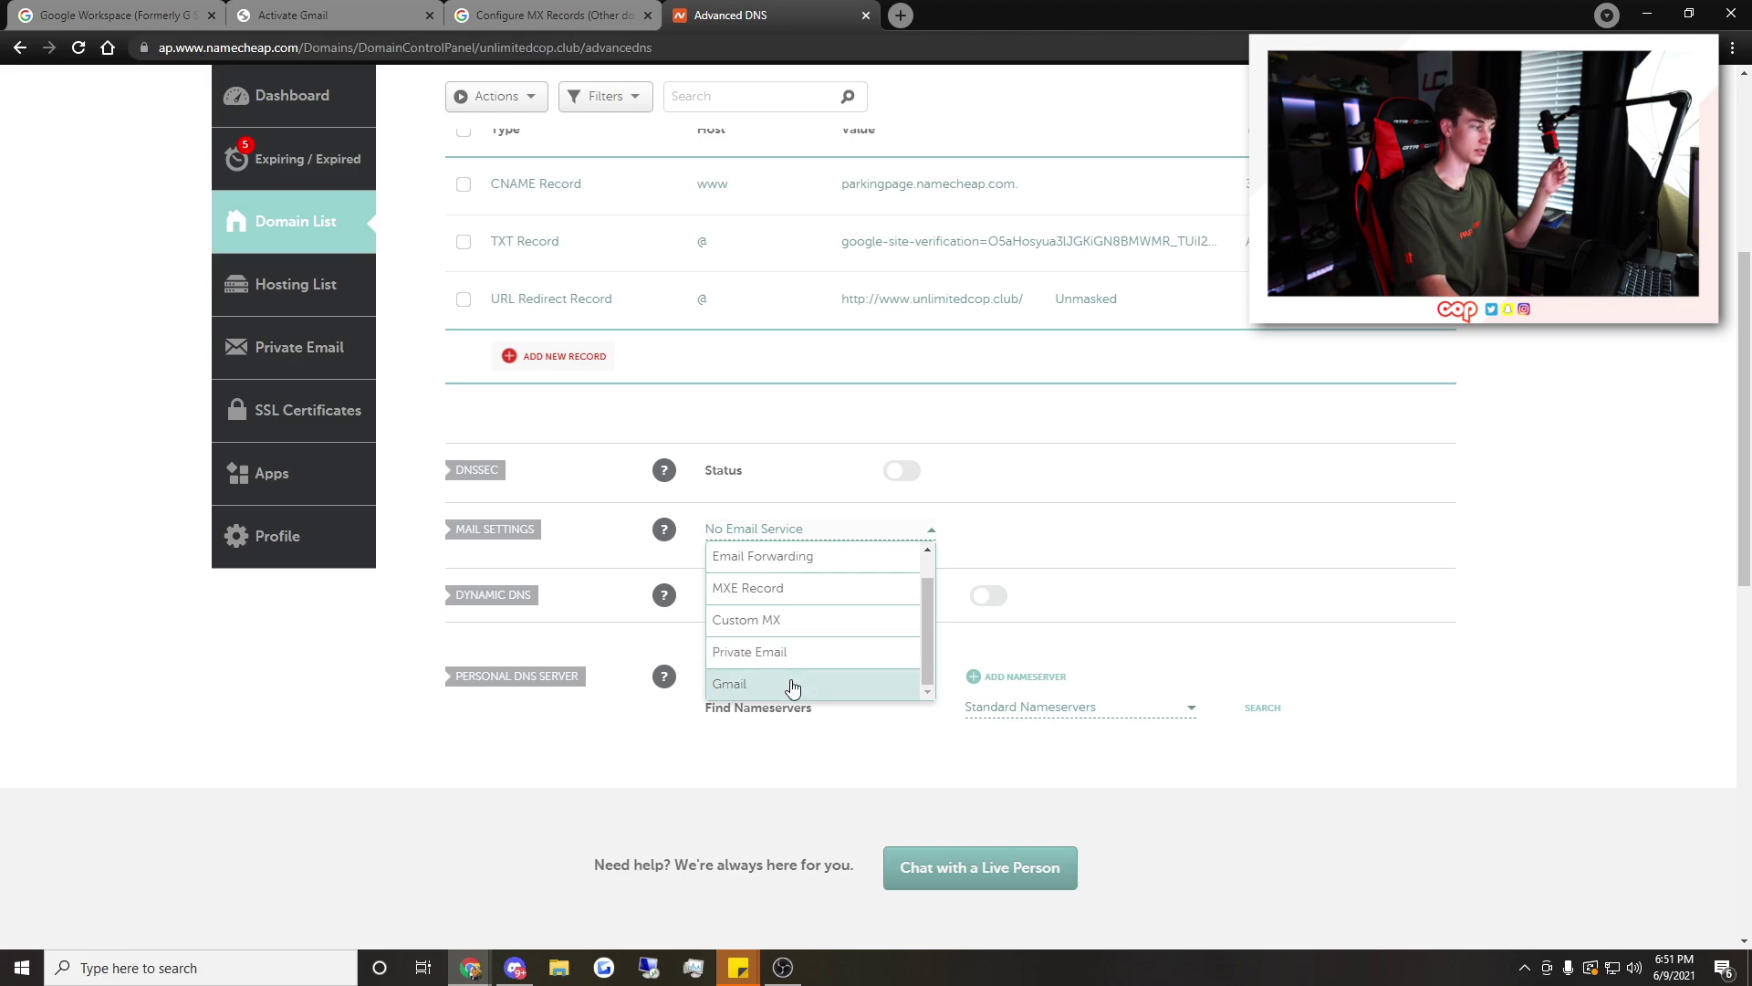
click(795, 682)
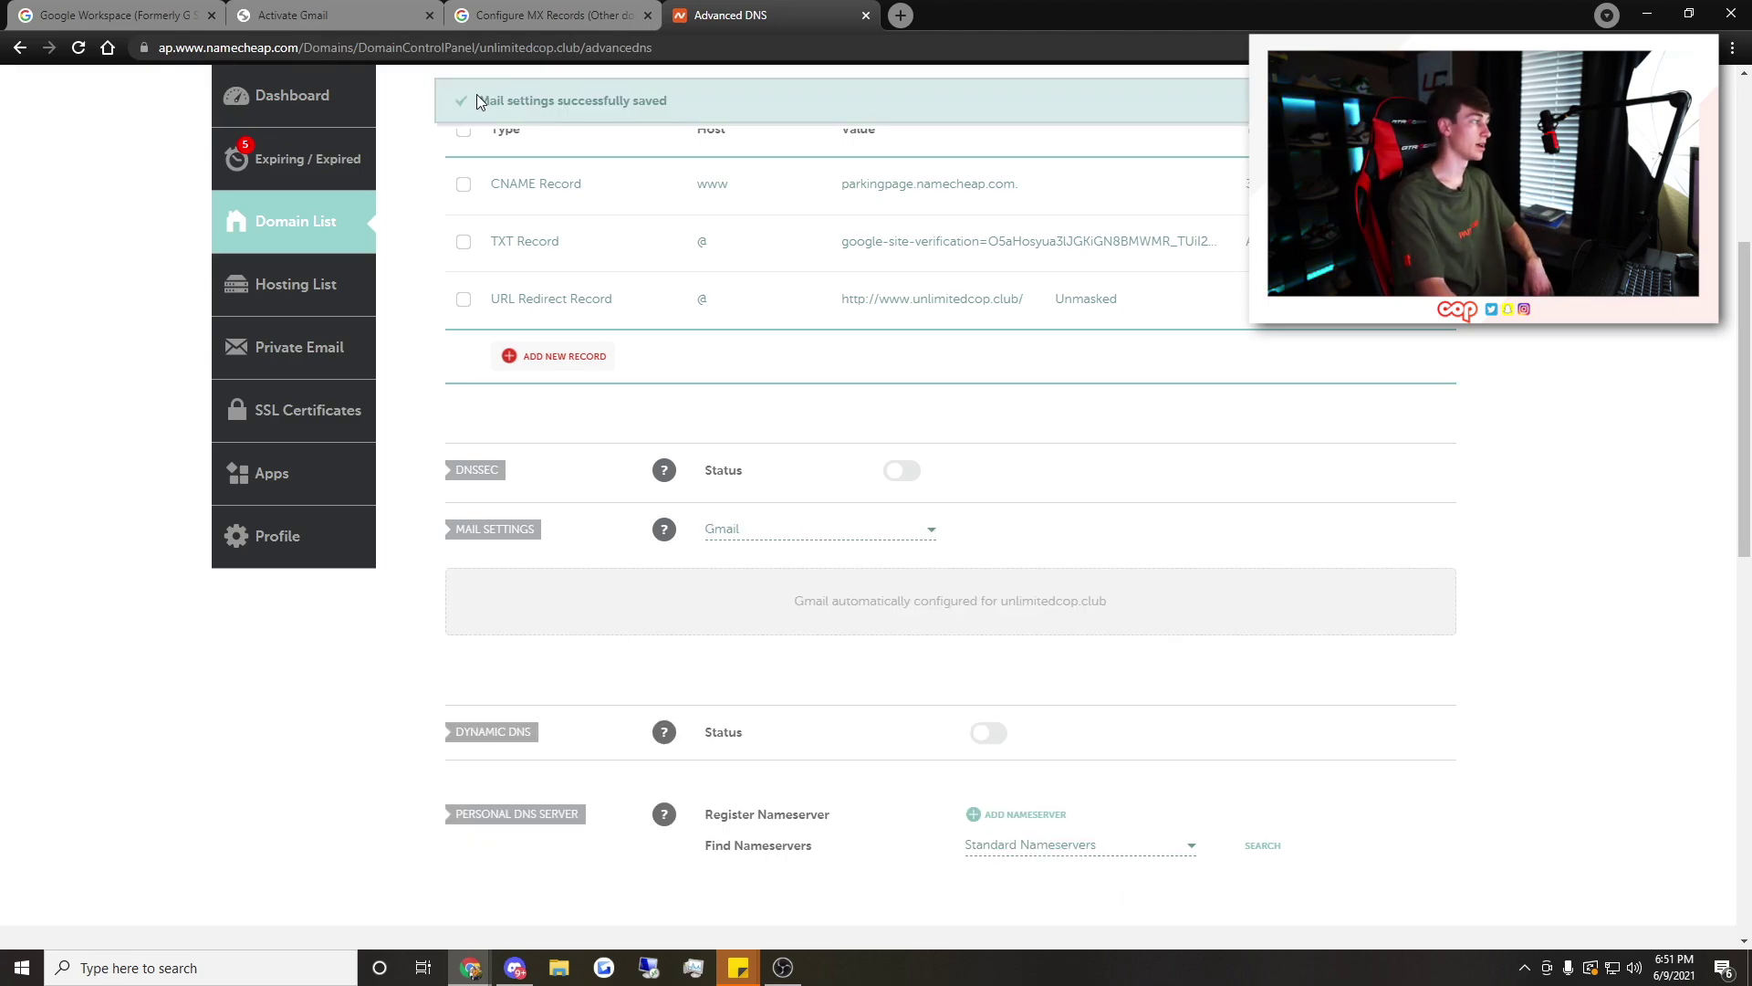
click(383, 15)
click(1165, 890)
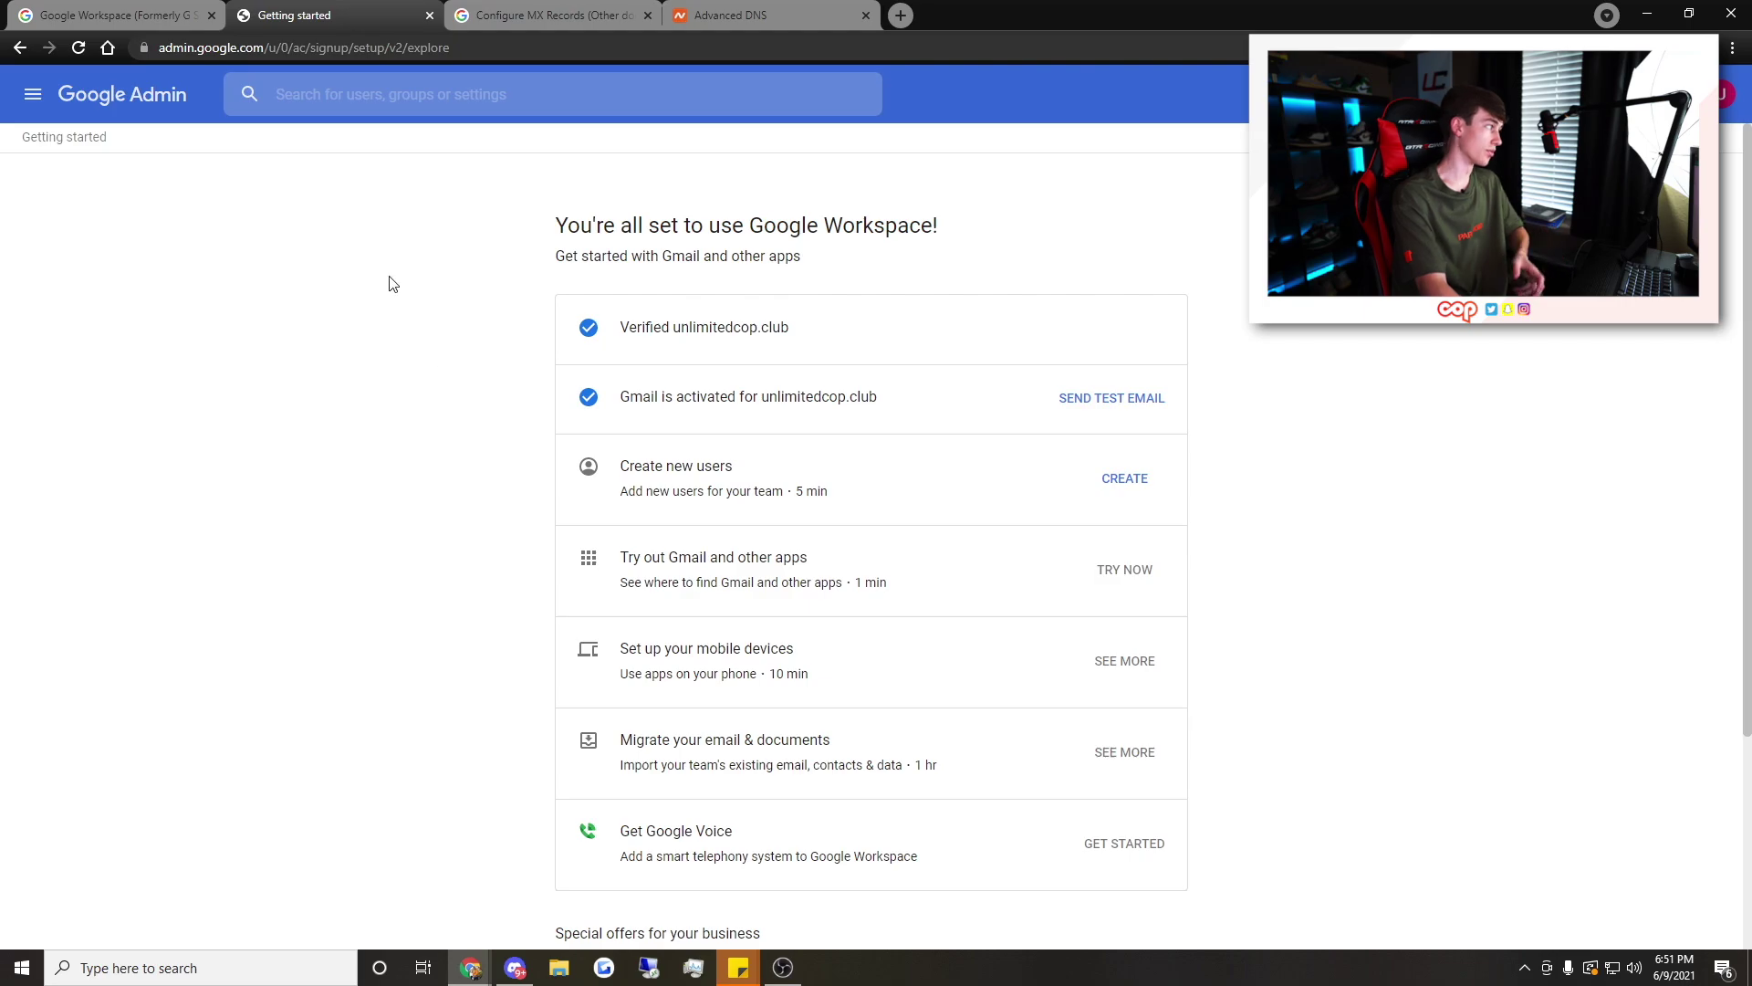
Go to Apps > Google Workspace > Gmail > Advanced settings and begin a Routing rule
click(116, 103)
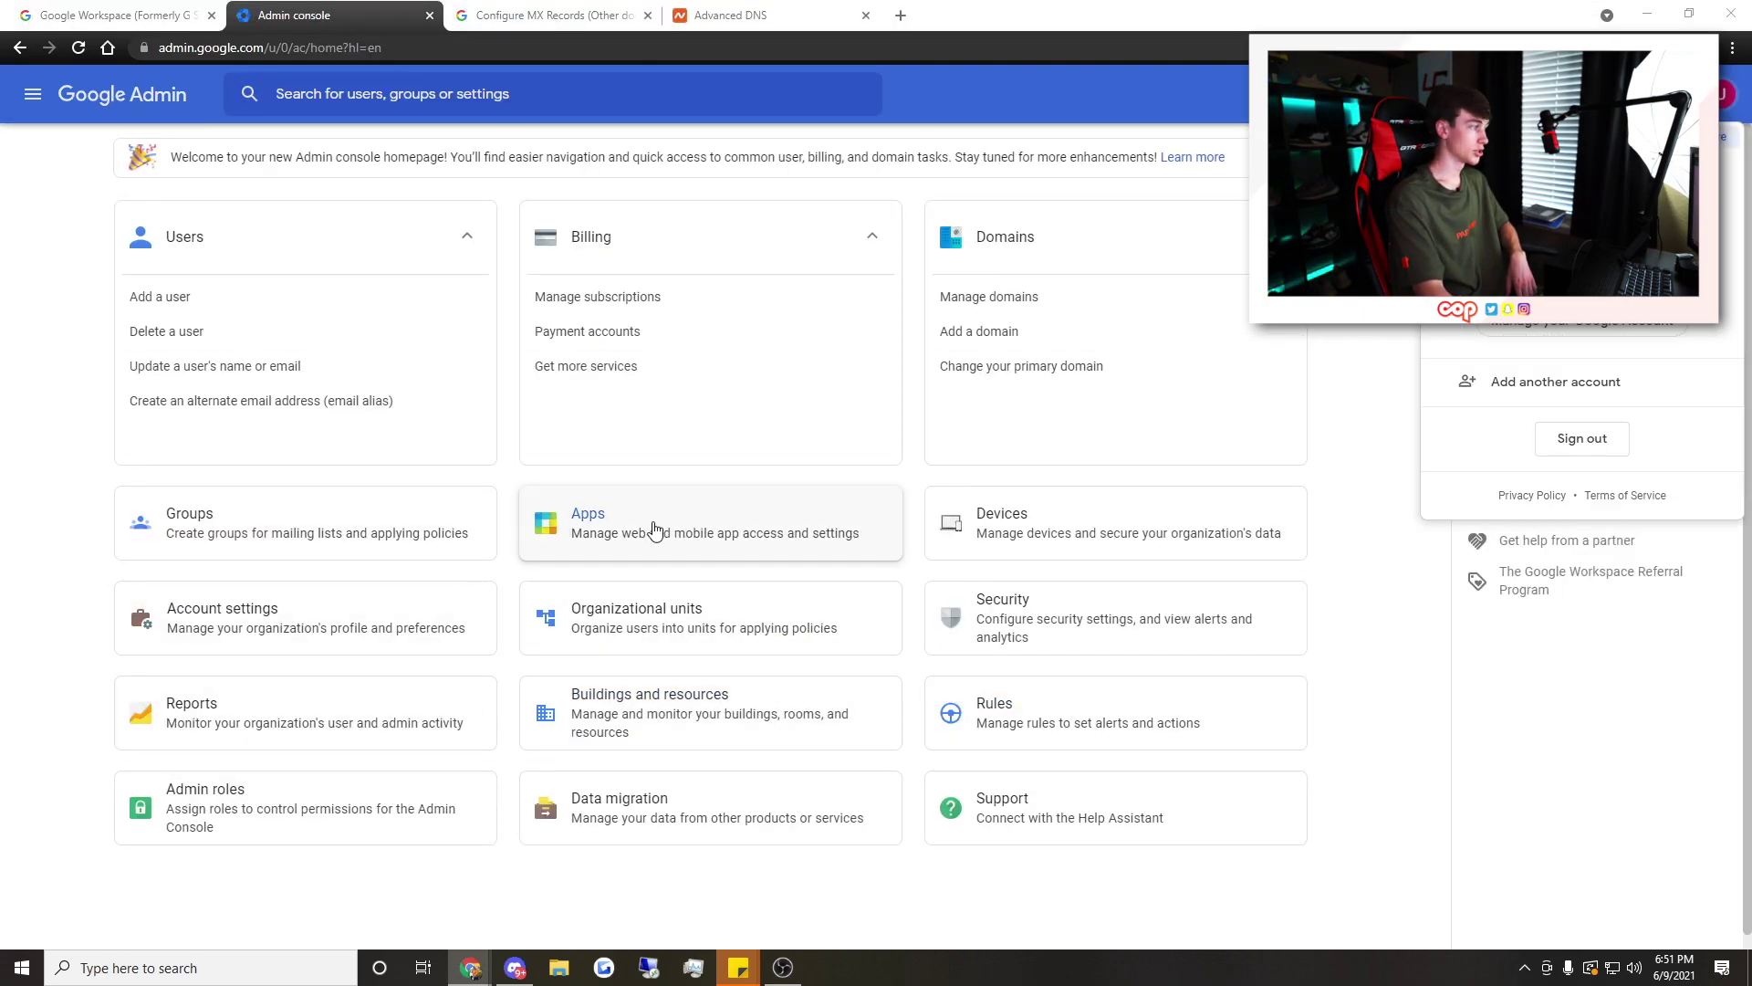
click(688, 540)
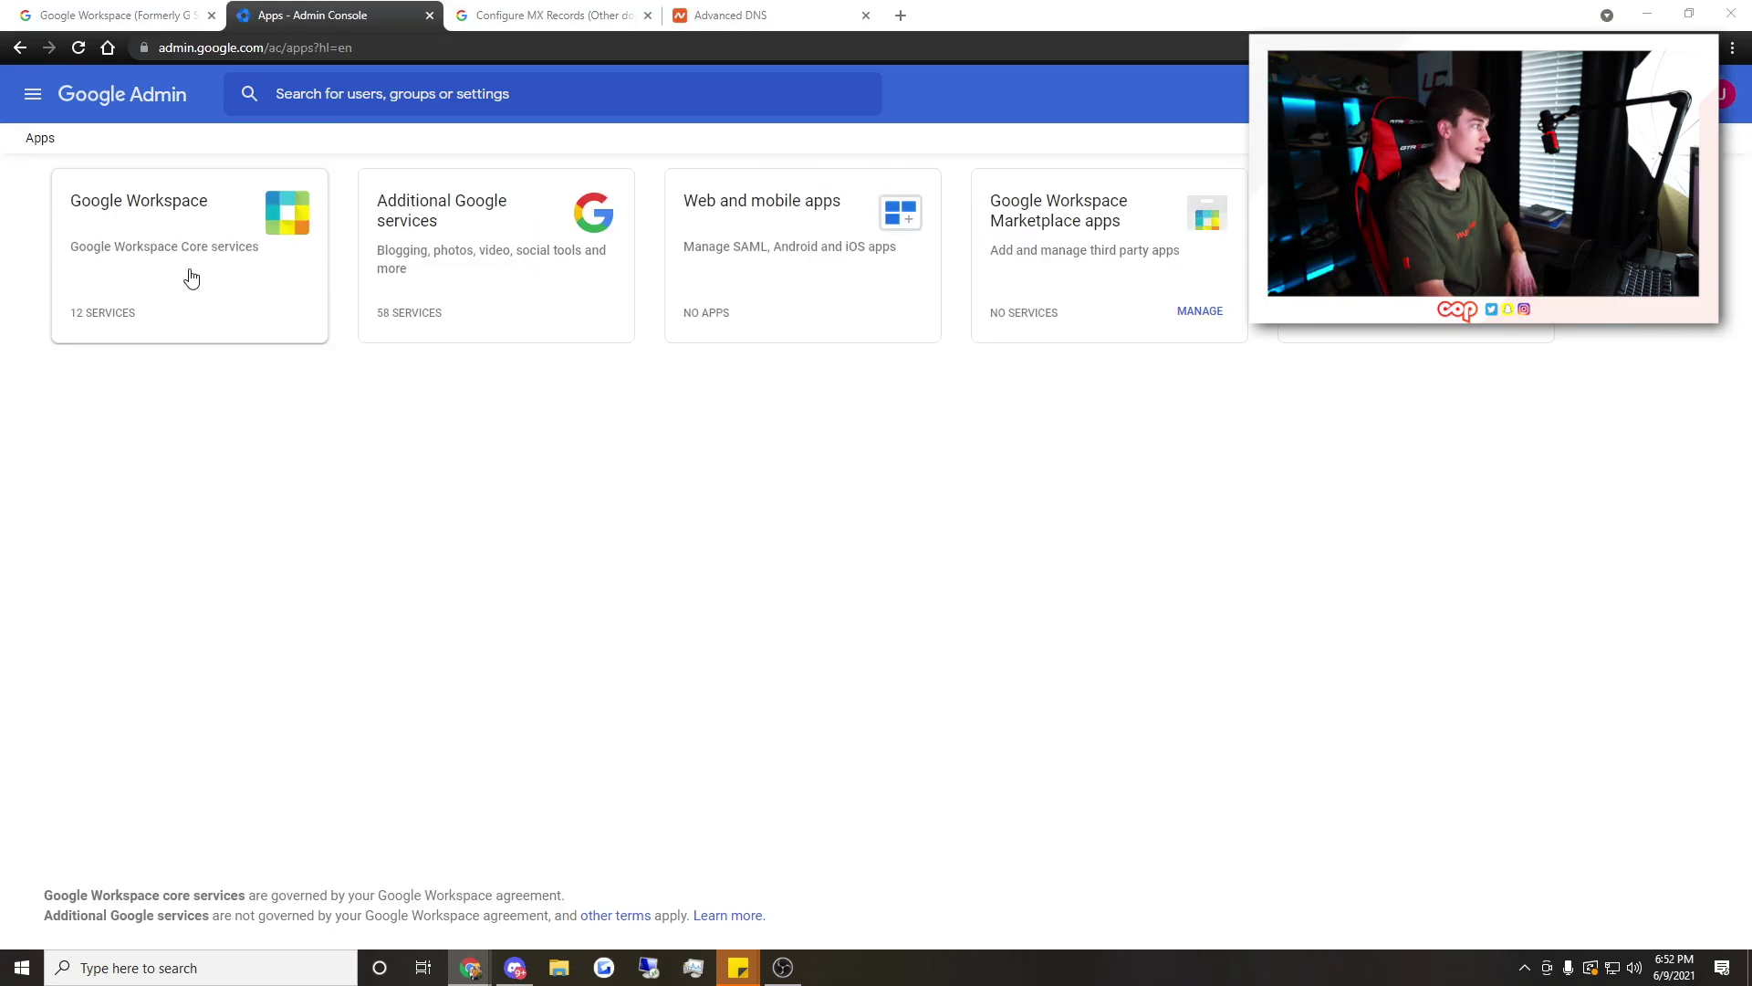
click(166, 224)
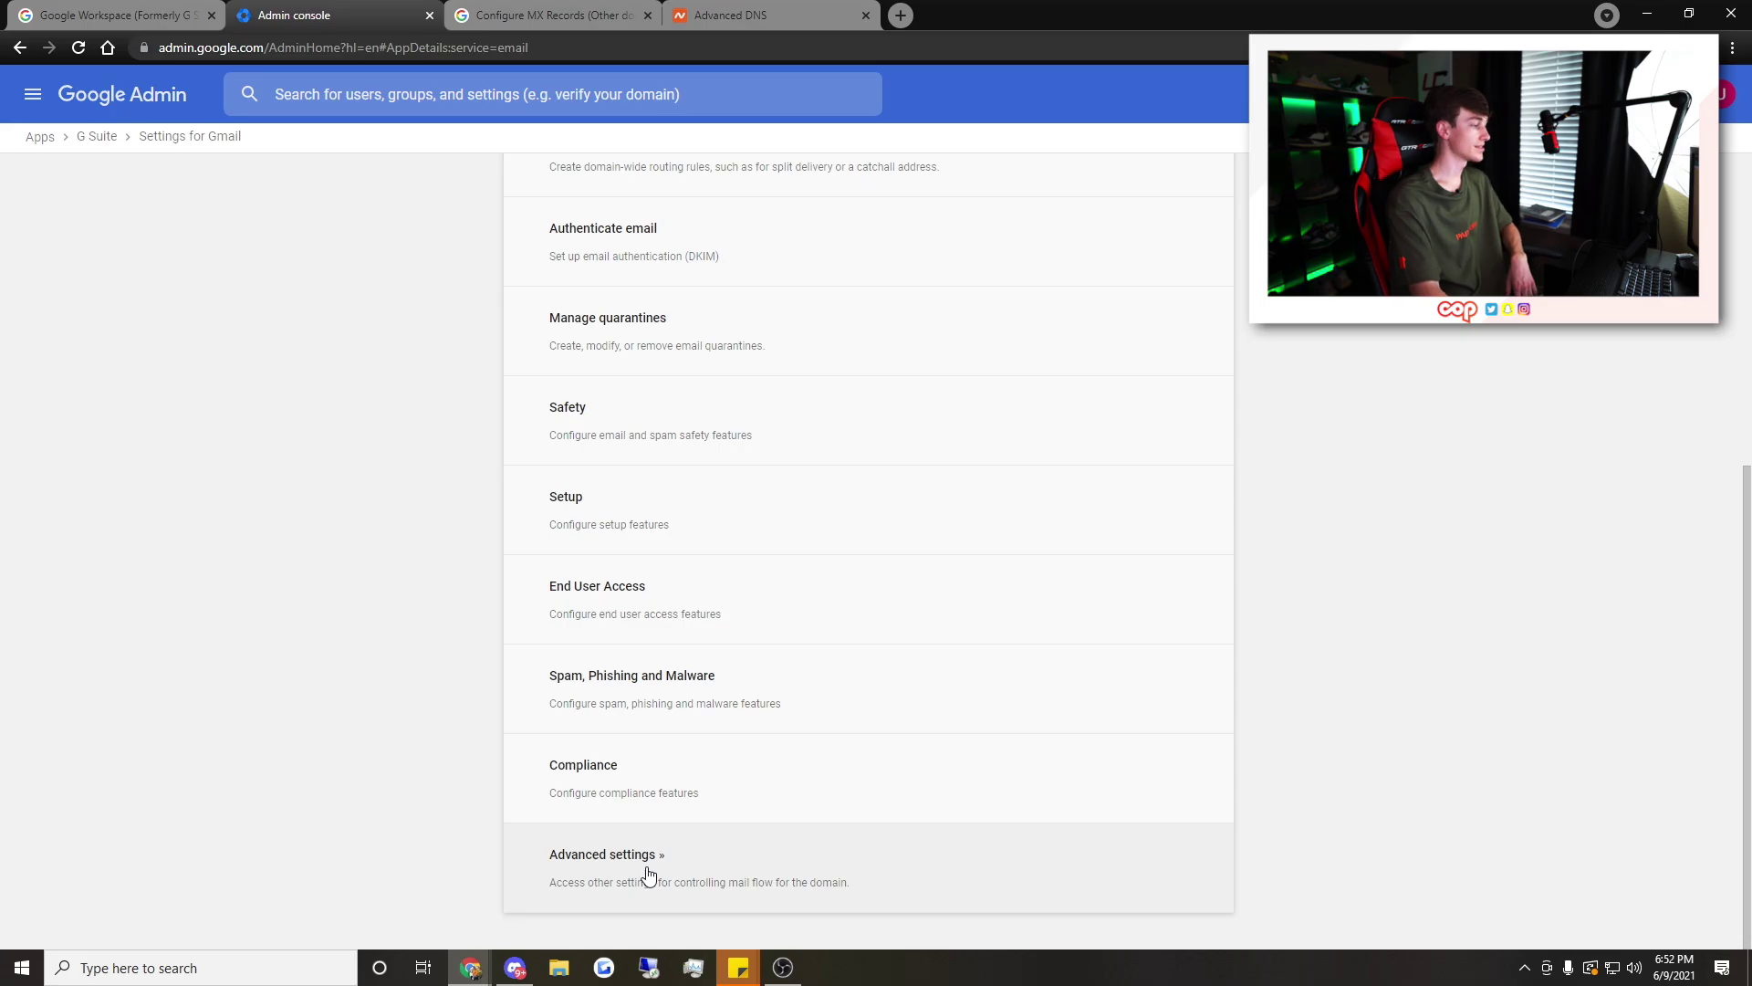
click(649, 875)
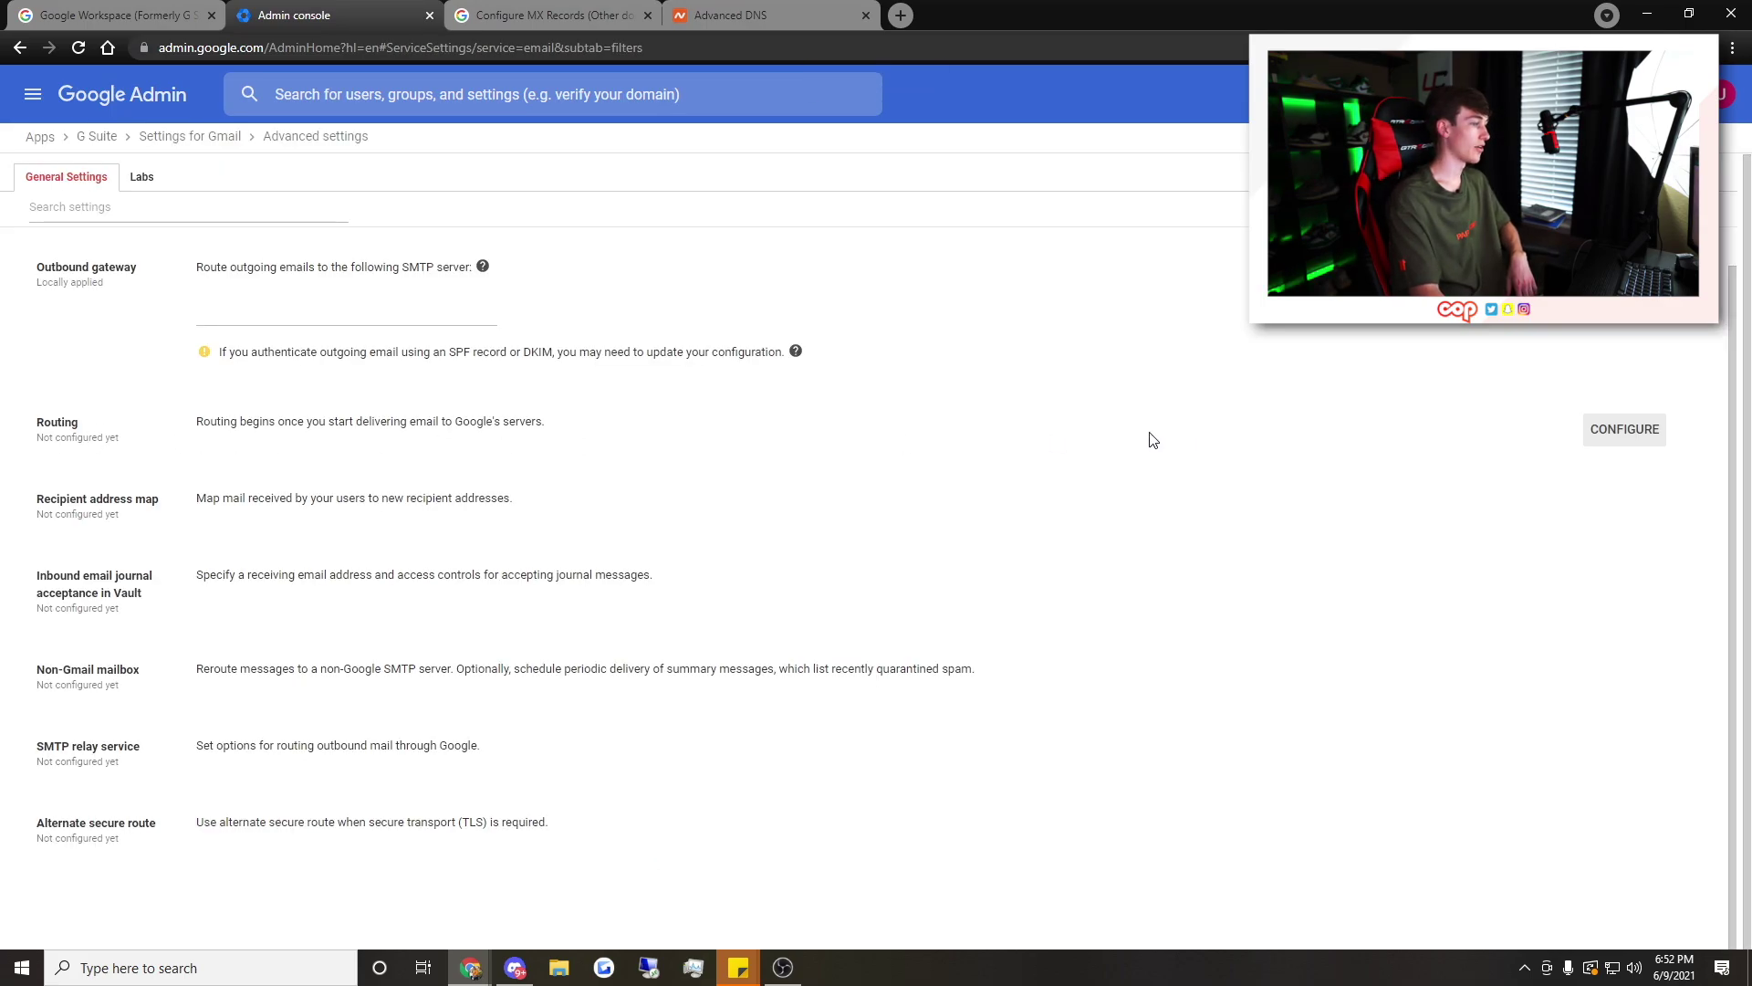
click(1606, 450)
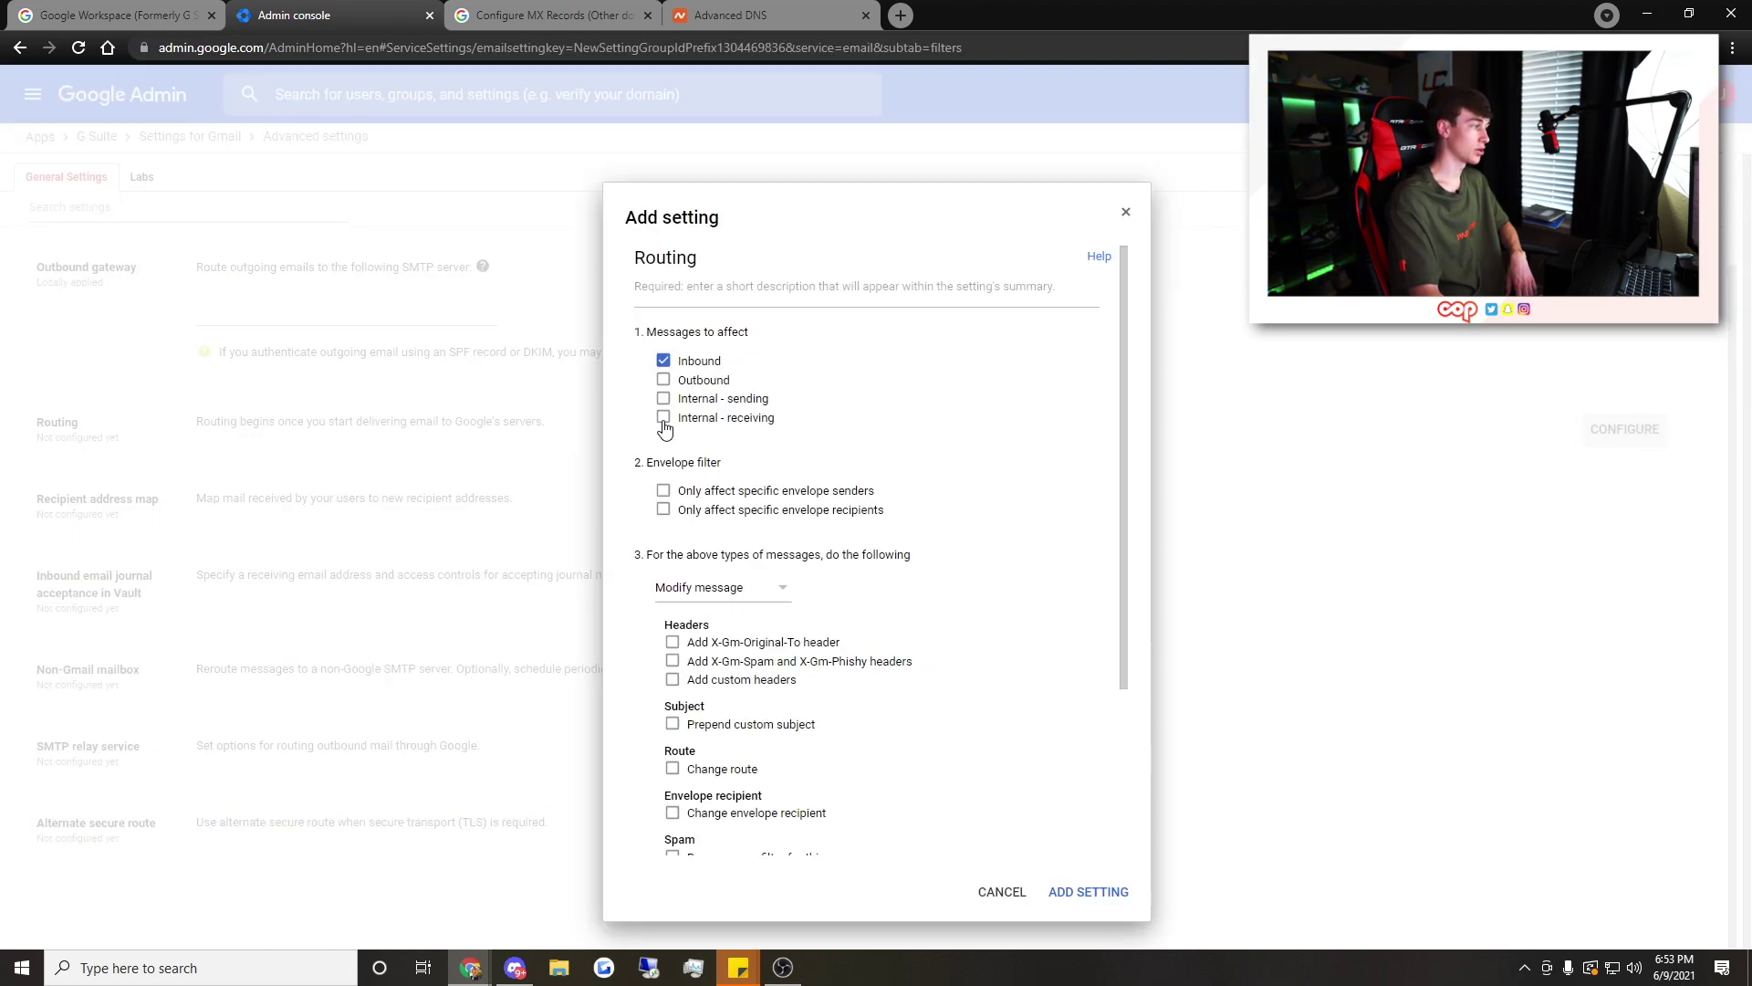
Enable changing the envelope recipient and edit the replacement address to the personal Gmail account
scroll(728, 637, down, 3)
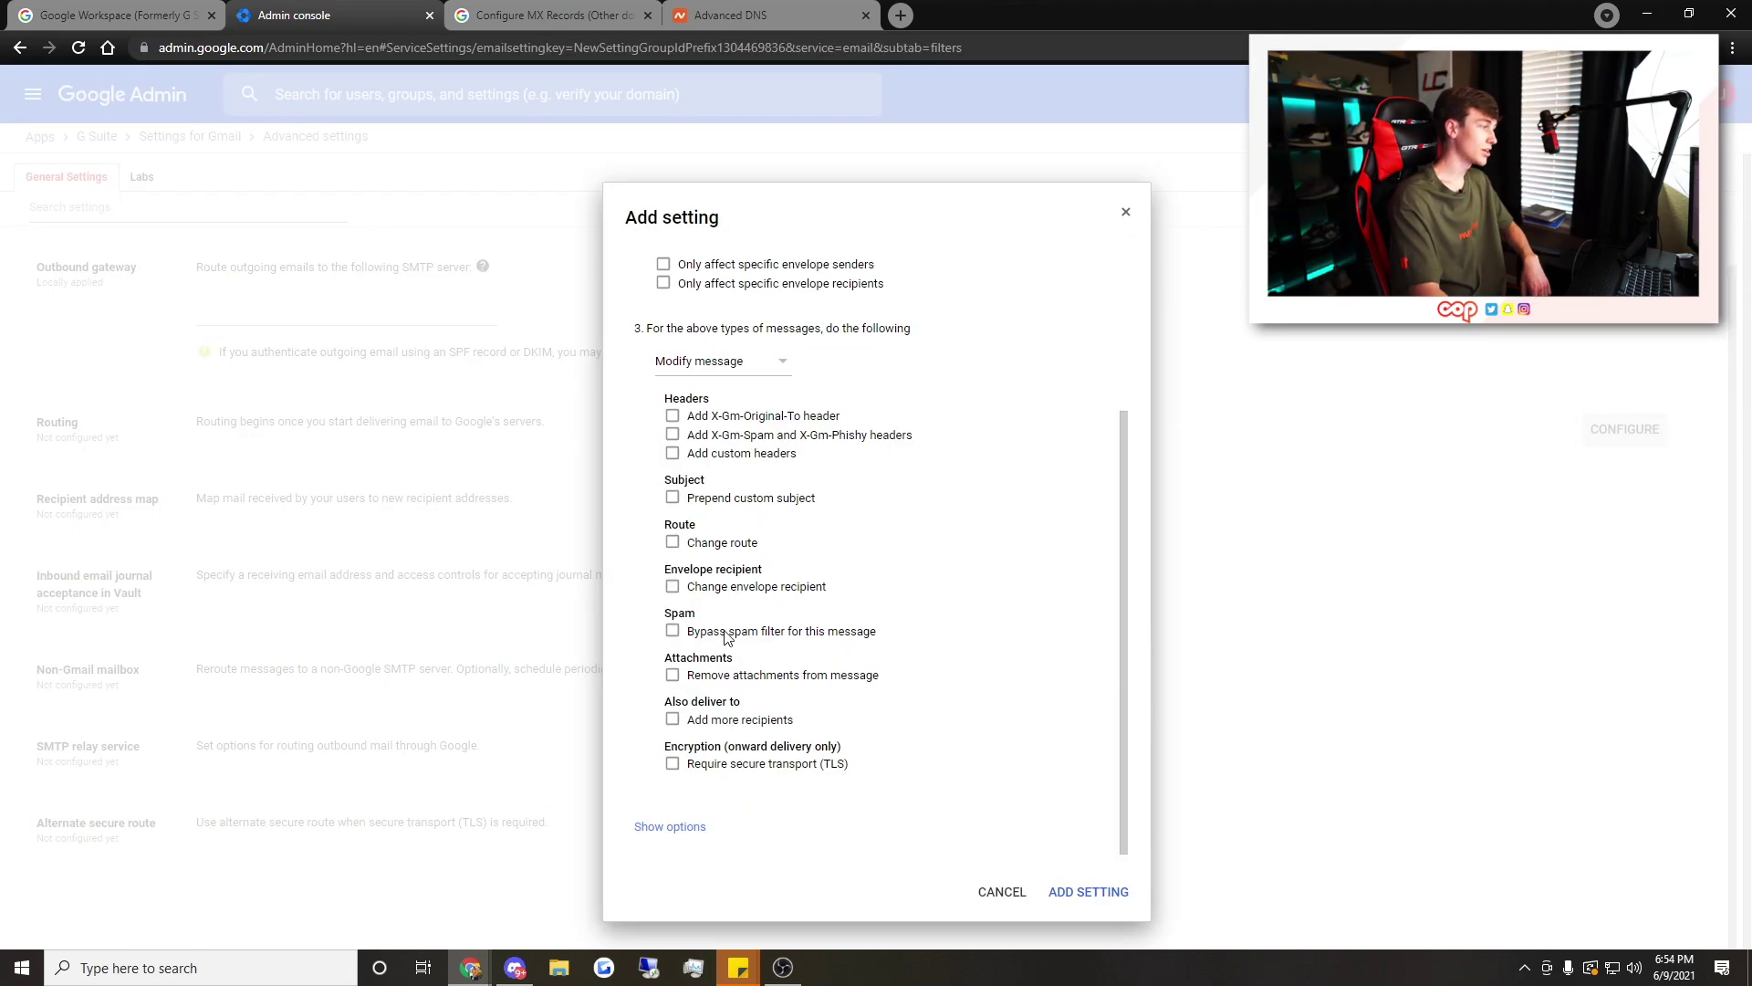
click(679, 590)
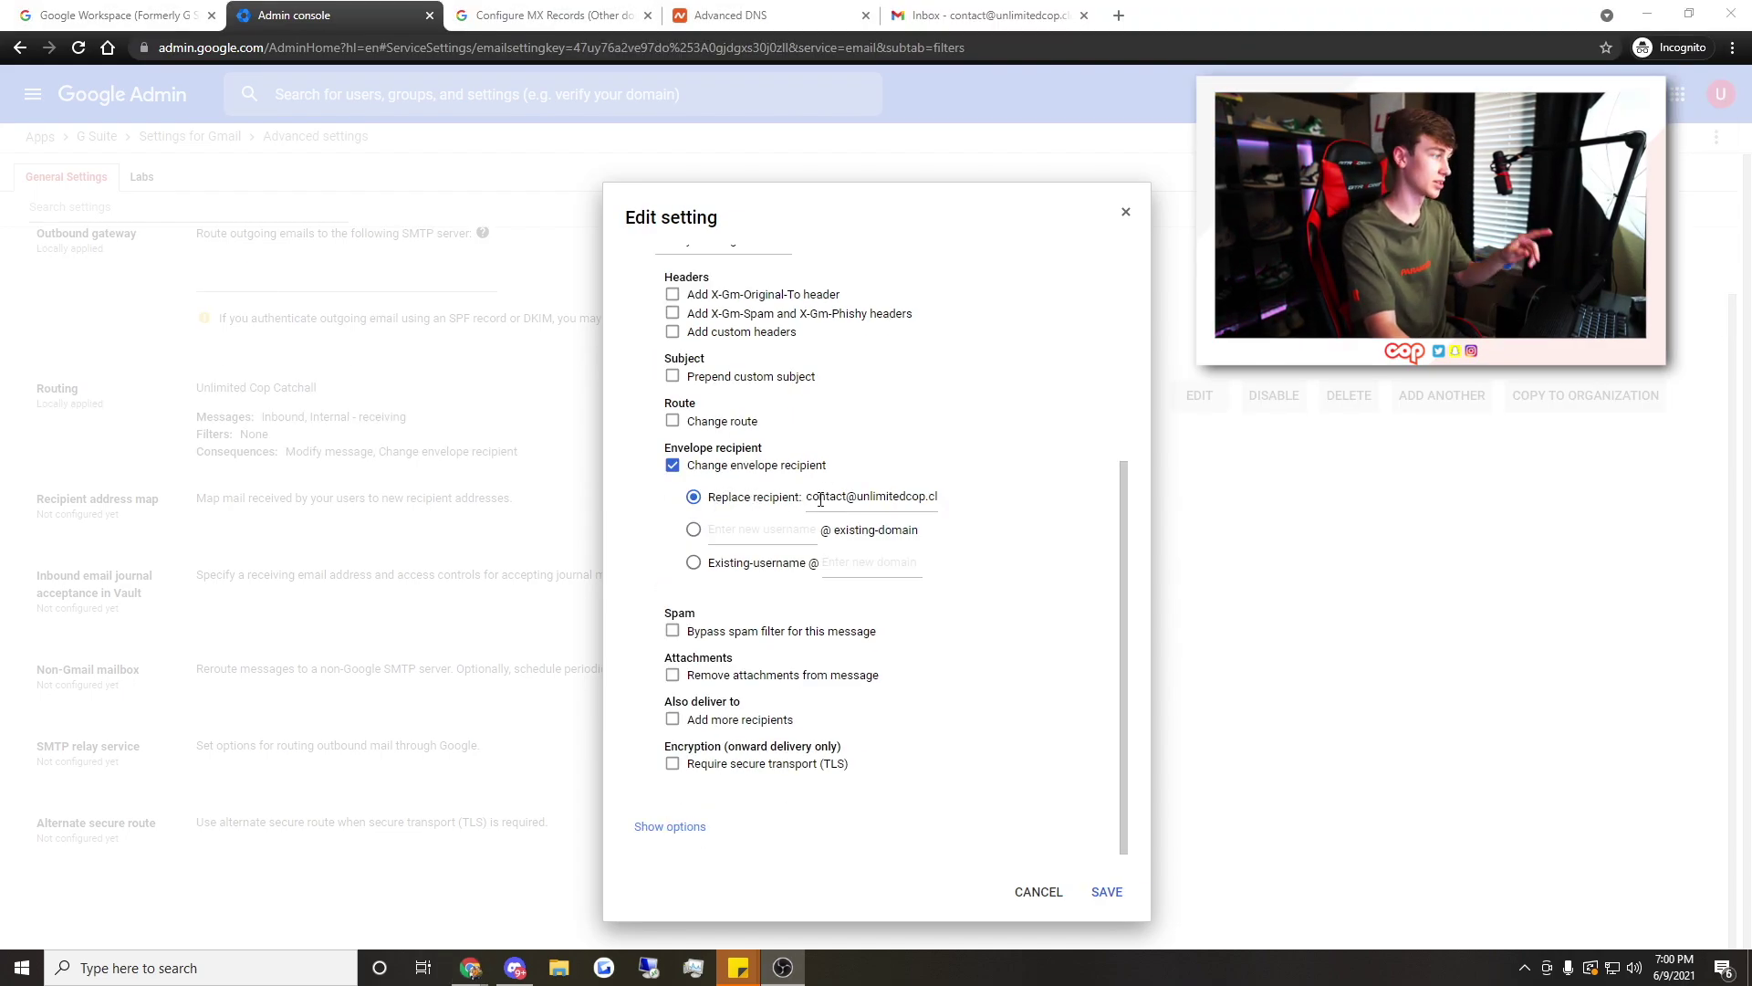
drag(819, 500, 962, 503)
click(930, 500)
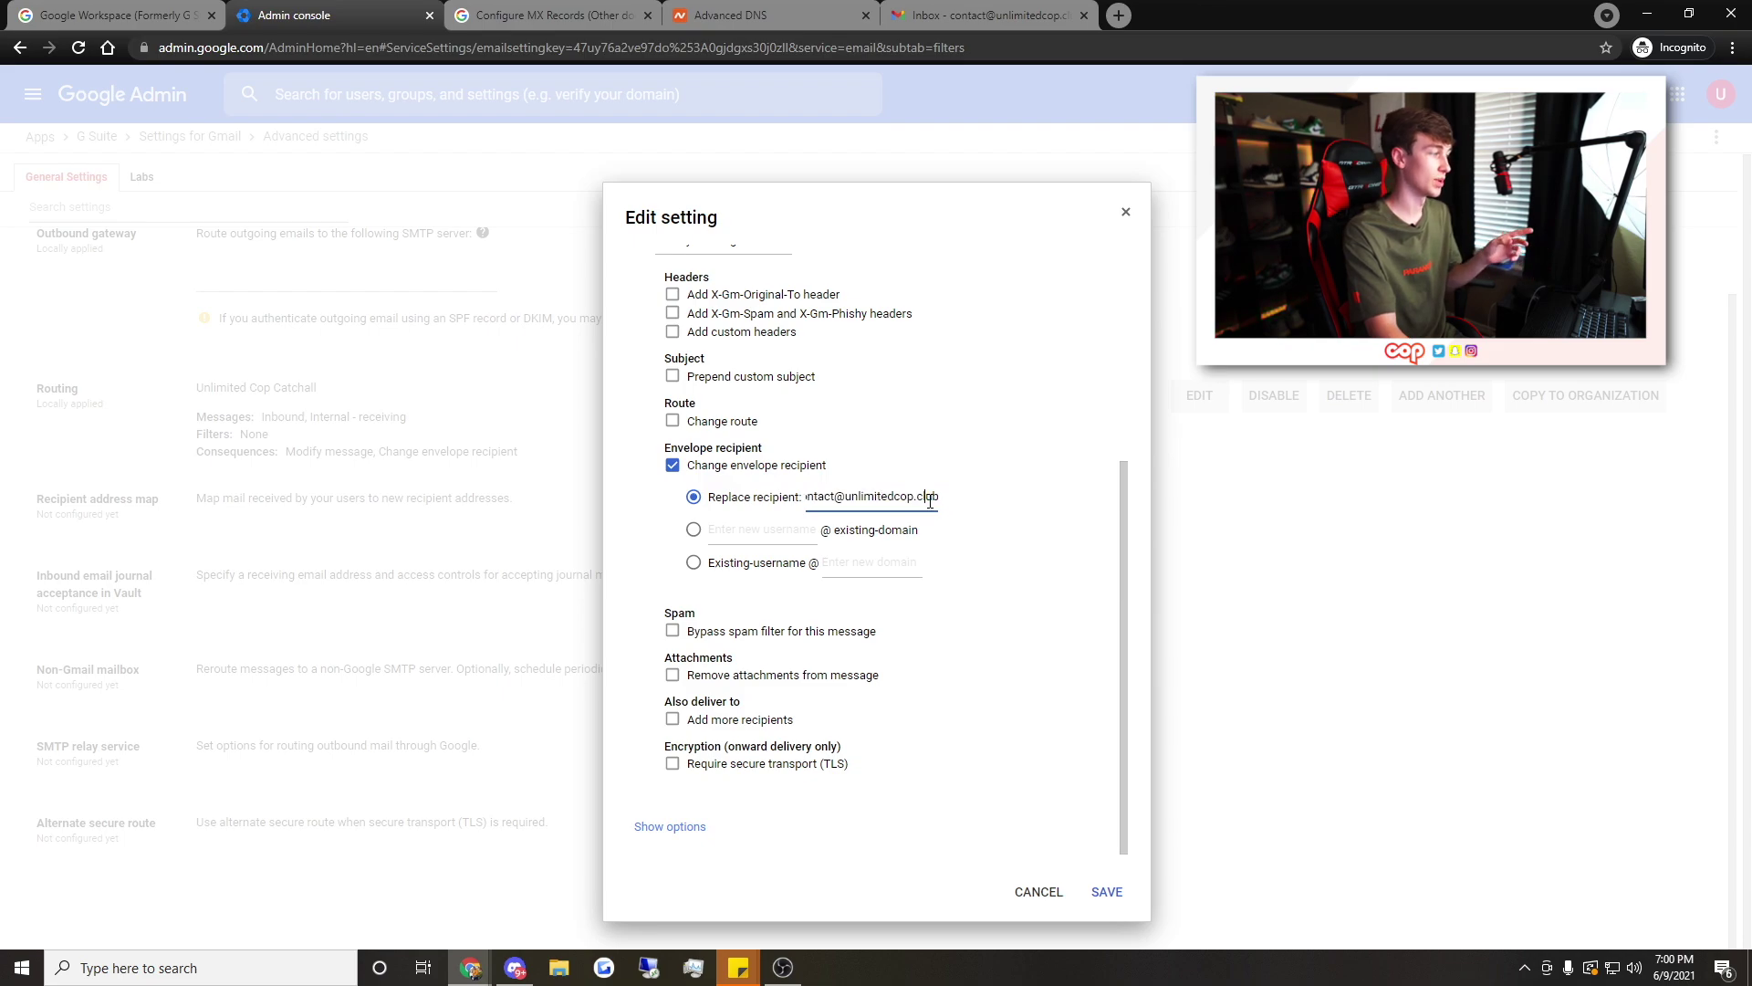
drag(840, 503, 949, 509)
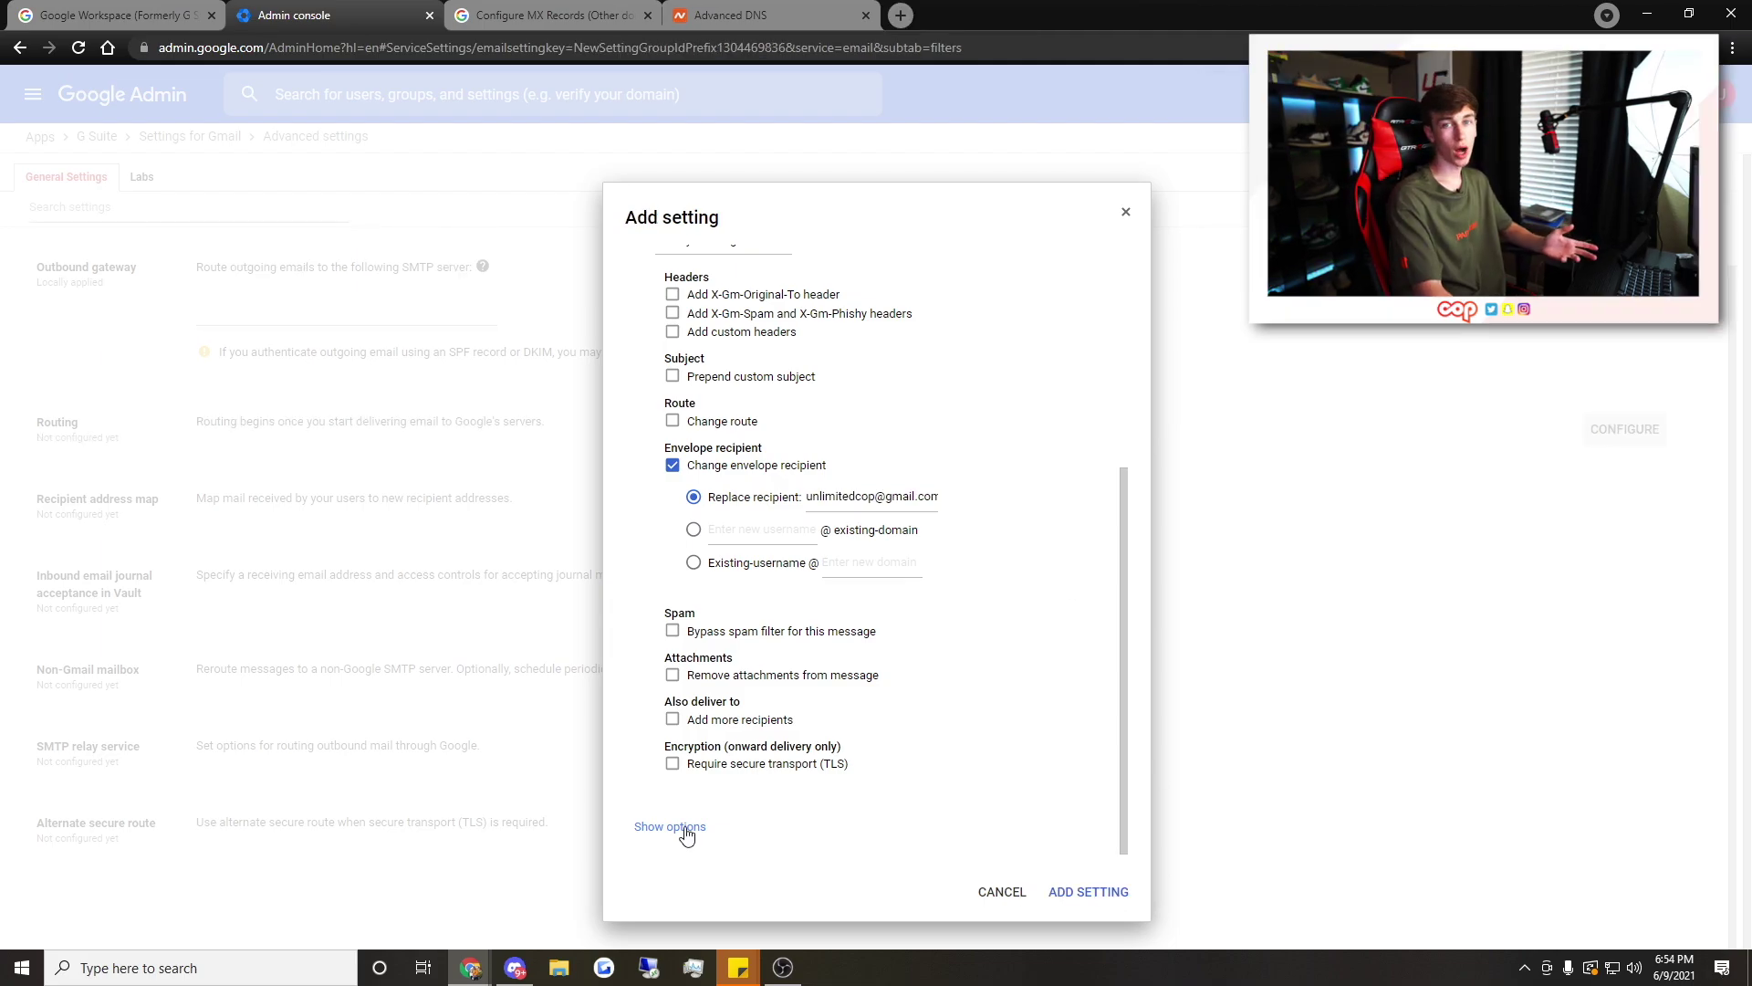
Make it a catch-all rule named Unlimited Cop Catchall, add the setting and save
click(670, 827)
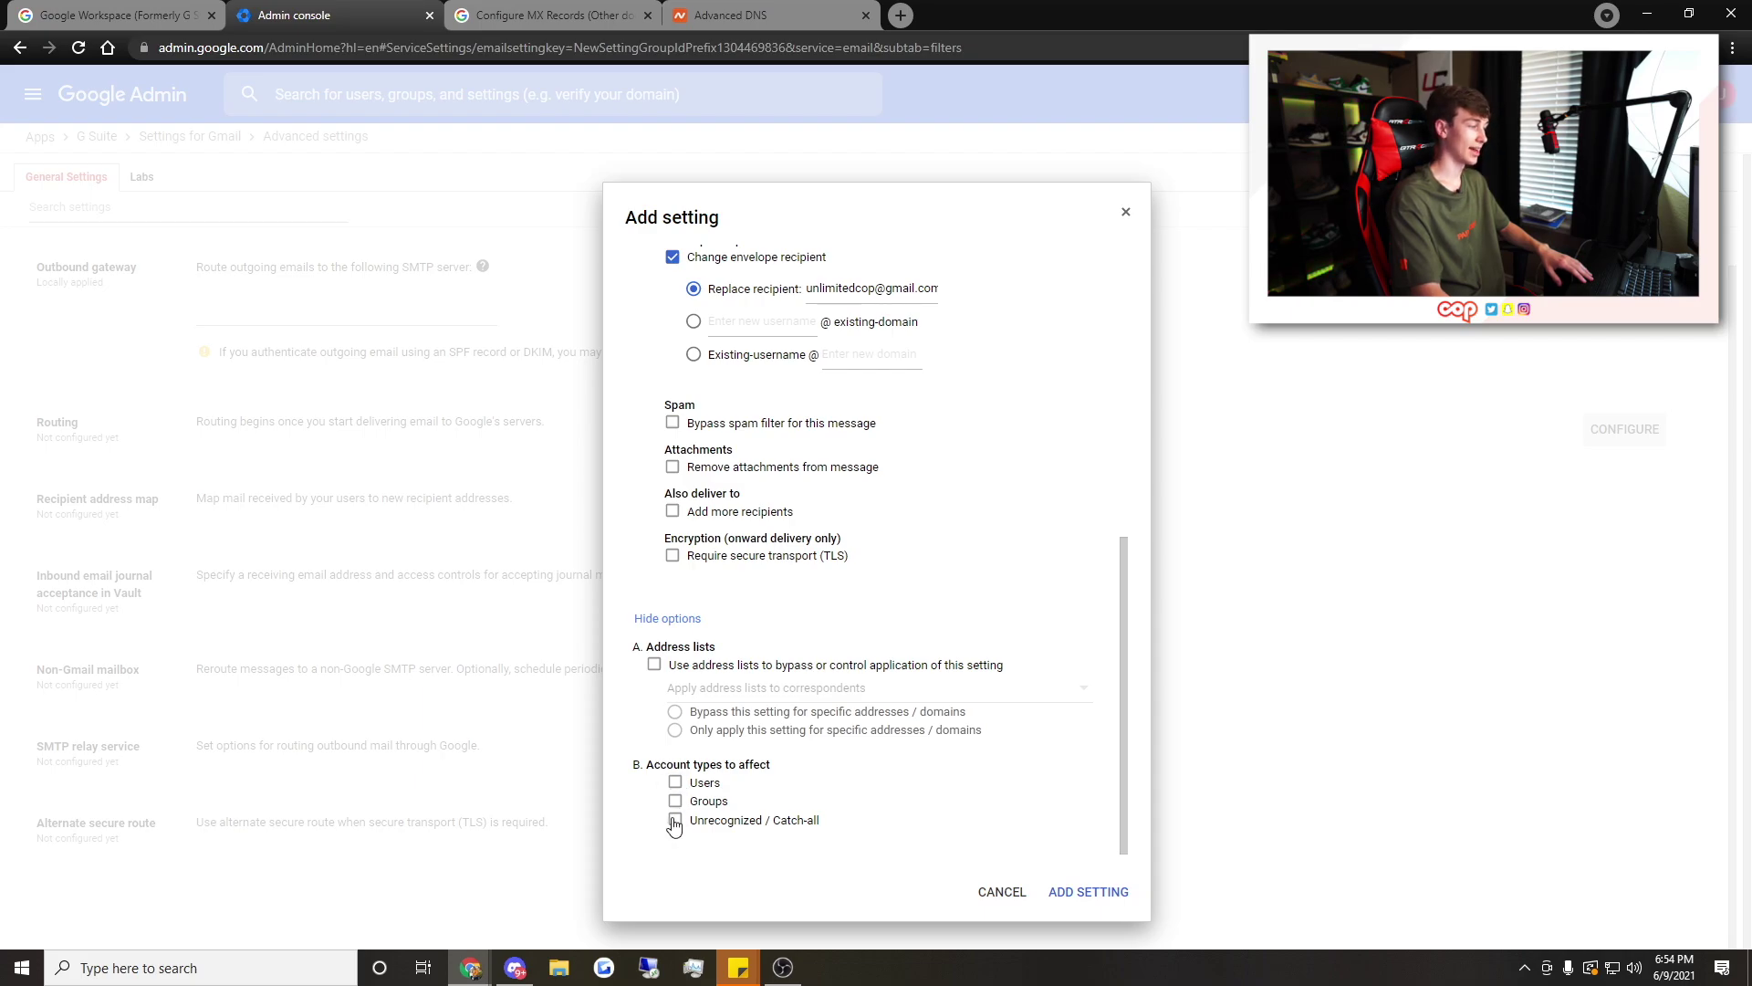
scroll(931, 765, up, 10)
double_click(762, 292)
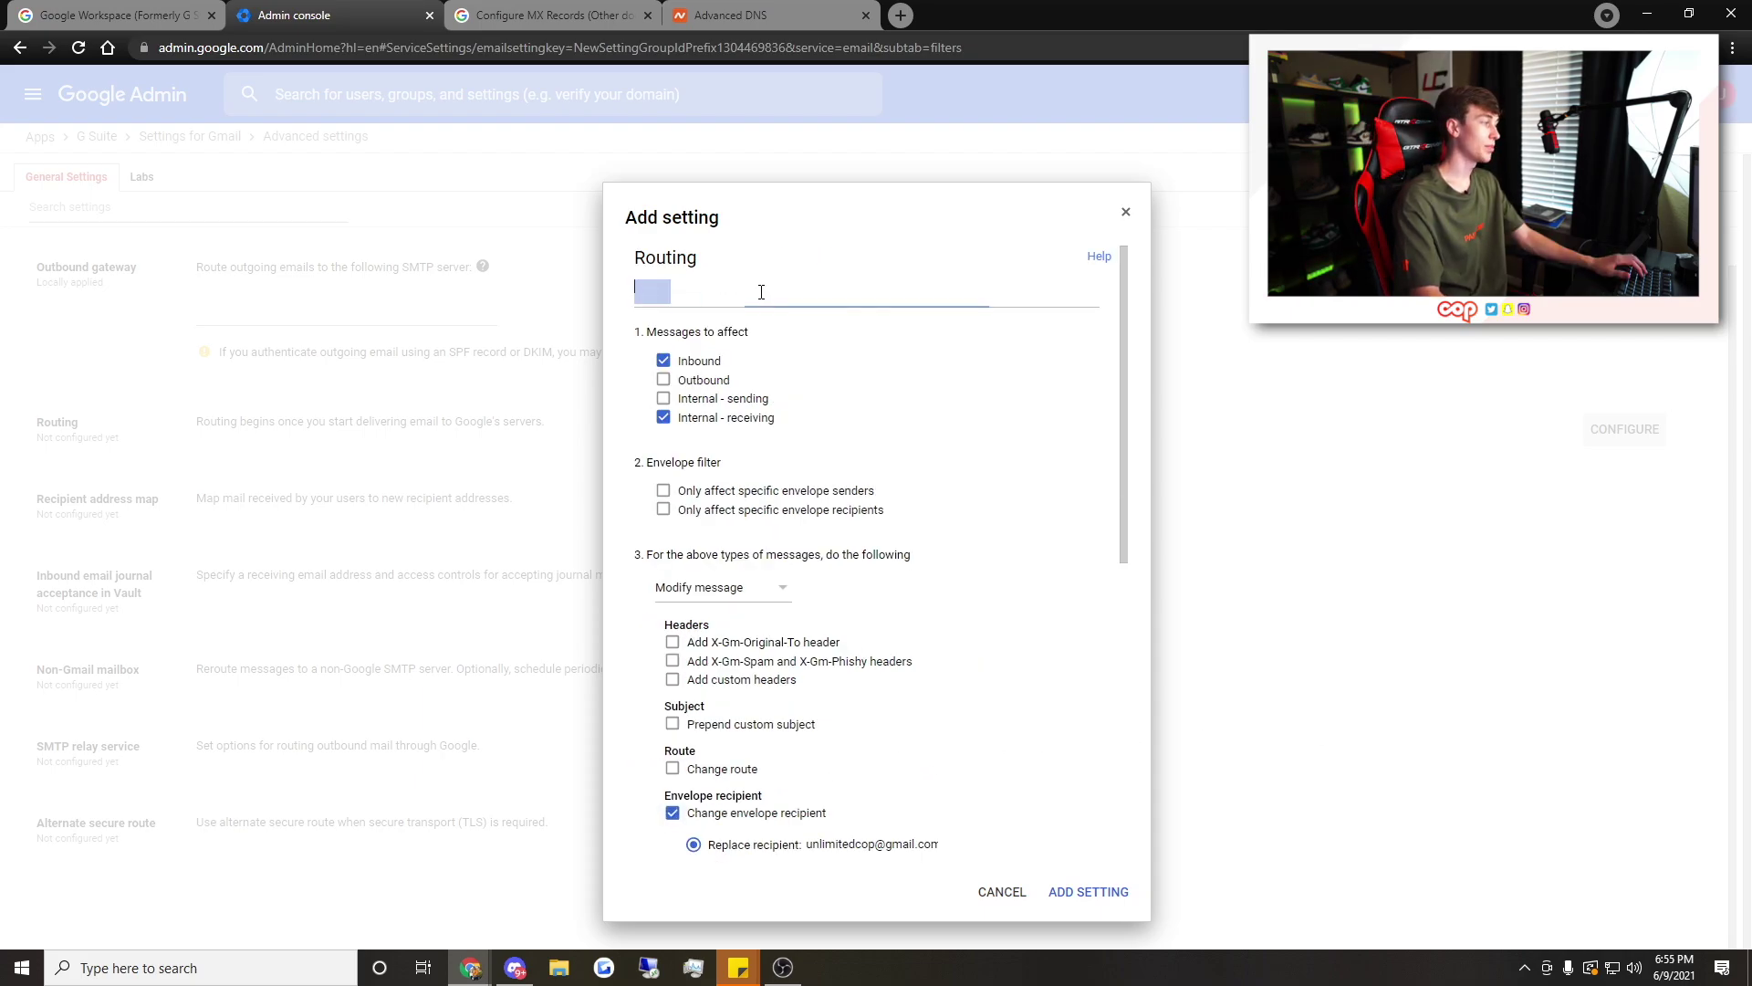
key(BackSpace)
text(Unlimited Cop Catchall)
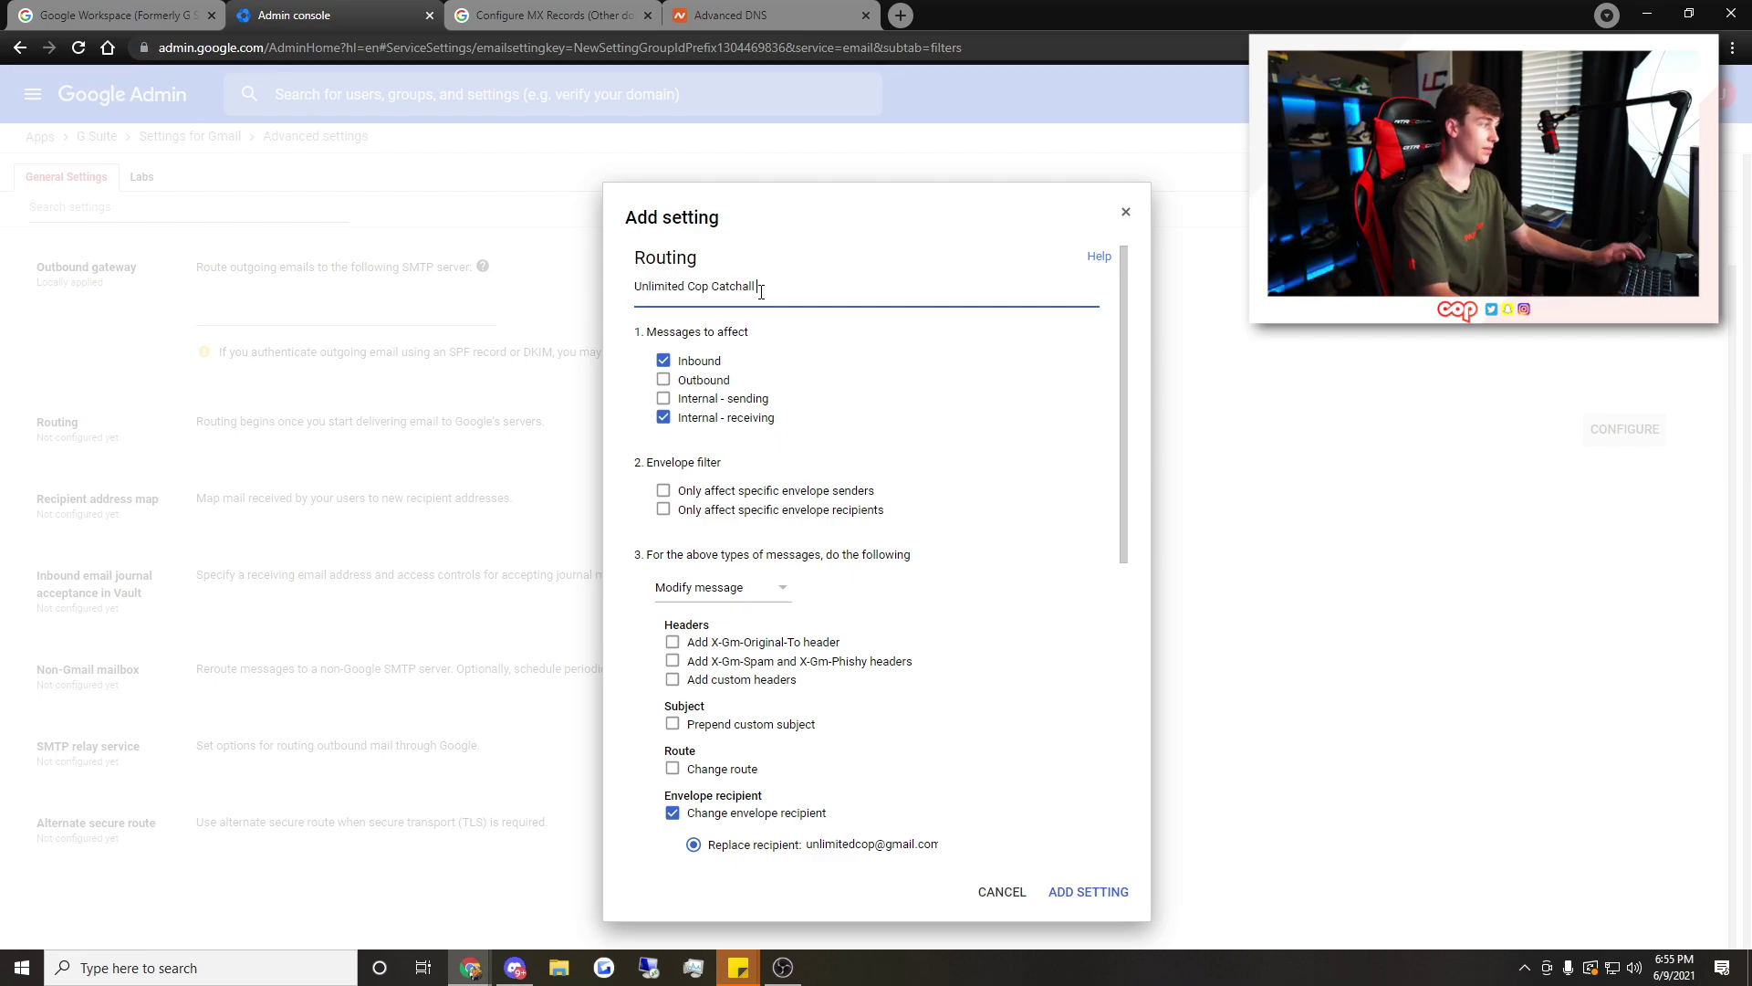
click(1090, 893)
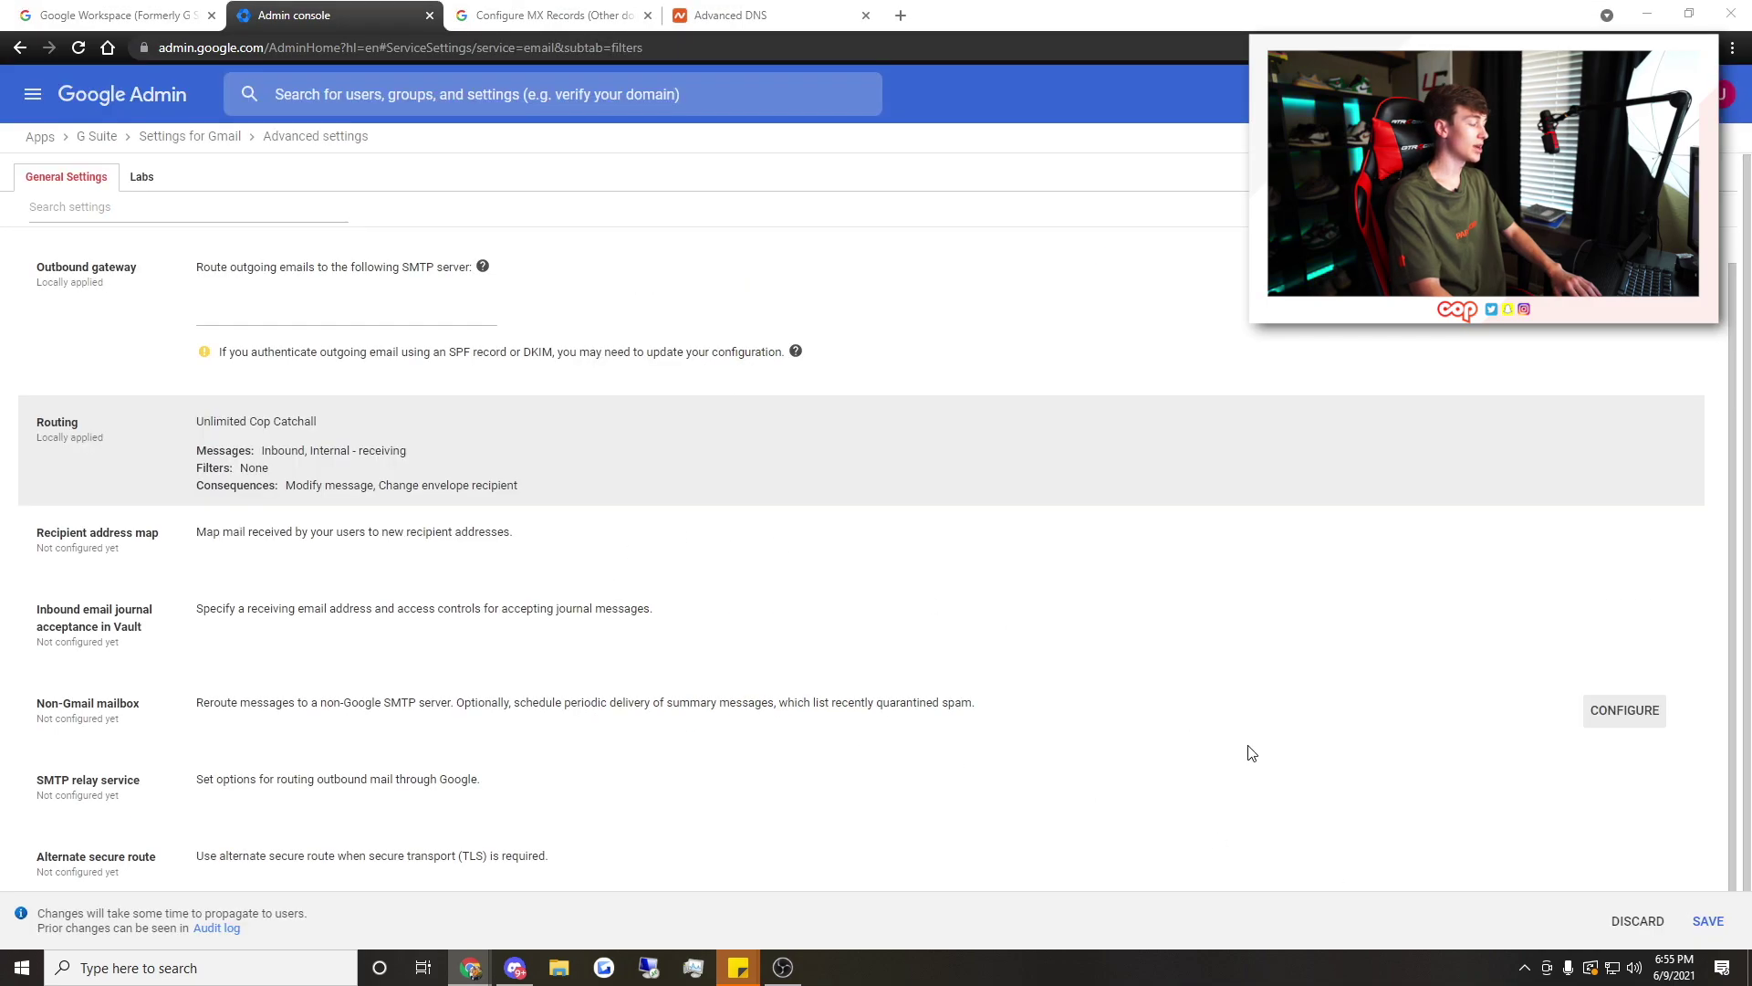
click(1708, 922)
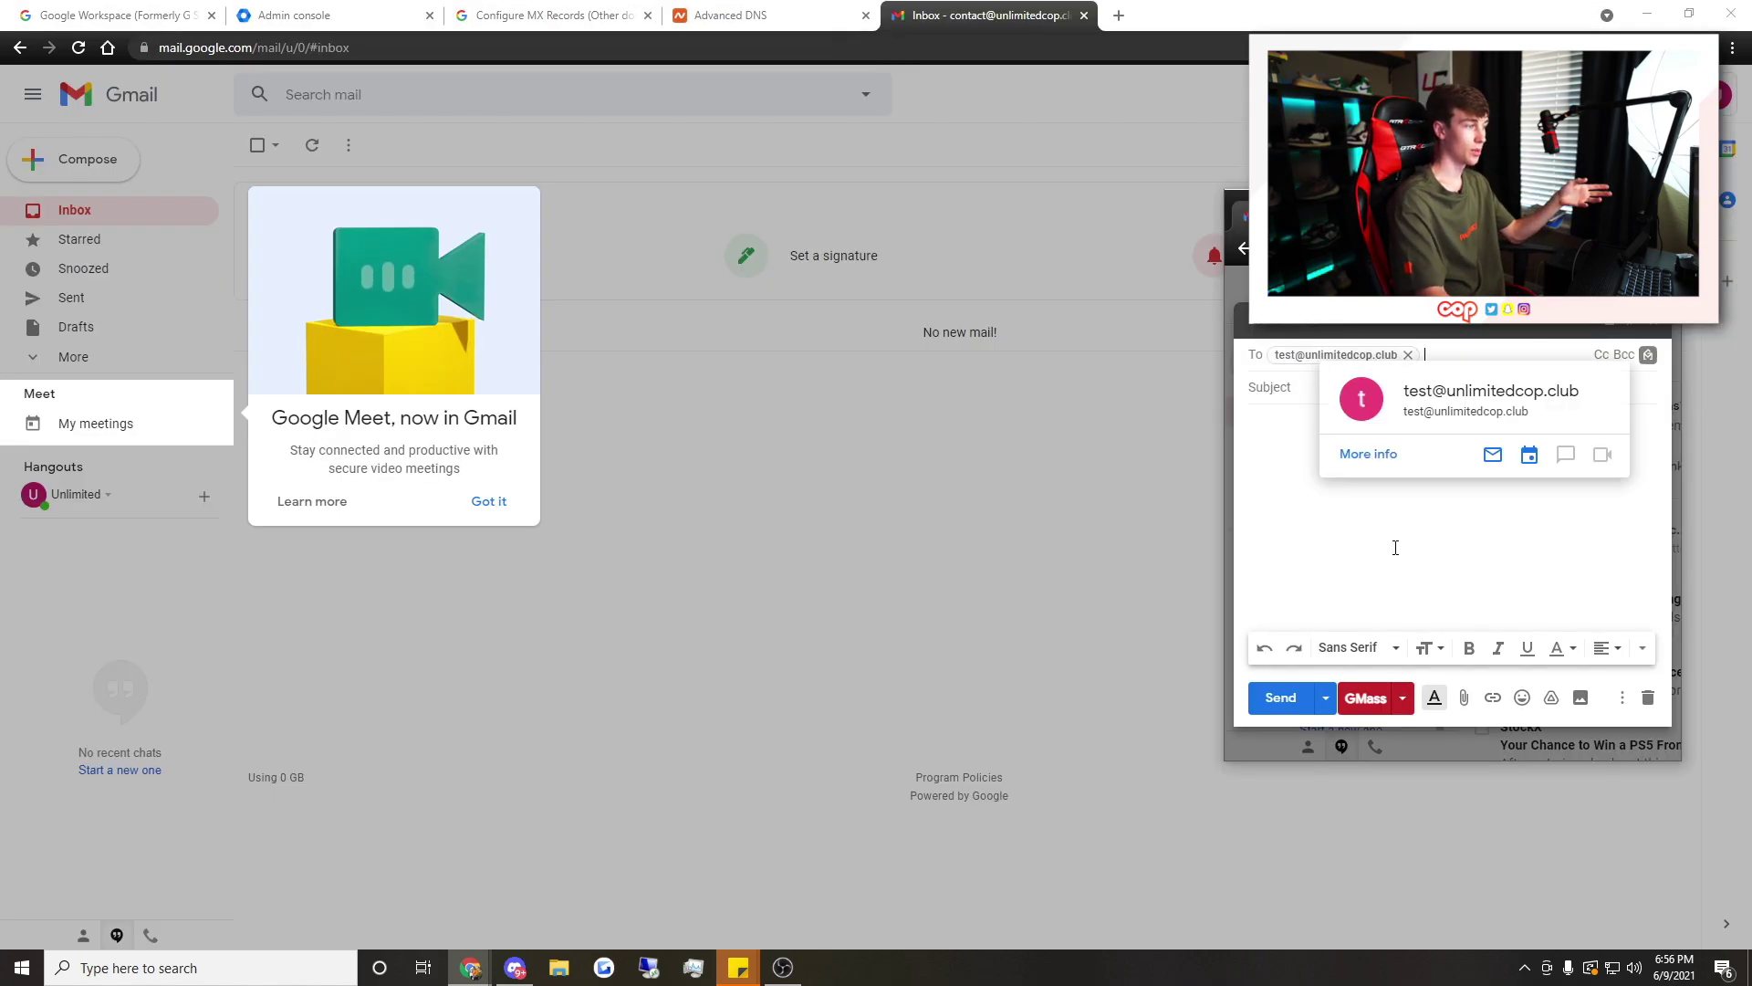
Give the test email the subject 'test' and send it to the unused domain address
click(1298, 390)
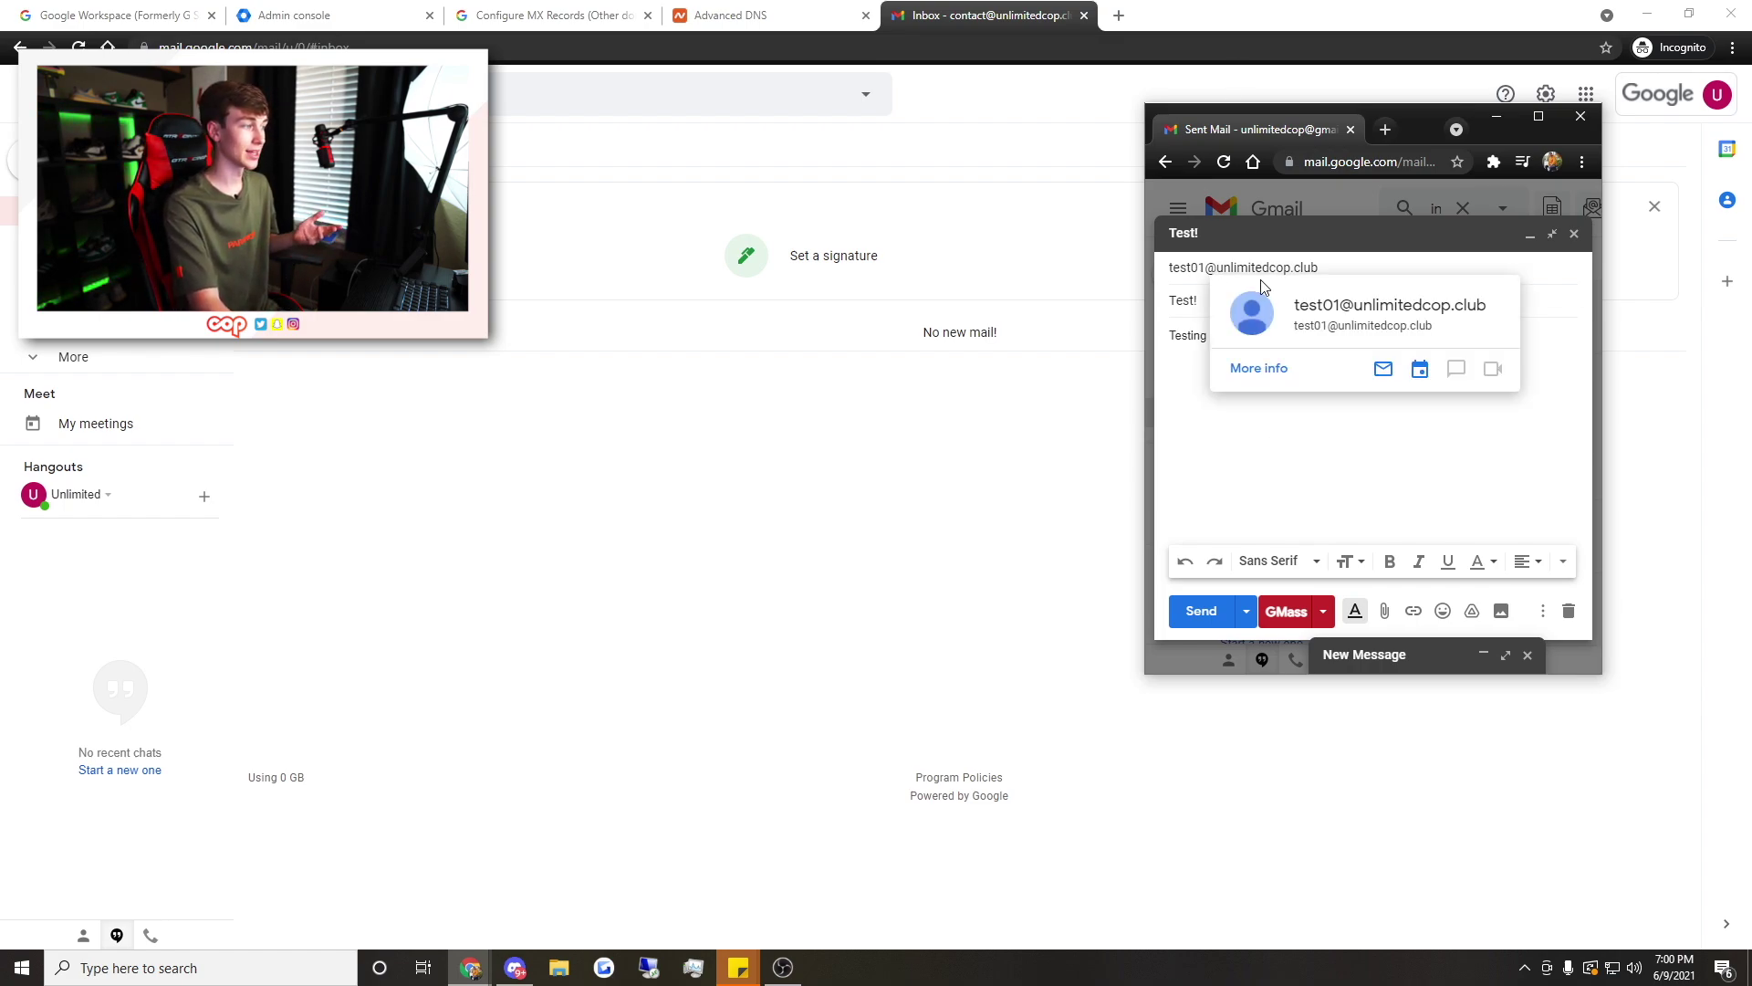
click(1203, 609)
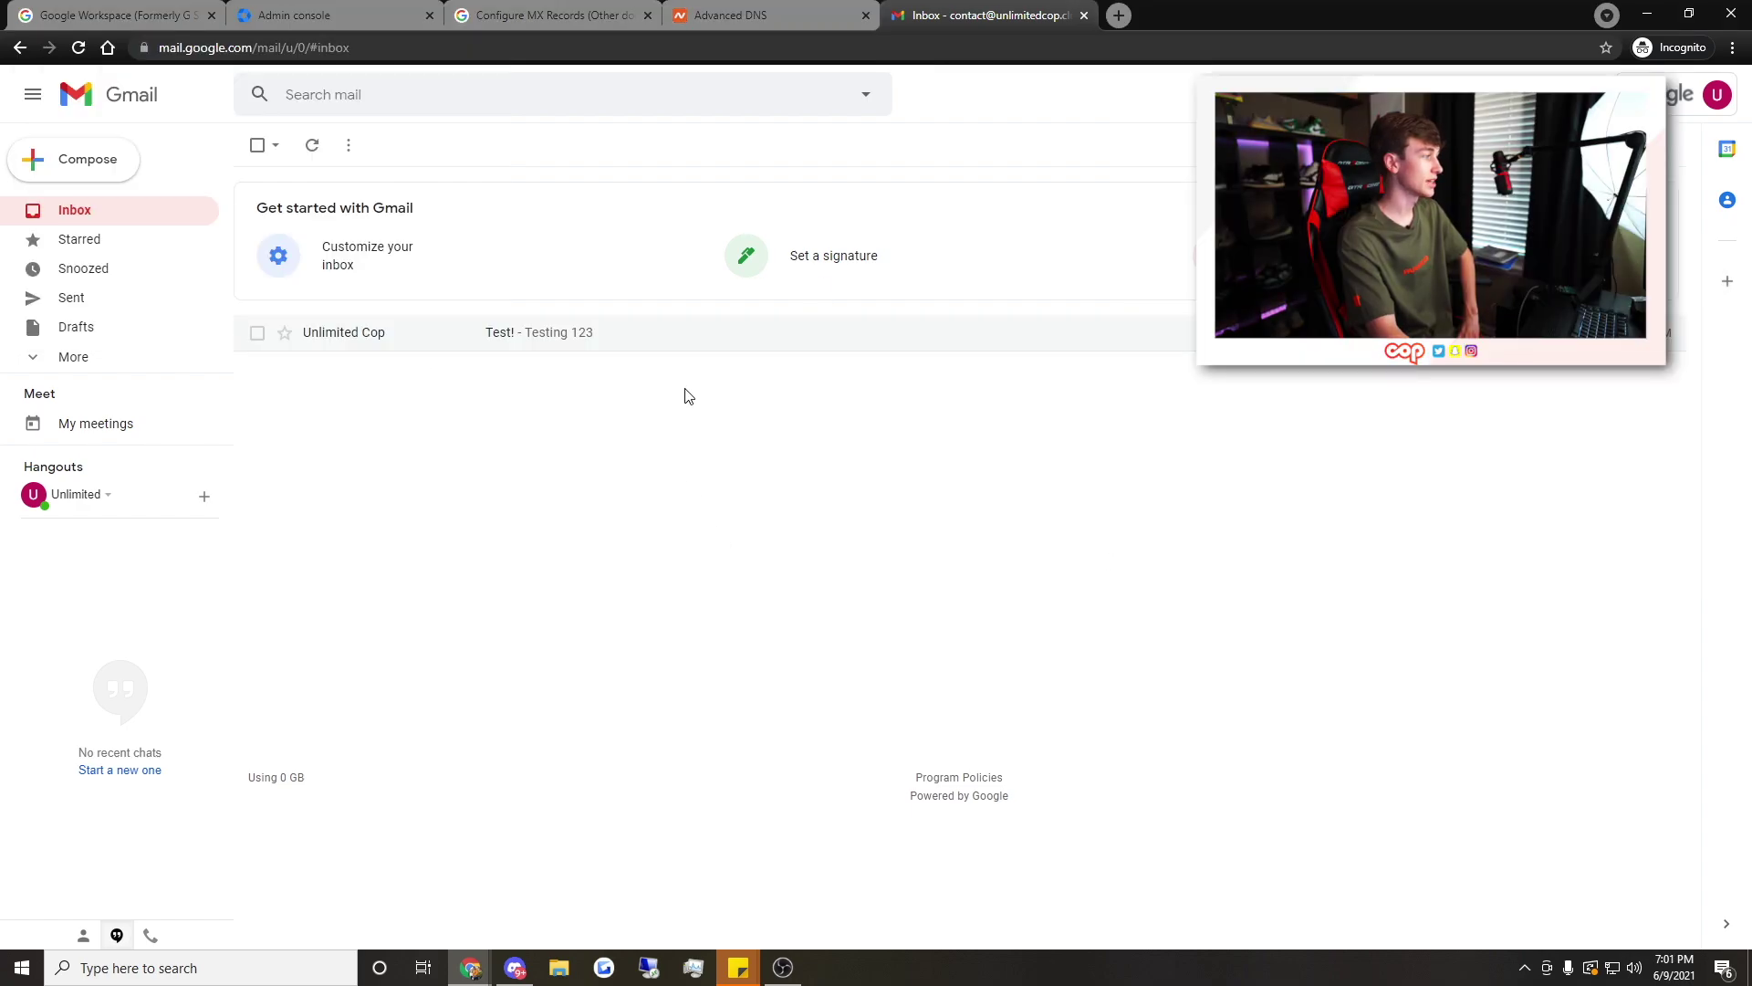
Open the arrived Test! email and check its recipient is the unused unlimitedcop.club address
click(649, 330)
click(353, 264)
drag(443, 314, 593, 327)
click(485, 314)
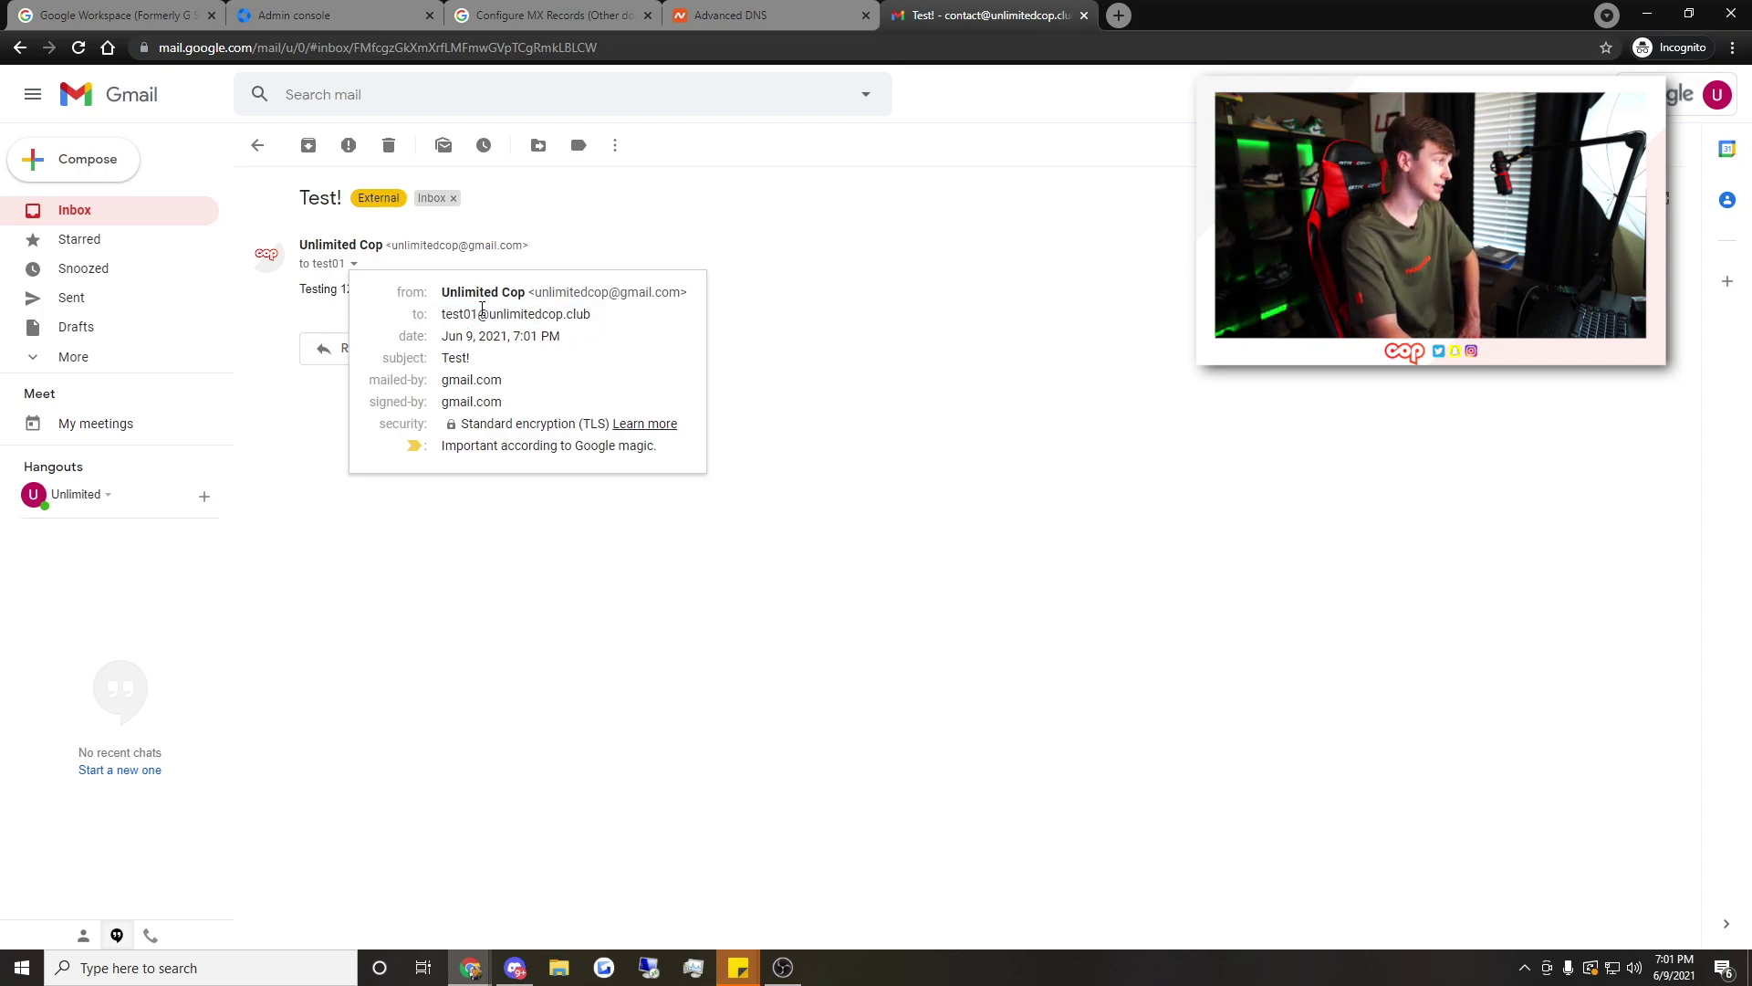
mouse_move(485, 314)
drag(442, 314, 481, 315)
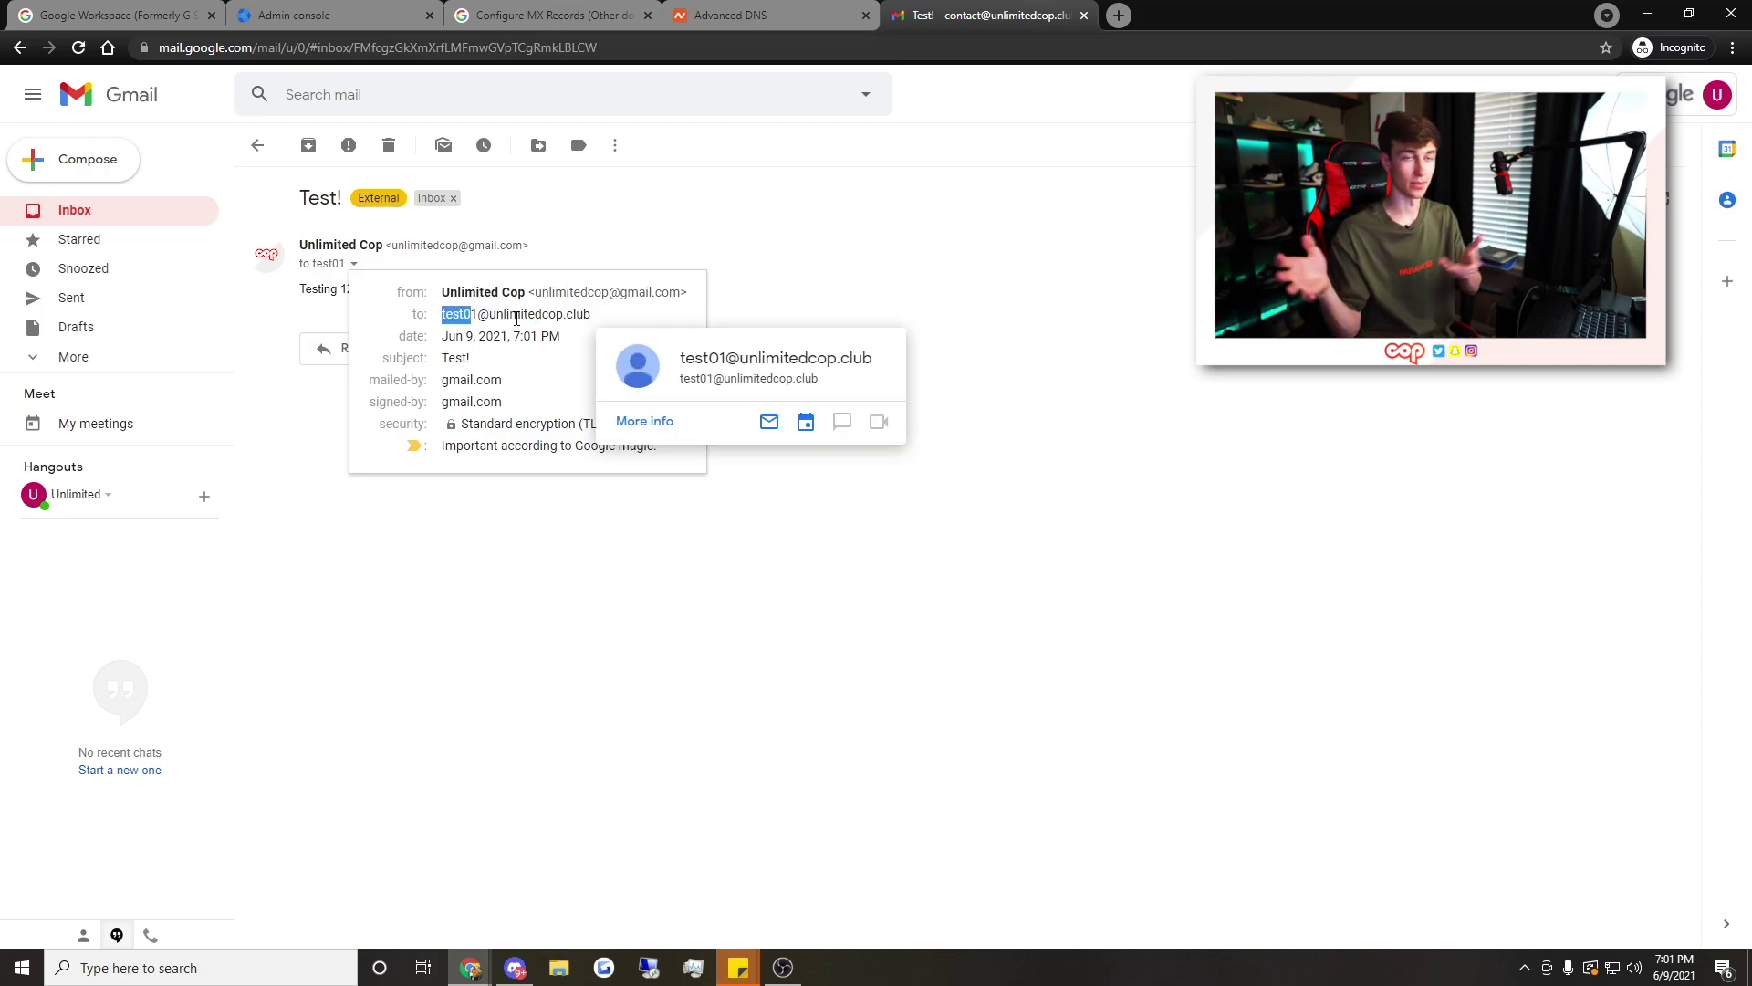